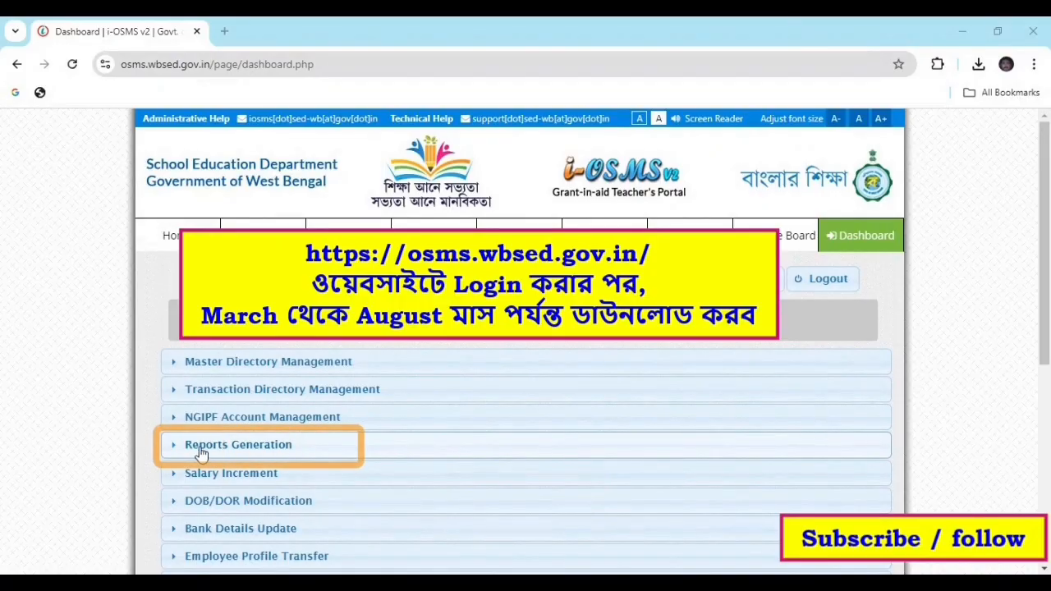
Step: Open the Salary Requisition (Excel) page from the dashboard's Reports Generation section
{"action": "left_click", "coordinate": [341, 451]}
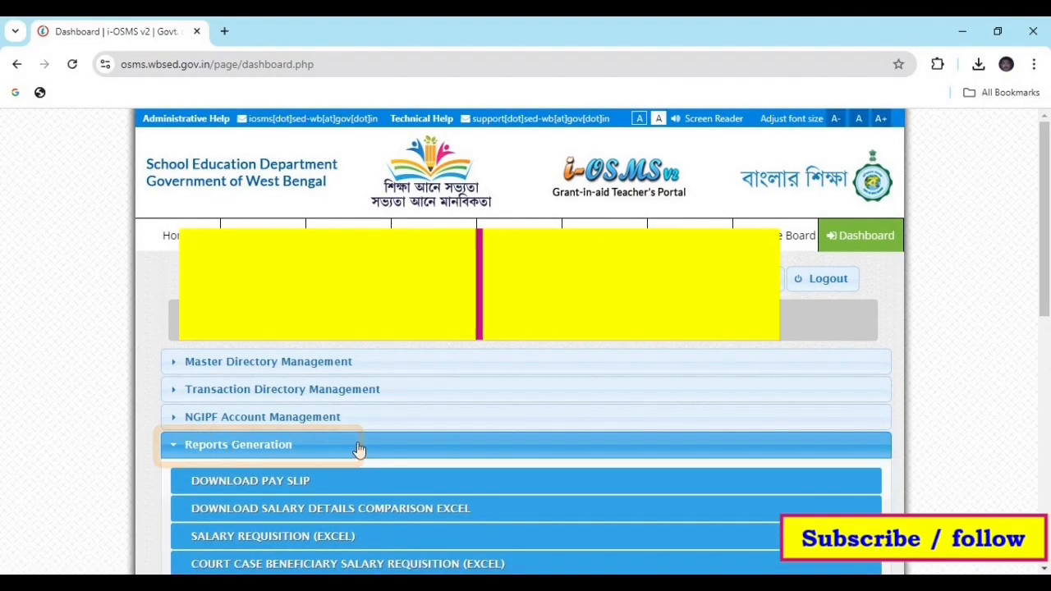
{"action": "scroll", "coordinate": [728, 370], "scroll_direction": "down", "scroll_amount": 3}
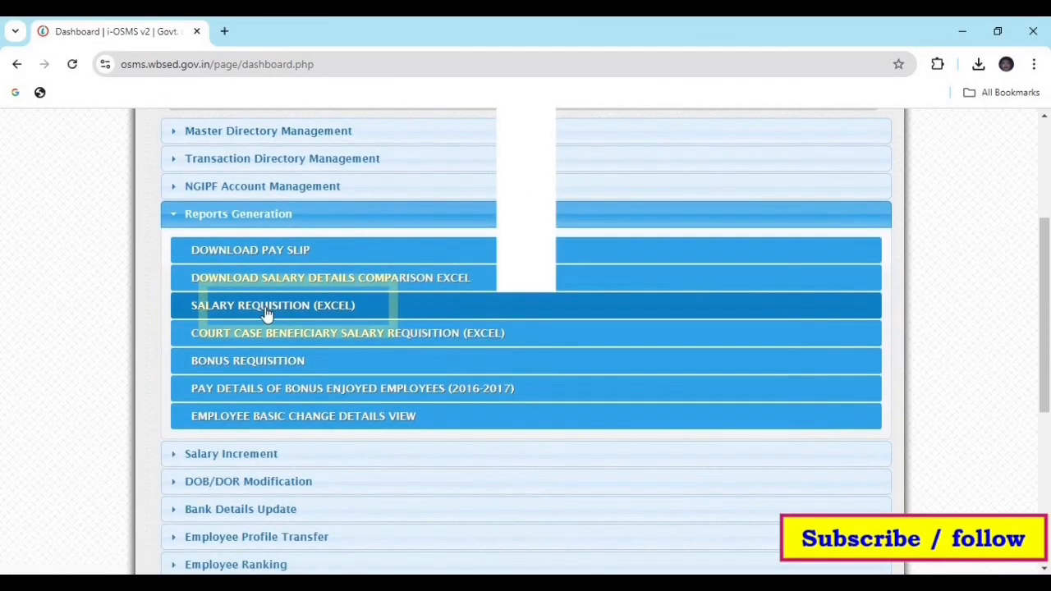
{"action": "left_click", "coordinate": [404, 311]}
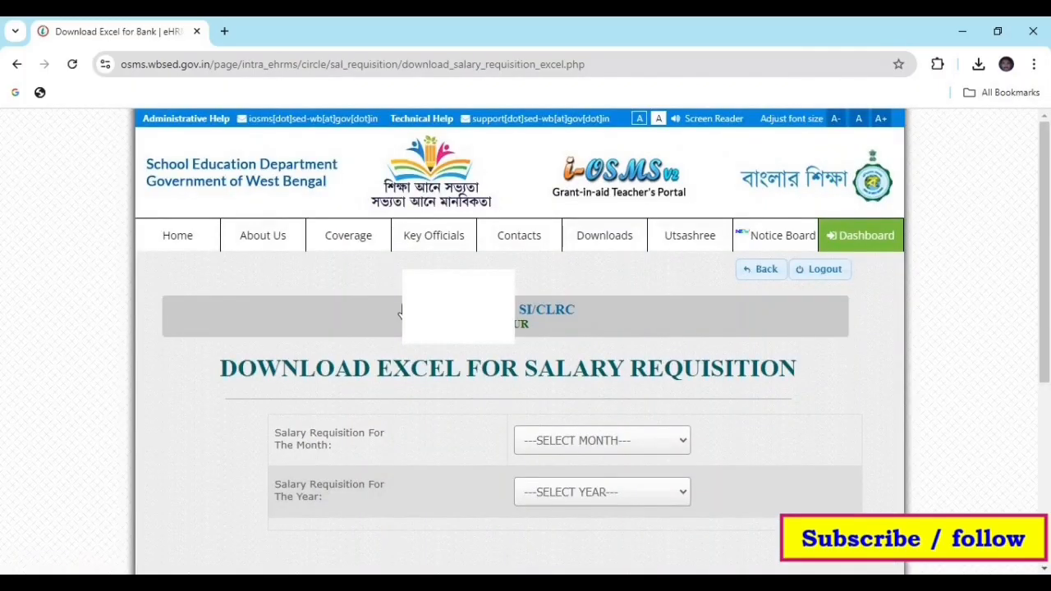
Step: Download the salary requisition Excel file for March 2024
{"action": "left_click", "coordinate": [676, 442]}
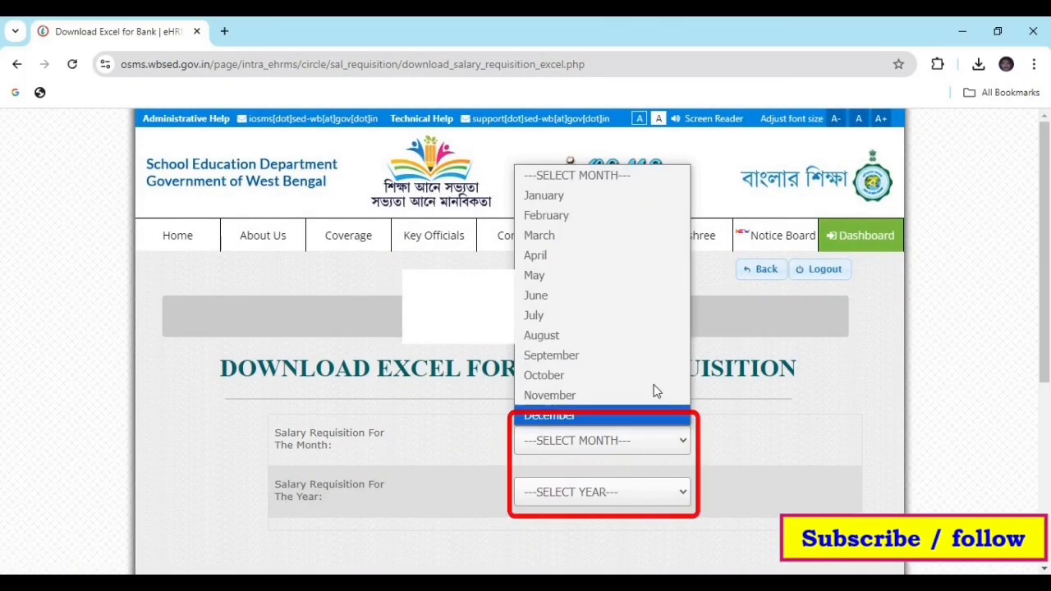
{"action": "left_click", "coordinate": [594, 235]}
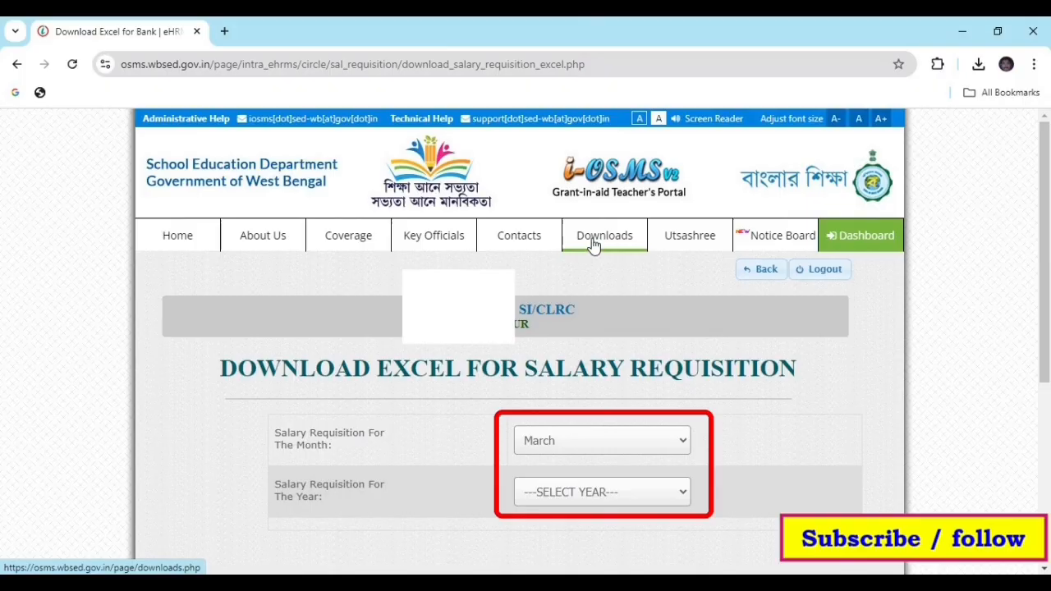
{"action": "left_click", "coordinate": [647, 496]}
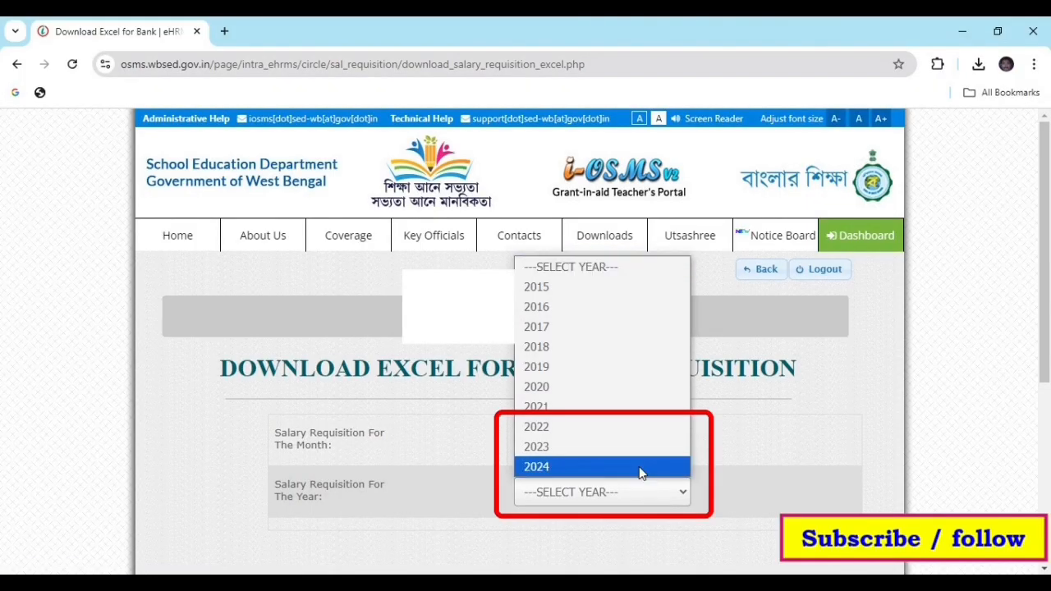
{"action": "left_click", "coordinate": [639, 466]}
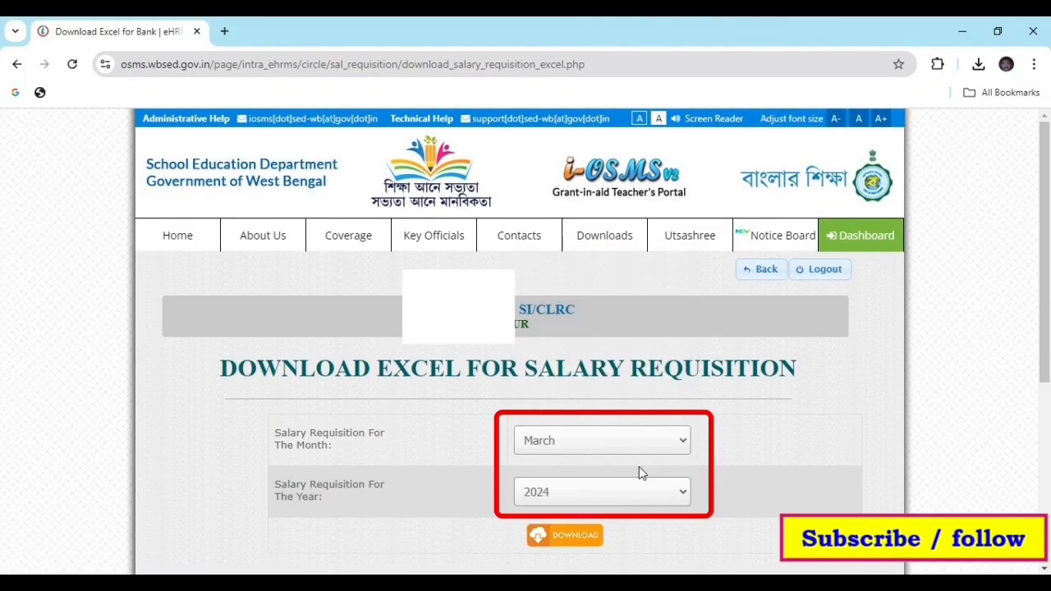
{"action": "left_click", "coordinate": [575, 542]}
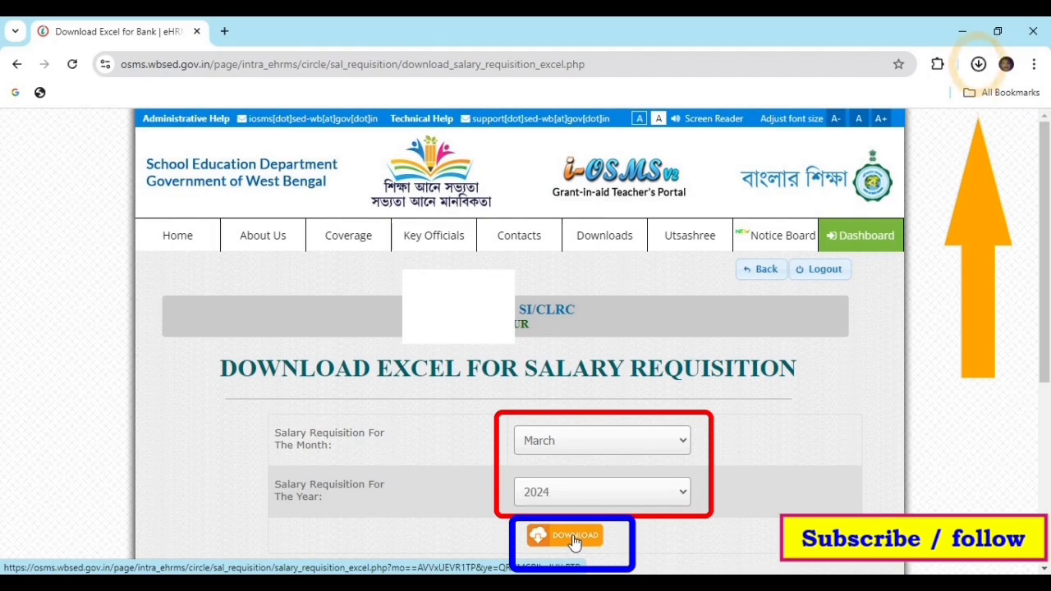
Step: Download the salary requisition Excel files for April and May, keeping the year 2024
{"action": "left_click", "coordinate": [604, 445]}
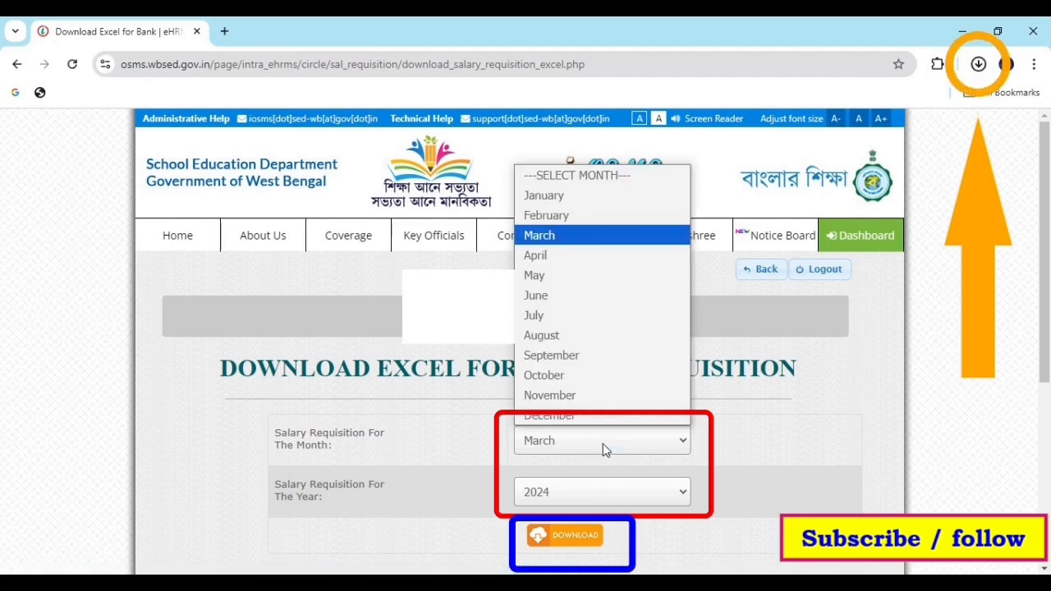
{"action": "left_click", "coordinate": [571, 257]}
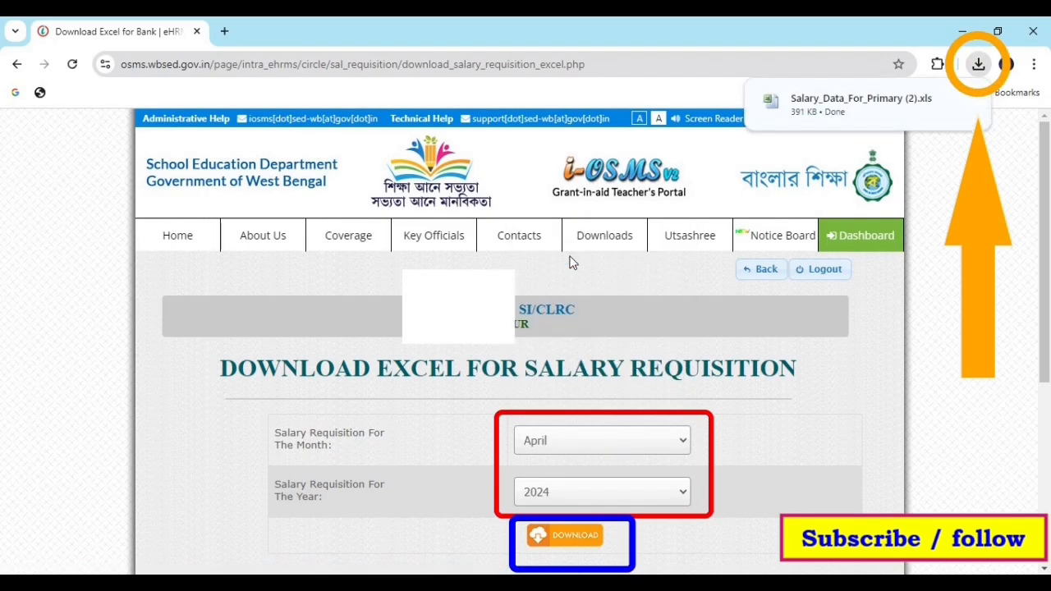
{"action": "left_click", "coordinate": [581, 538]}
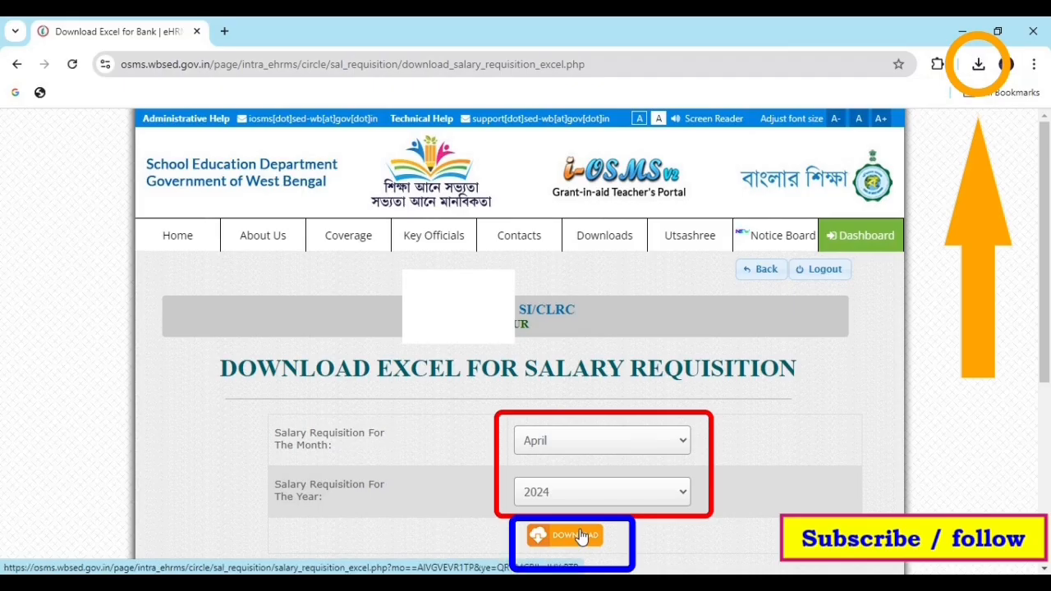
{"action": "left_click", "coordinate": [593, 444]}
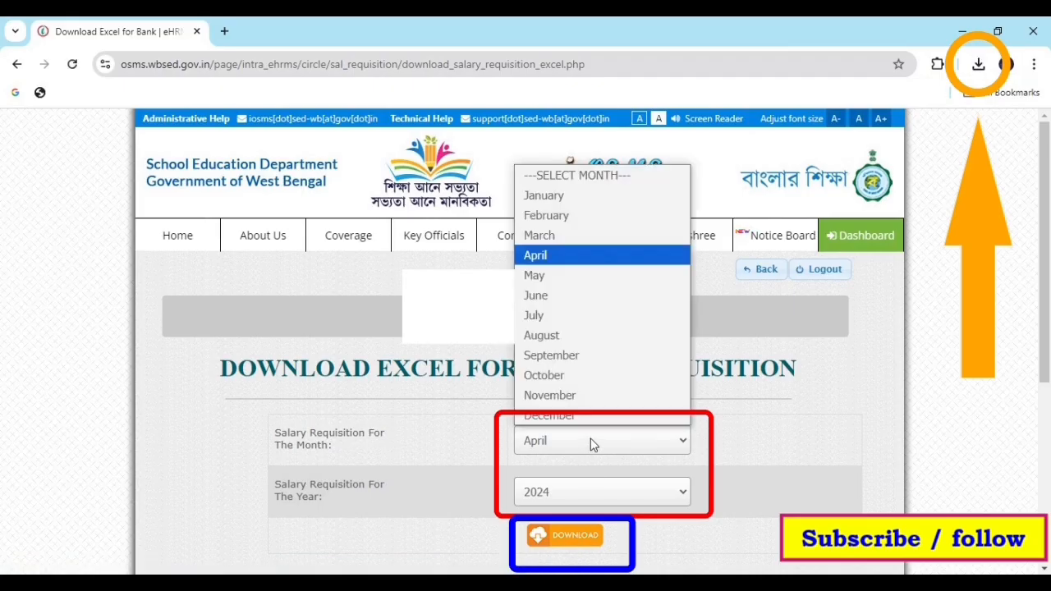
{"action": "left_click", "coordinate": [557, 279]}
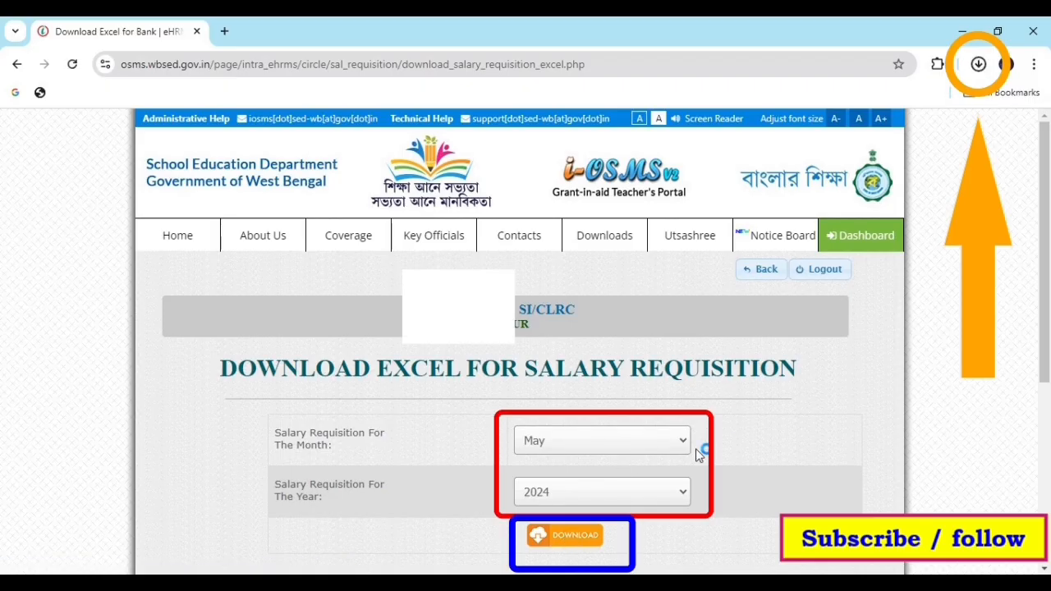
Step: Download the salary requisition Excel files for June and July 2024
{"action": "left_click", "coordinate": [606, 446]}
{"action": "left_click", "coordinate": [571, 305]}
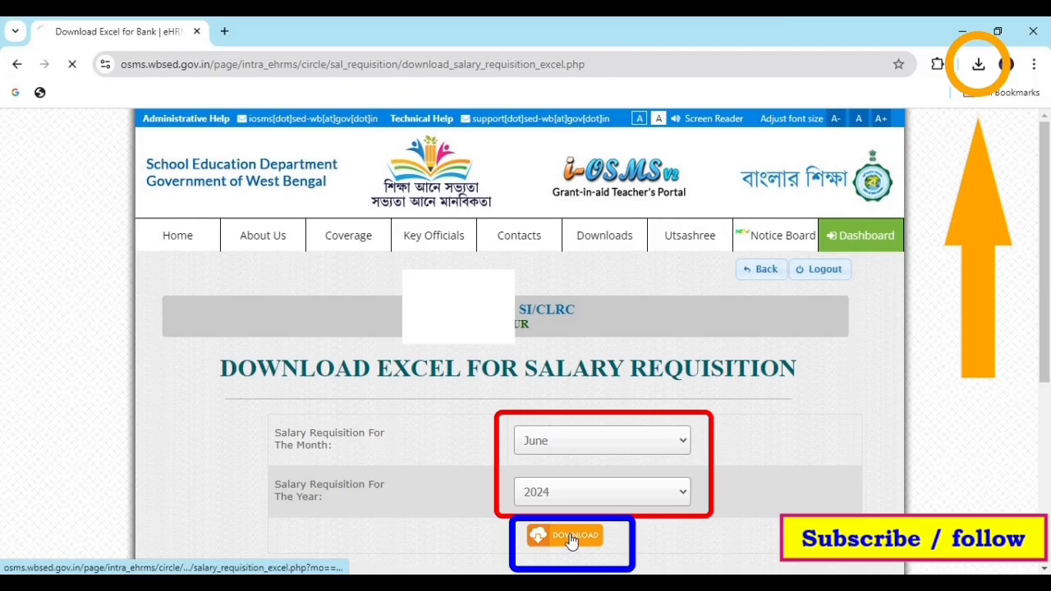
{"action": "left_click", "coordinate": [589, 440]}
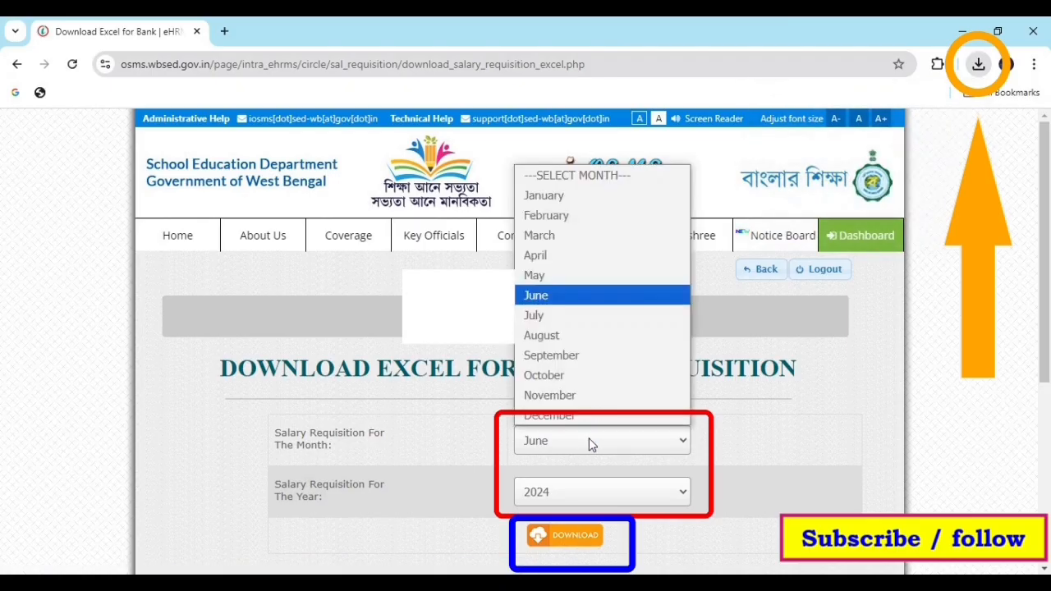
{"action": "left_click", "coordinate": [597, 328]}
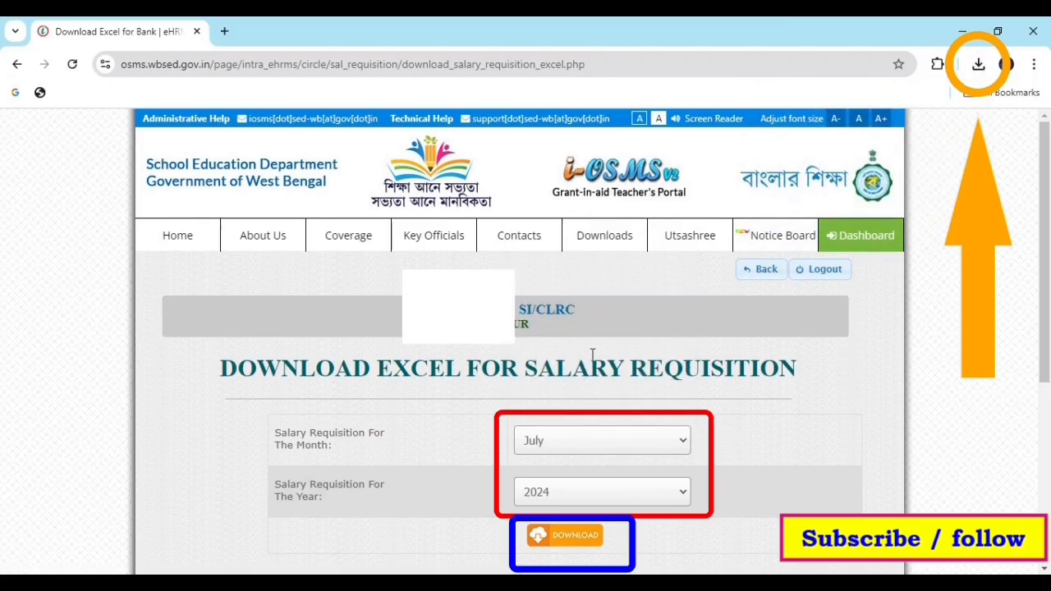
{"action": "left_click", "coordinate": [575, 538]}
Step: Download the salary requisition Excel file for August 2024
{"action": "left_click", "coordinate": [595, 442]}
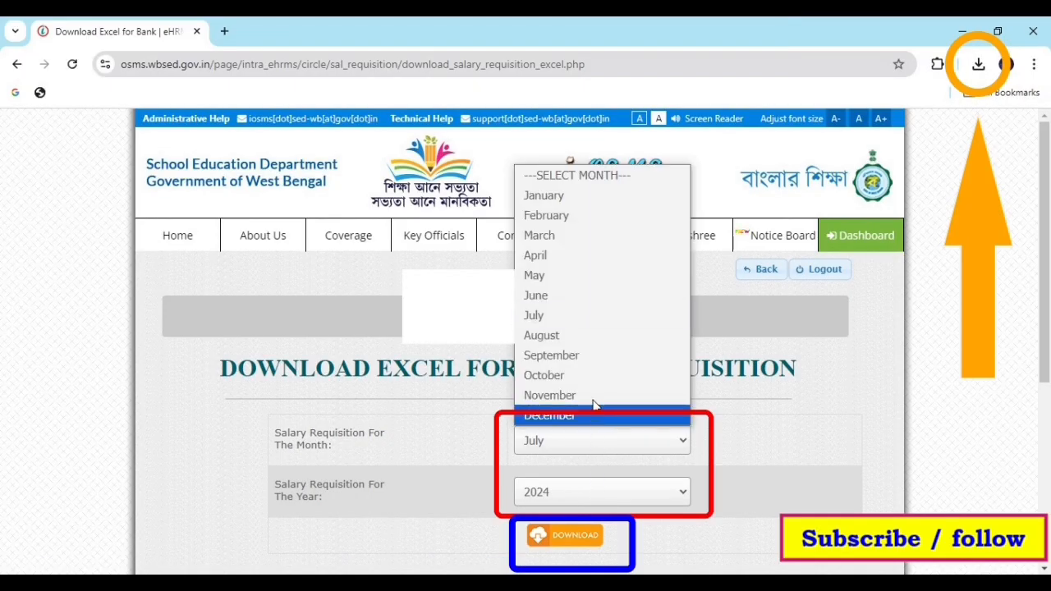
{"action": "left_click", "coordinate": [595, 338]}
{"action": "left_click", "coordinate": [575, 538]}
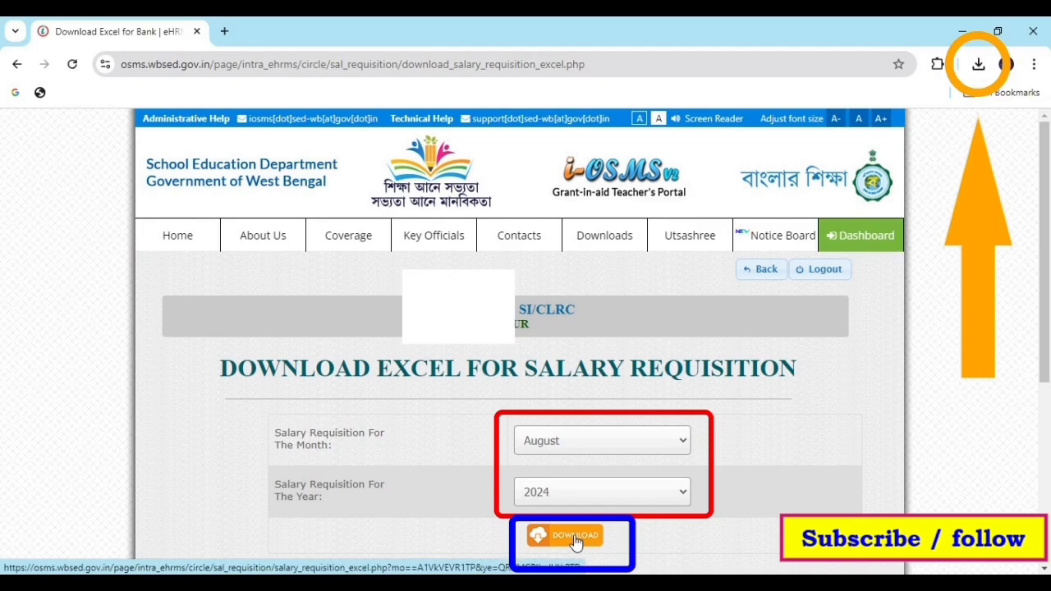
Step: Locate Salary_Data_For_Primary (2).xls from the browser's download history in the Downloads folder and rename it as MARCH
{"action": "left_click", "coordinate": [981, 71]}
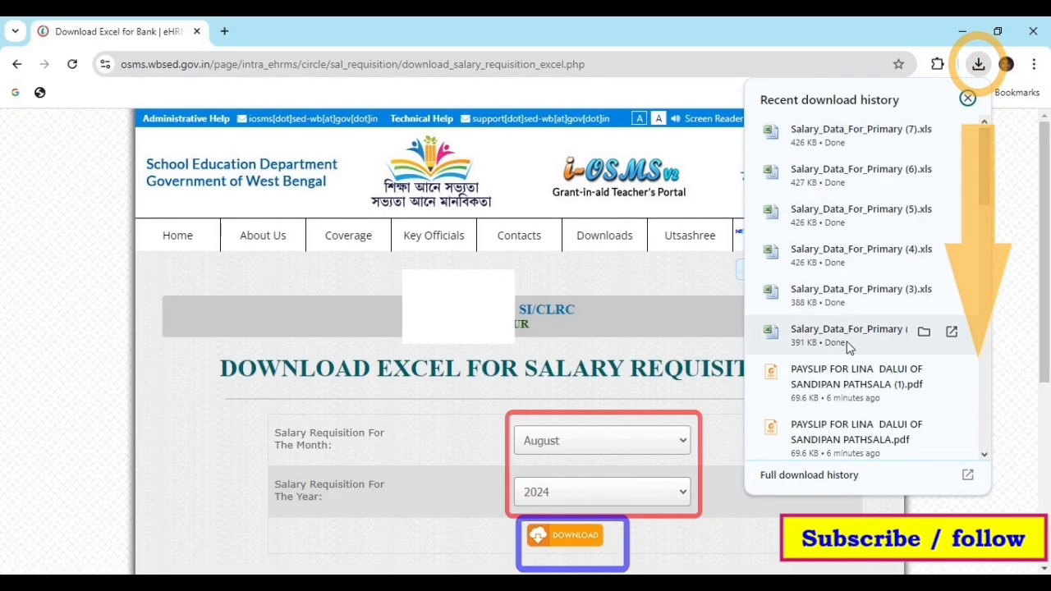
{"action": "left_click", "coordinate": [1025, 297]}
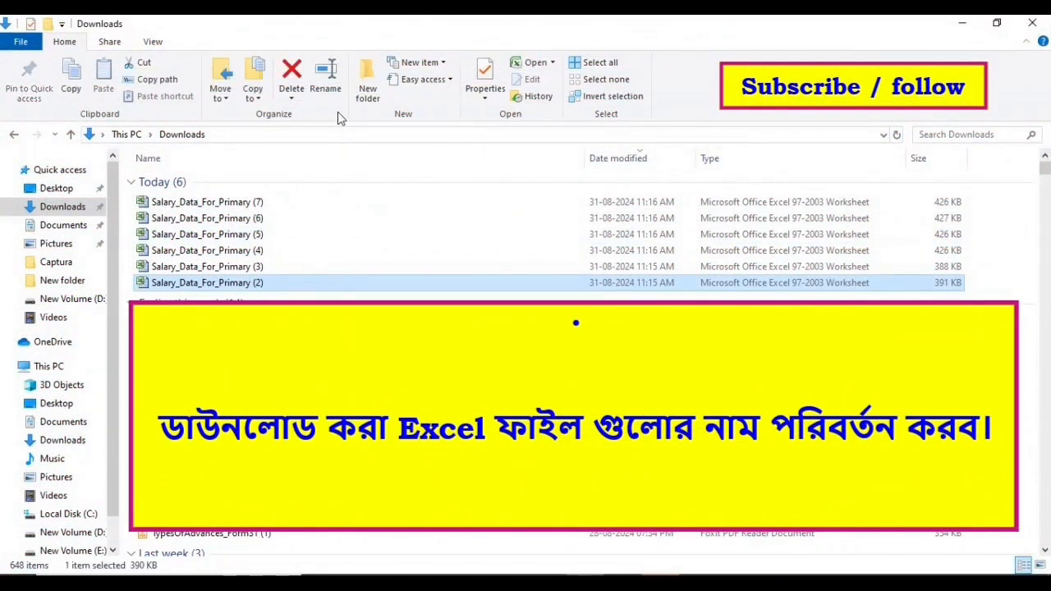
{"action": "left_click", "coordinate": [324, 73]}
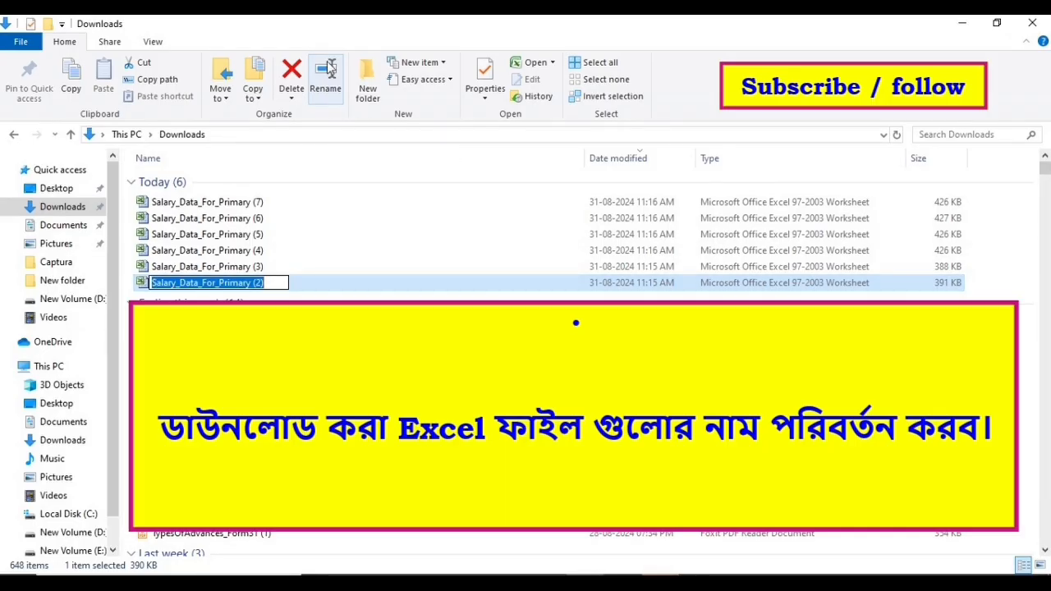
{"action": "type", "text": "MARCH"}
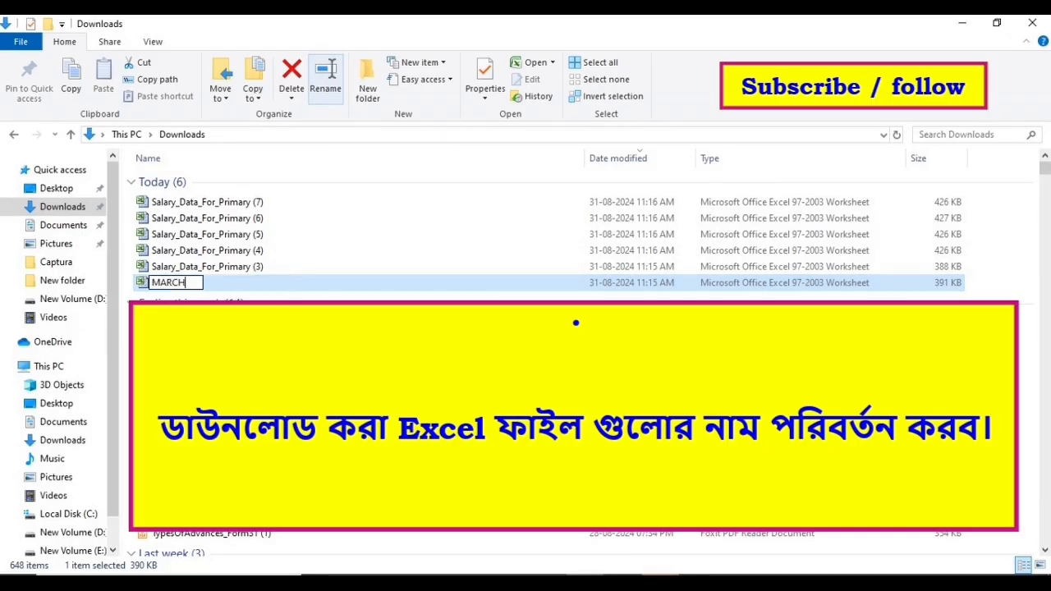
Step: Rename Salary_Data_For_Primary (3) as APRIL and Salary_Data_For_Primary (4) as MAY
{"action": "left_click", "coordinate": [291, 262]}
{"action": "left_click", "coordinate": [328, 82]}
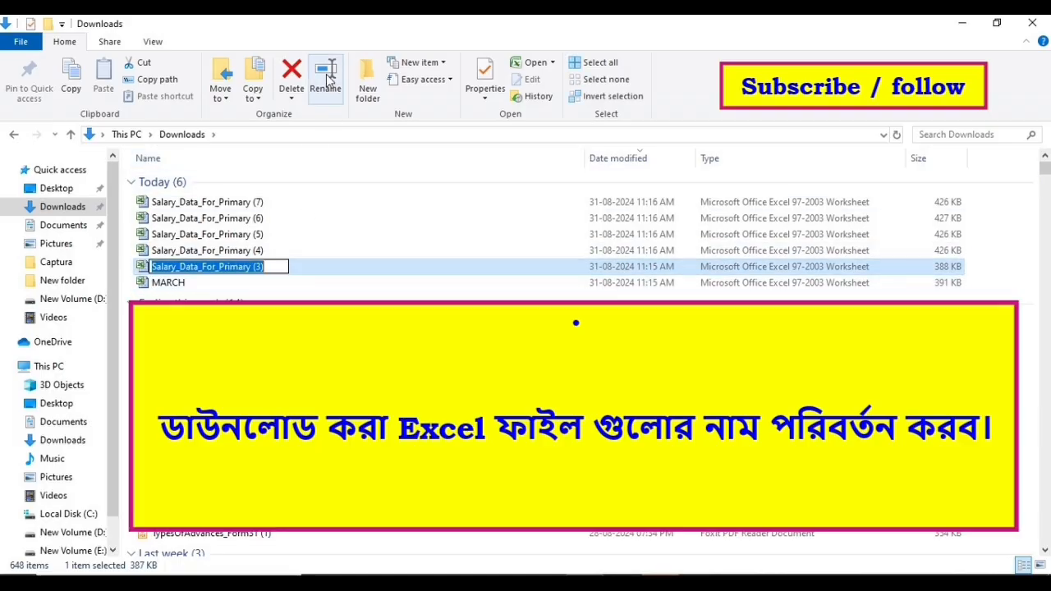
{"action": "type", "text": "APRIL"}
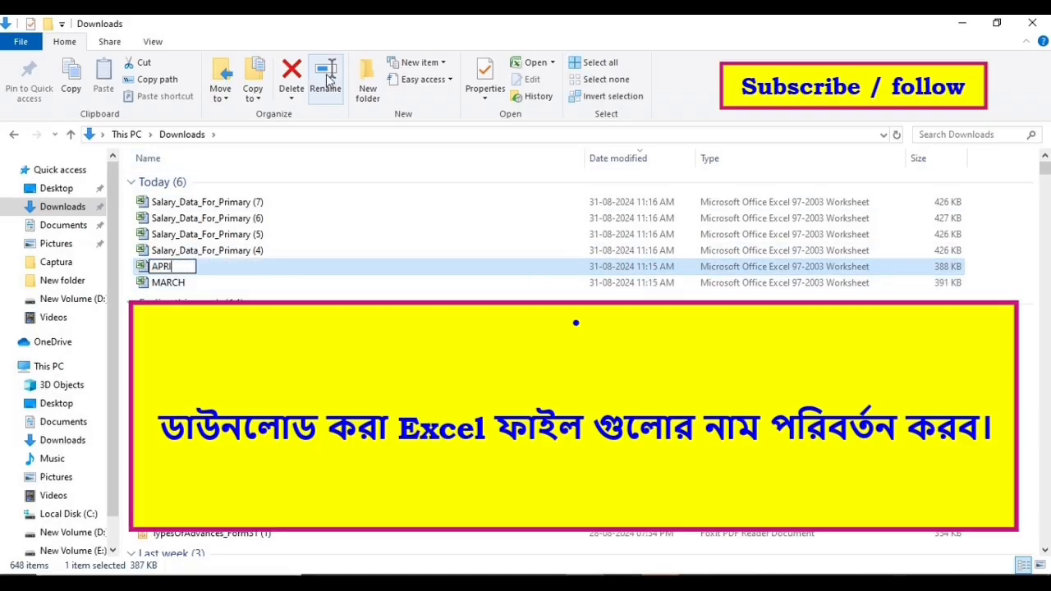
{"action": "left_click", "coordinate": [333, 251]}
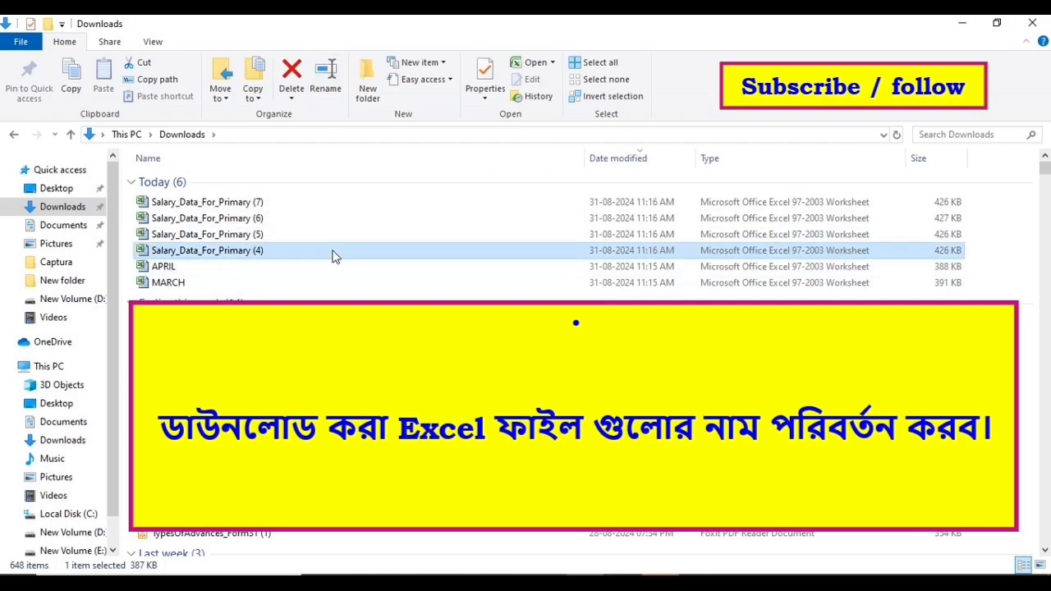
{"action": "left_click", "coordinate": [328, 82]}
{"action": "type", "text": "MA"}
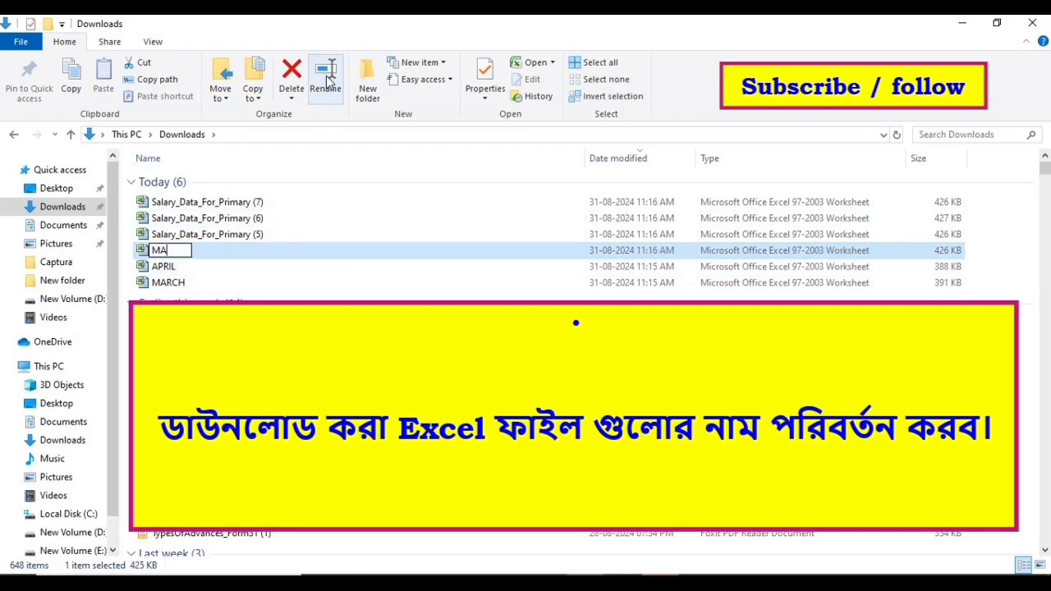
{"action": "type", "text": "Y"}
Step: Rename Salary_Data_For_Primary (5) as JUNE and Salary_Data_For_Primary (6) as JULY
{"action": "left_click", "coordinate": [292, 235]}
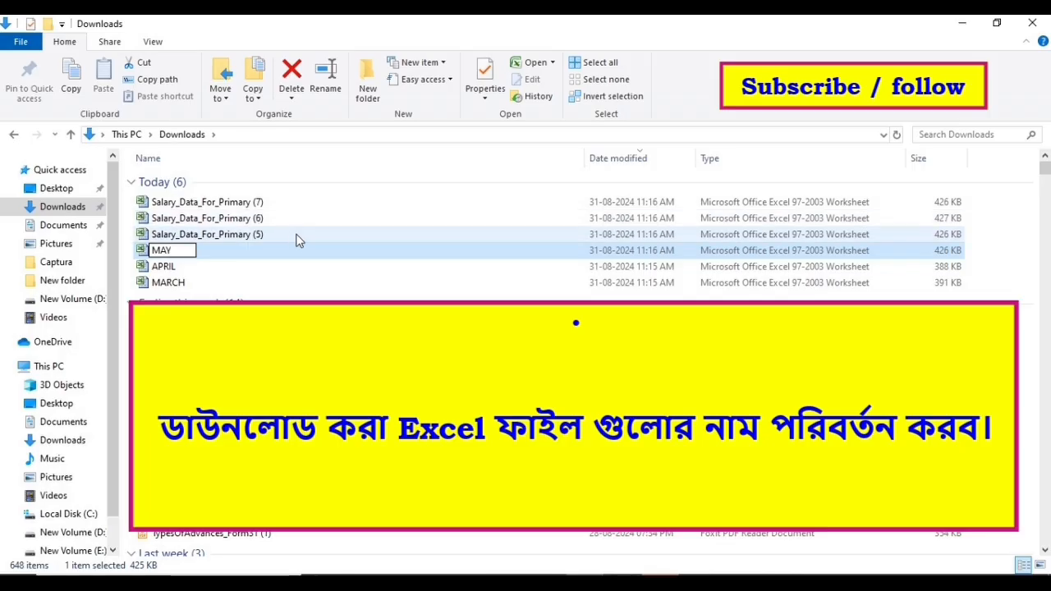
{"action": "left_click", "coordinate": [328, 79]}
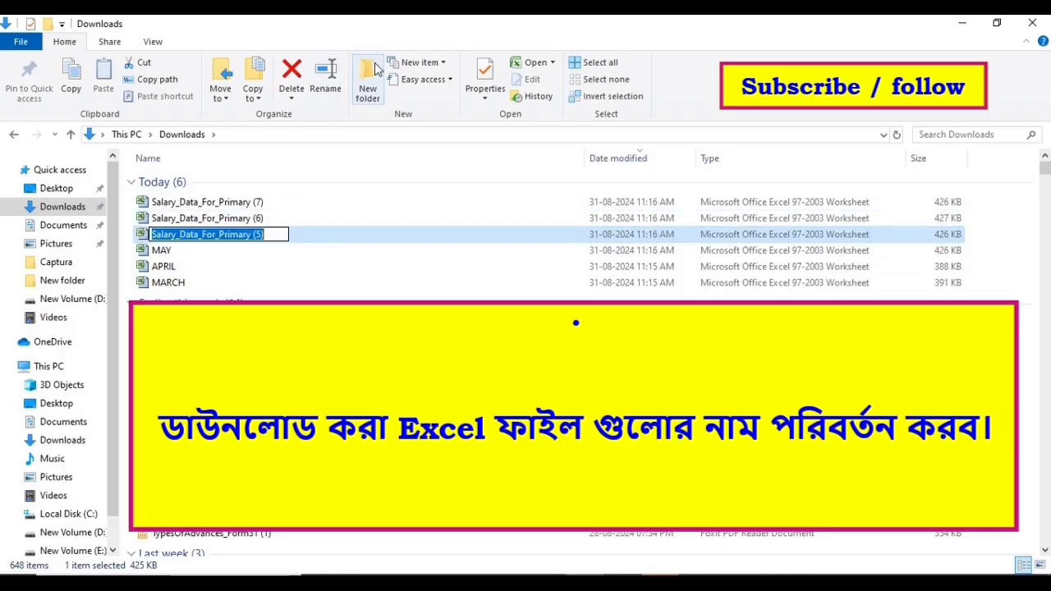
{"action": "type", "text": "JUNE"}
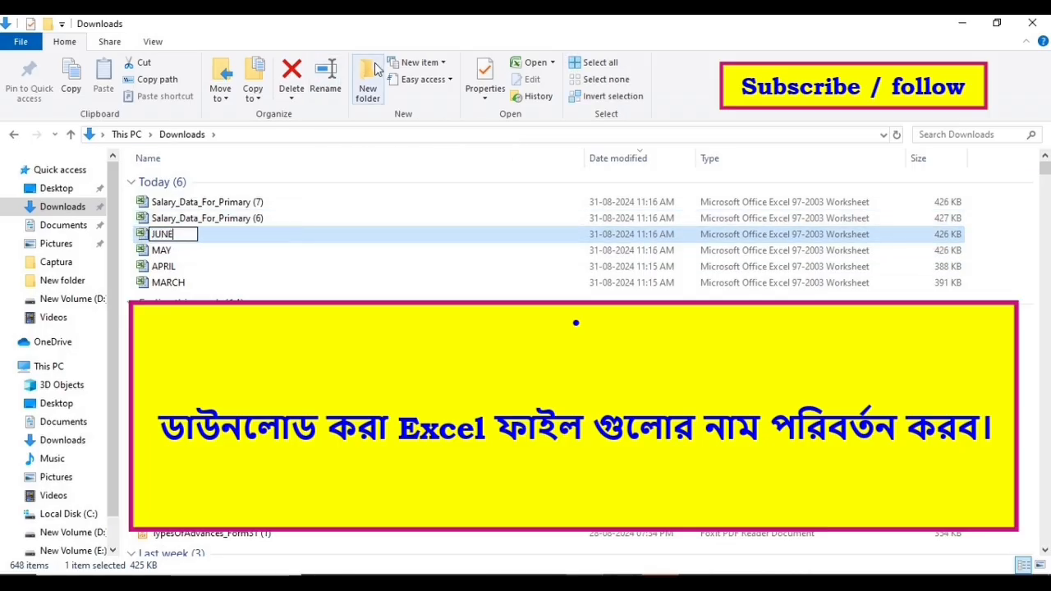
{"action": "left_click", "coordinate": [324, 218]}
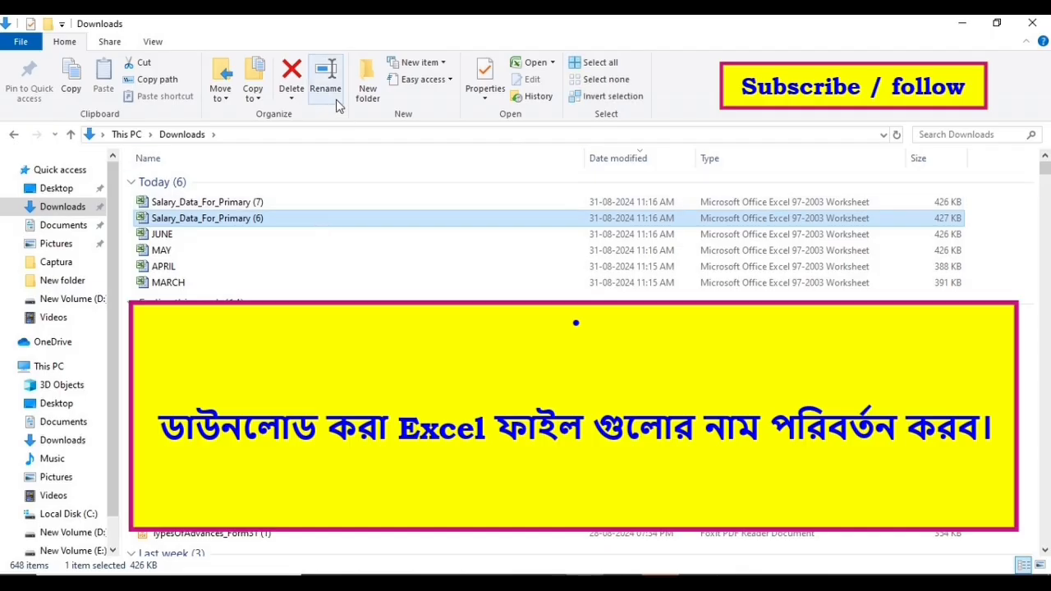
{"action": "left_click", "coordinate": [328, 78]}
{"action": "type", "text": "JULY"}
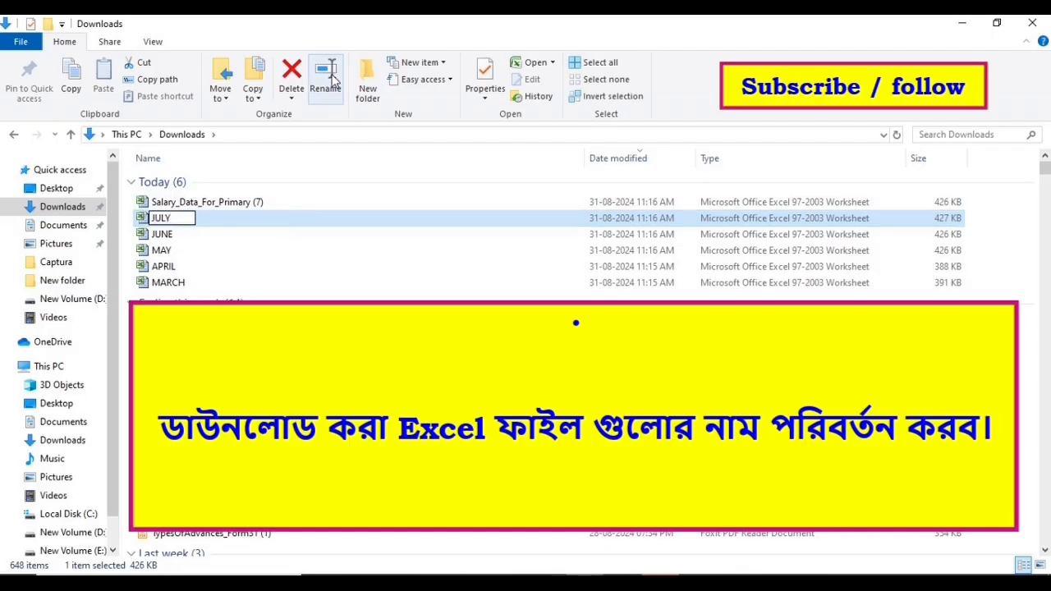
Step: Rename Salary_Data_For_Primary (7) as AUGUST
{"action": "left_click", "coordinate": [303, 206]}
{"action": "left_click", "coordinate": [333, 76]}
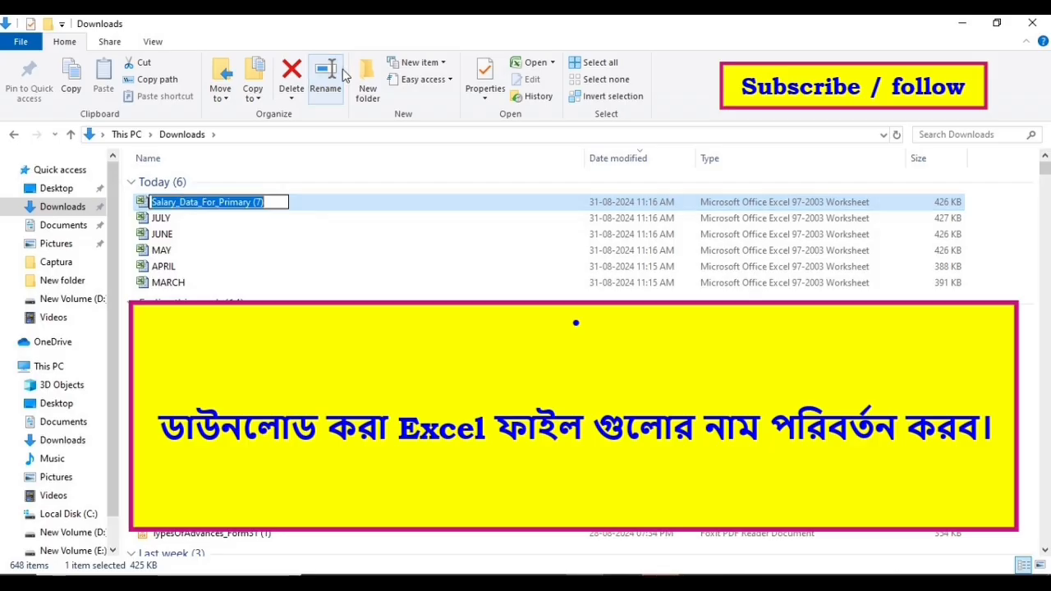
{"action": "type", "text": "AUGUST"}
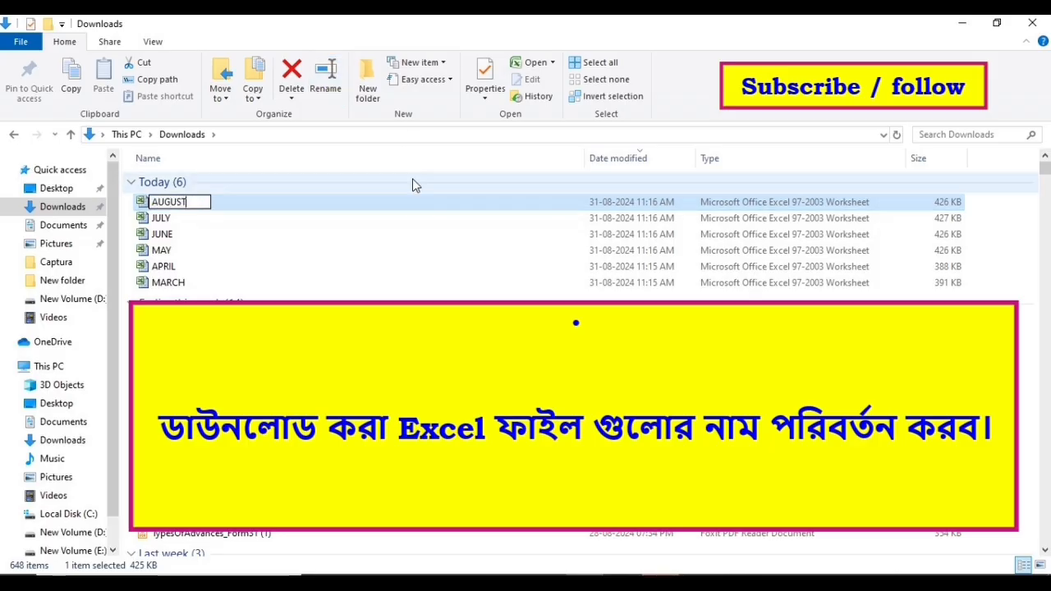
{"action": "left_click", "coordinate": [421, 205]}
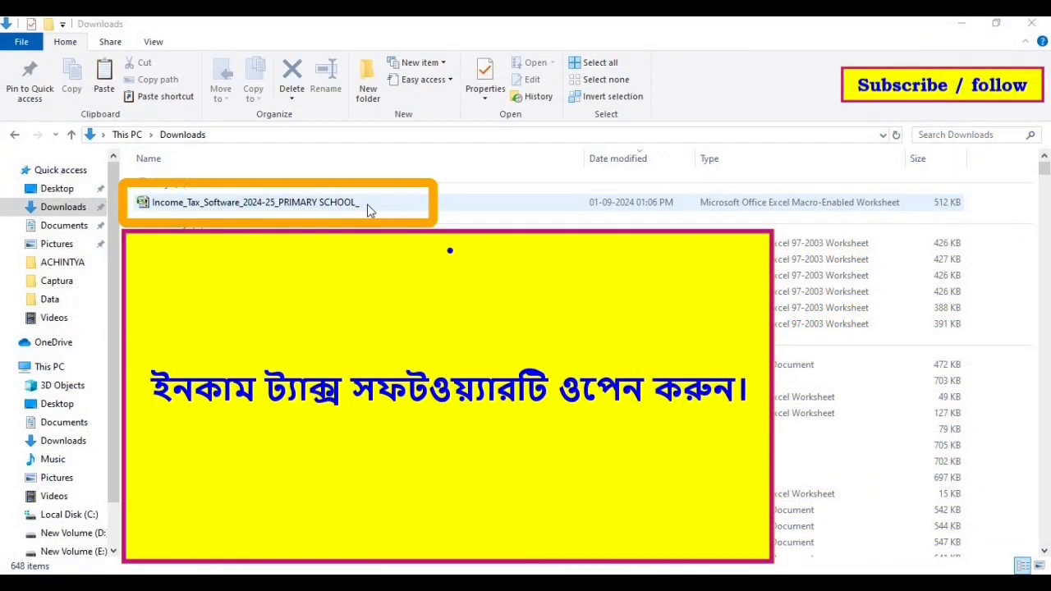
Step: Open the Income_Tax_Software_2024-25_PRIMARY SCHOOL_ workbook from the Downloads folder in Excel
{"action": "double_click", "coordinate": [369, 205]}
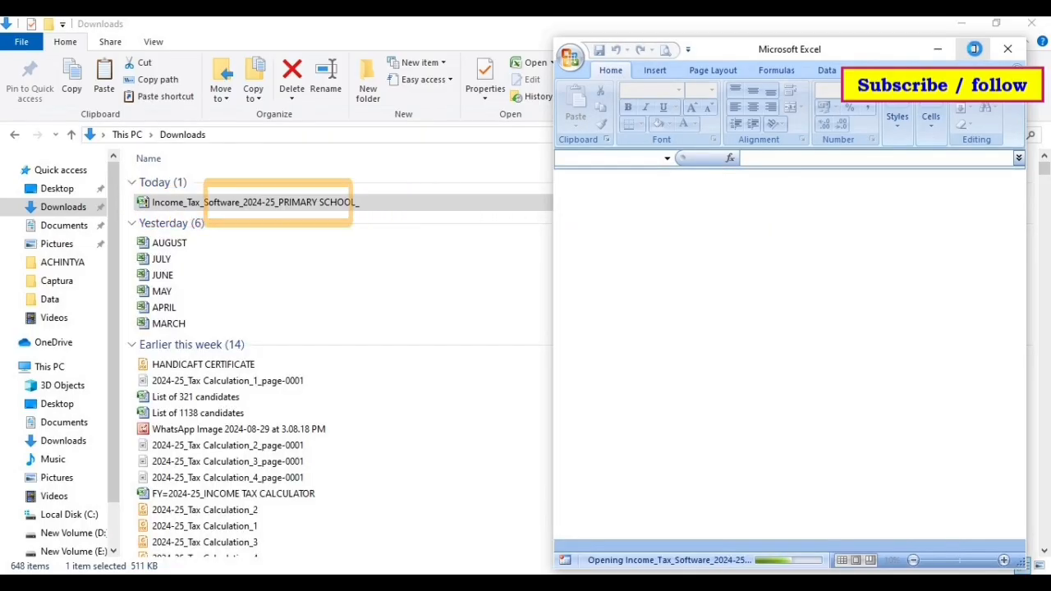
Step: Maximize the workbook window and enable its blocked macro and ActiveX content
{"action": "left_click", "coordinate": [974, 49]}
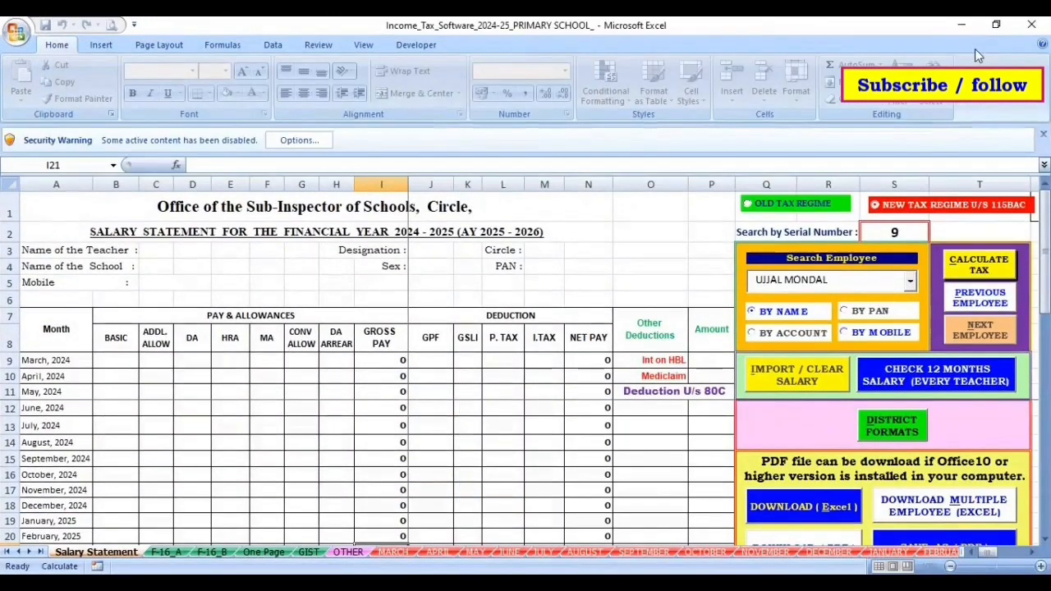
{"action": "left_click", "coordinate": [306, 140]}
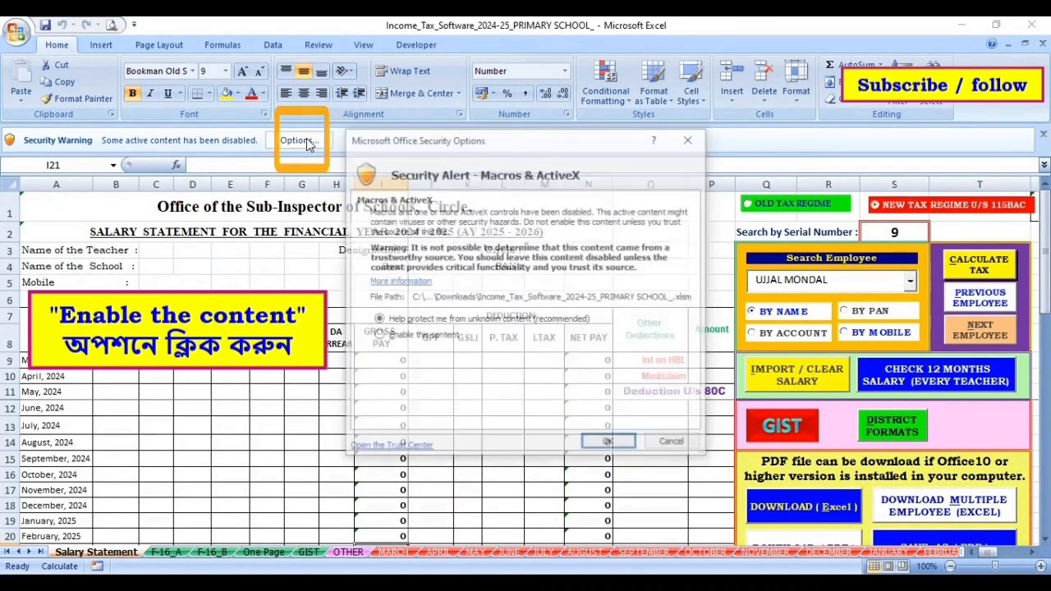
{"action": "left_click", "coordinate": [379, 336]}
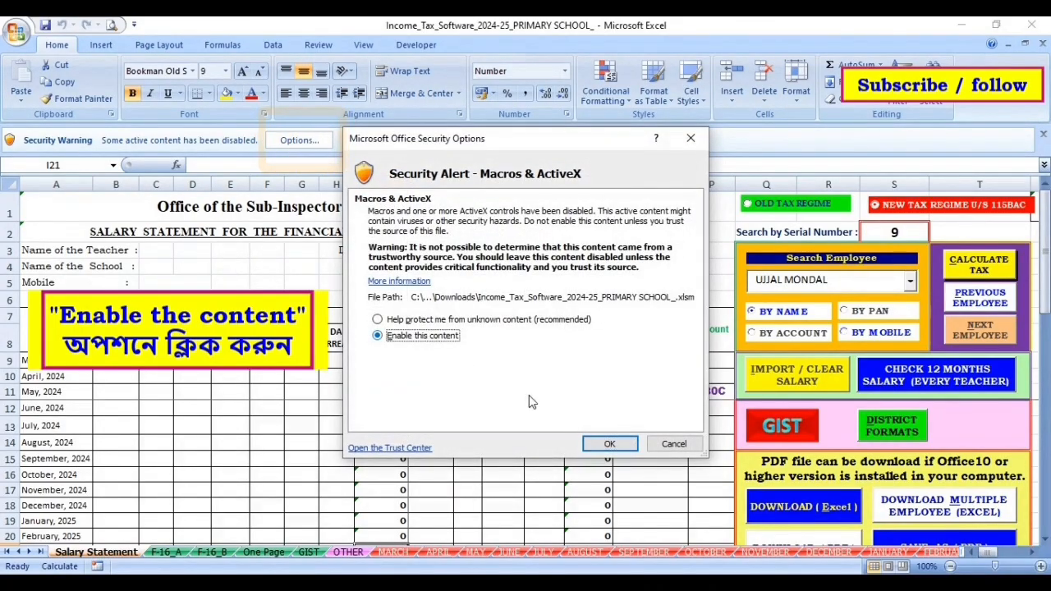
{"action": "left_click", "coordinate": [609, 444]}
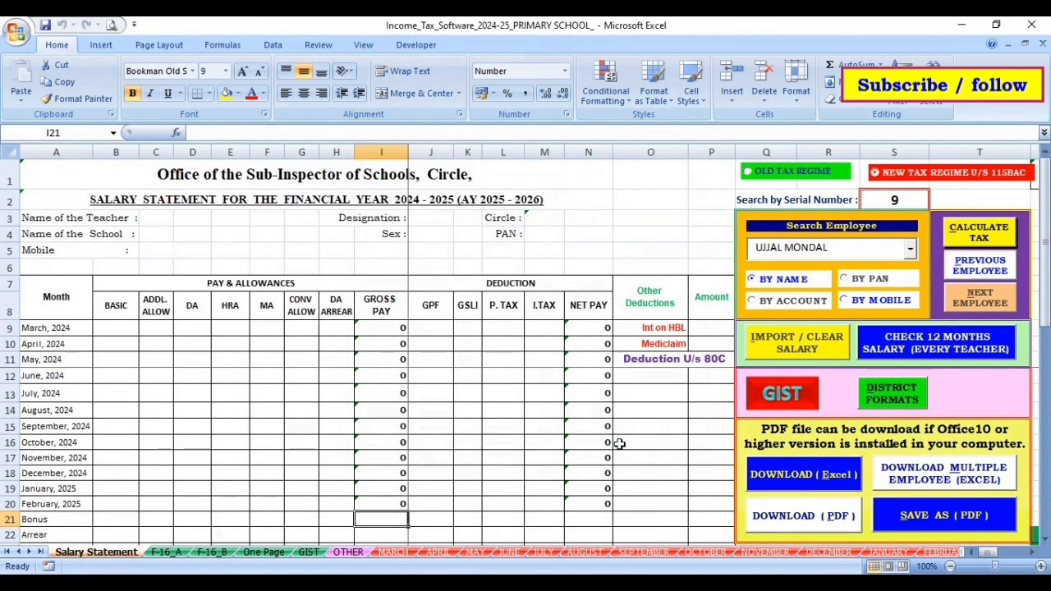
Step: Look through the monthly salary sheets from MARCH to DECEMBER to check whether they hold any data
{"action": "left_click", "coordinate": [393, 552]}
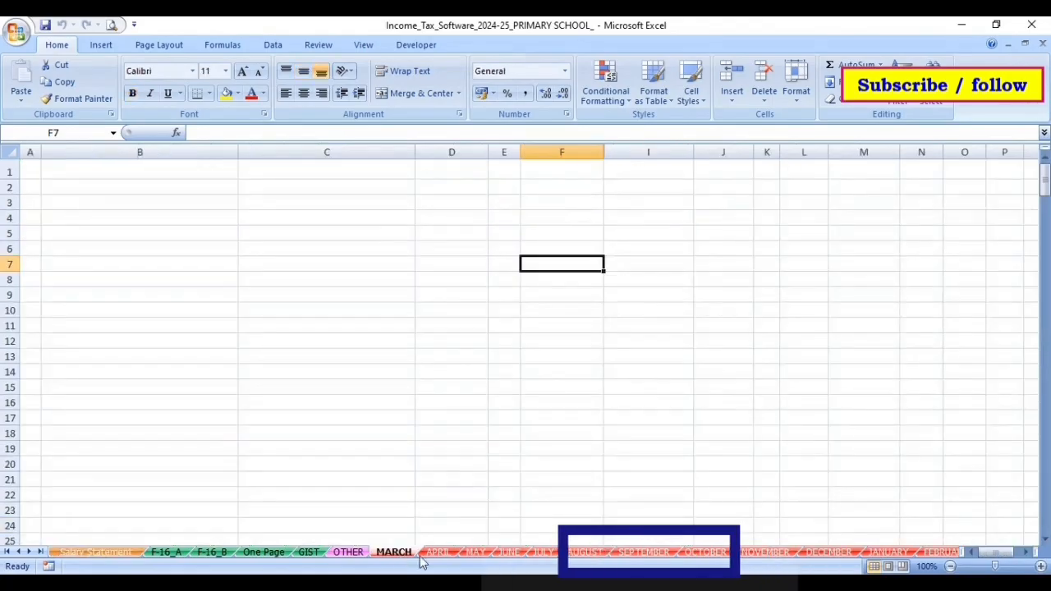
{"action": "left_click", "coordinate": [438, 552]}
{"action": "left_click", "coordinate": [477, 552]}
{"action": "left_click", "coordinate": [510, 552]}
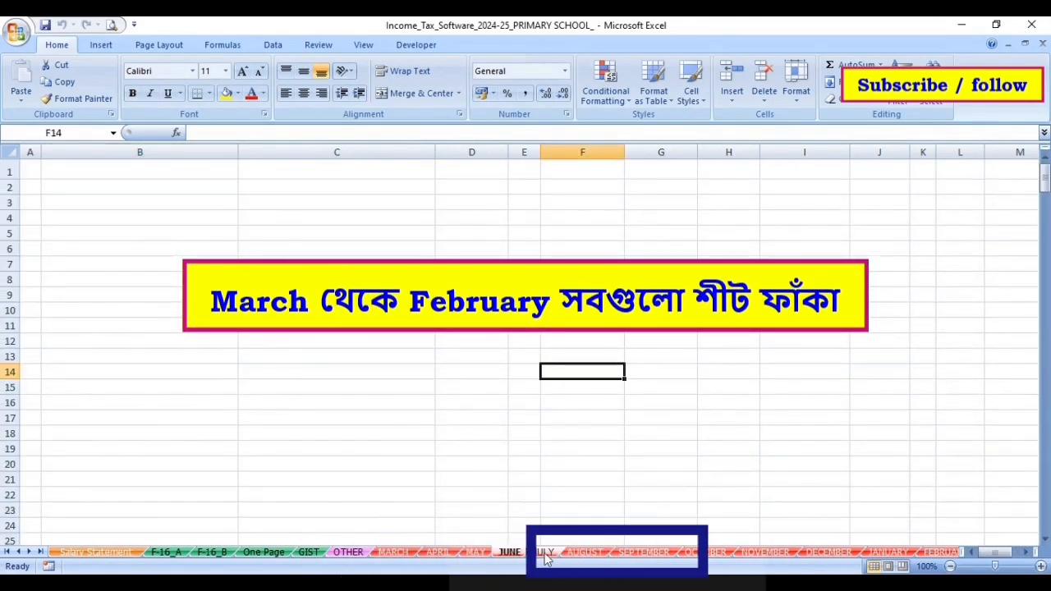
{"action": "left_click", "coordinate": [544, 552]}
{"action": "left_click", "coordinate": [585, 552]}
{"action": "left_click", "coordinate": [643, 552]}
{"action": "left_click", "coordinate": [705, 552]}
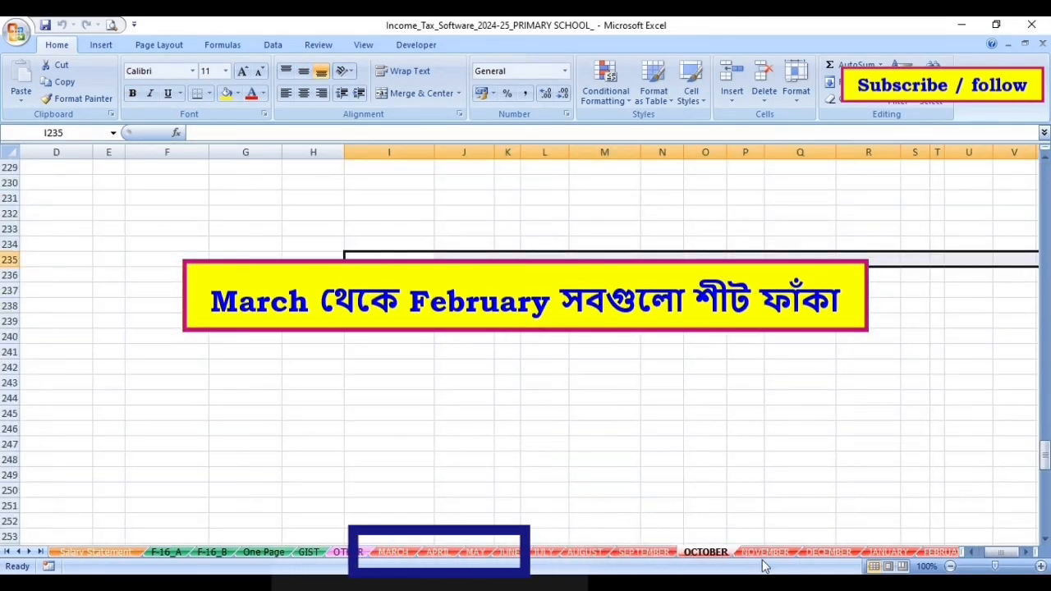
{"action": "left_click", "coordinate": [777, 553]}
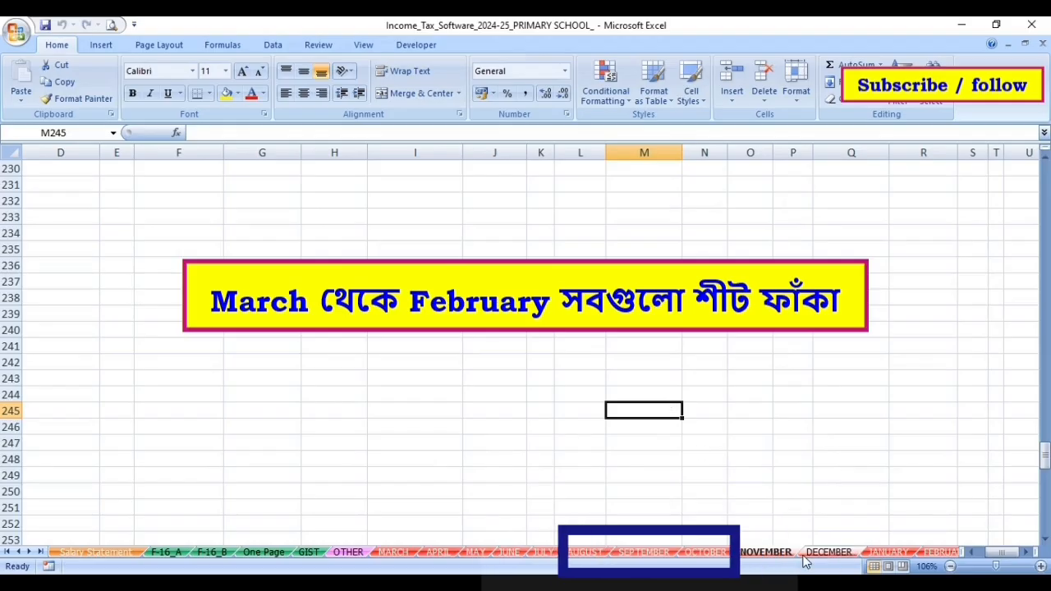
{"action": "left_click", "coordinate": [821, 553]}
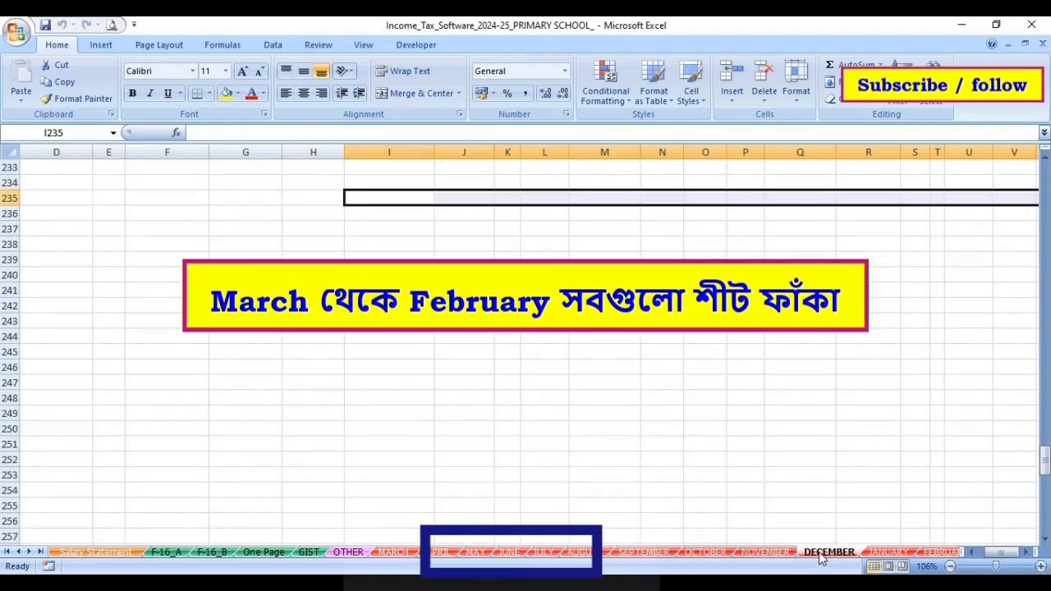
Step: From the Salary Statement sheet's salary import form, import the March salary from the MARCH file in Downloads
{"action": "left_click", "coordinate": [96, 552]}
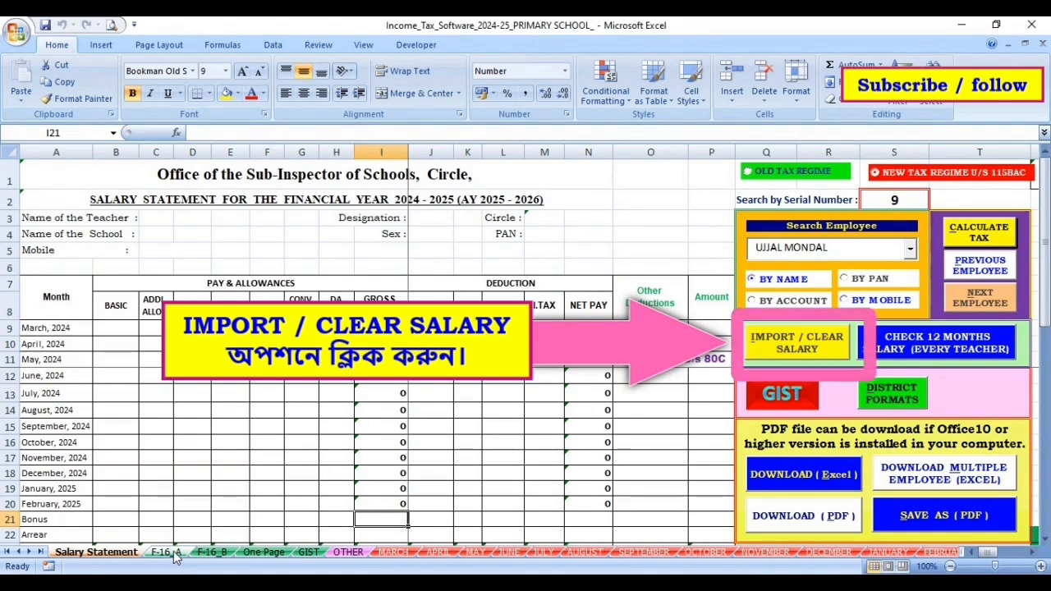
{"action": "left_click", "coordinate": [817, 351]}
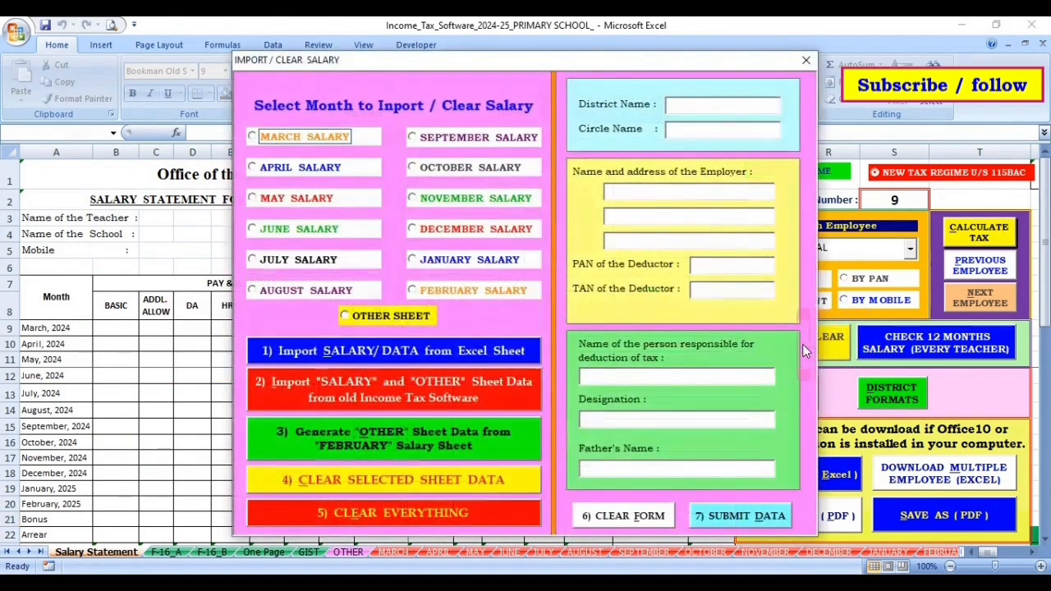
{"action": "left_click", "coordinate": [252, 135]}
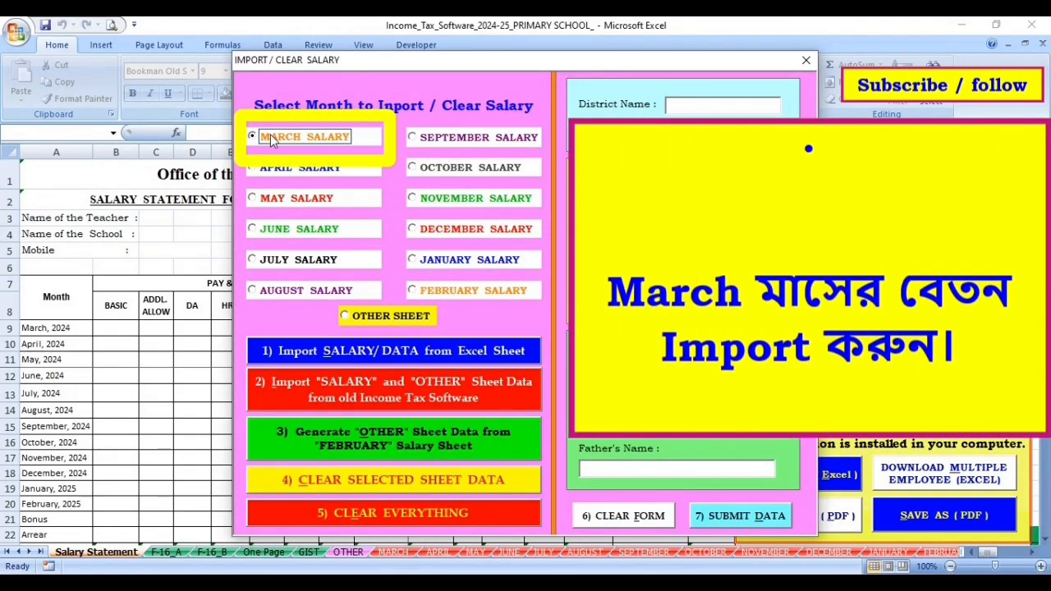
{"action": "left_click", "coordinate": [417, 353]}
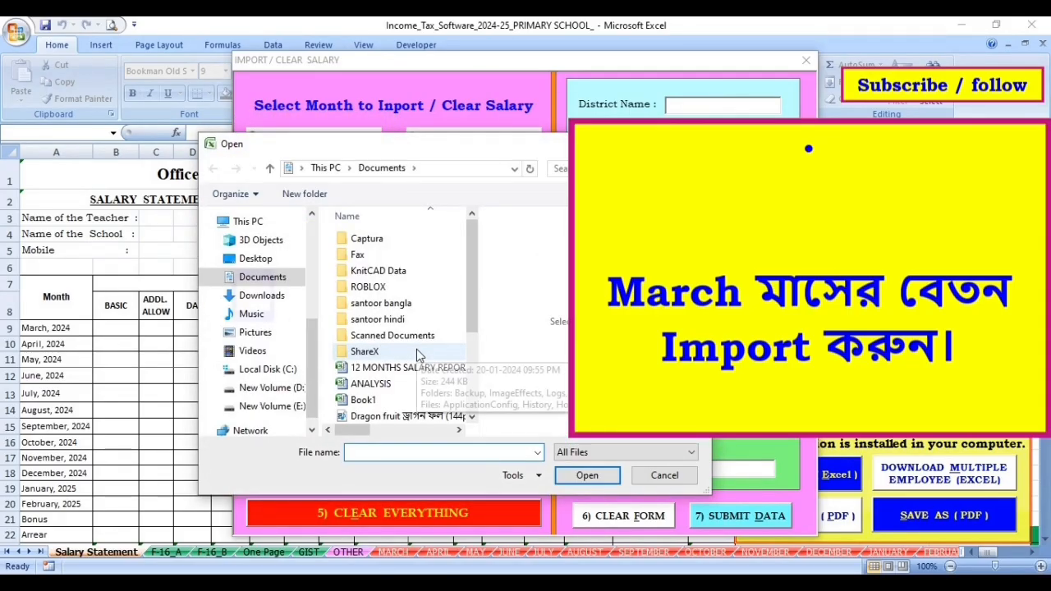
{"action": "left_click", "coordinate": [249, 301]}
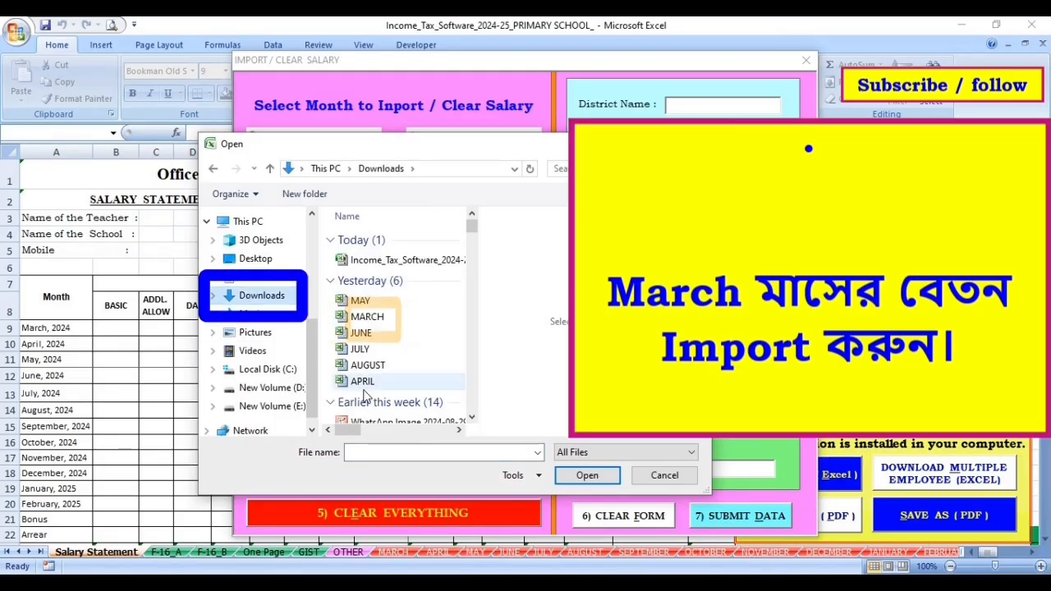
{"action": "left_click", "coordinate": [396, 320]}
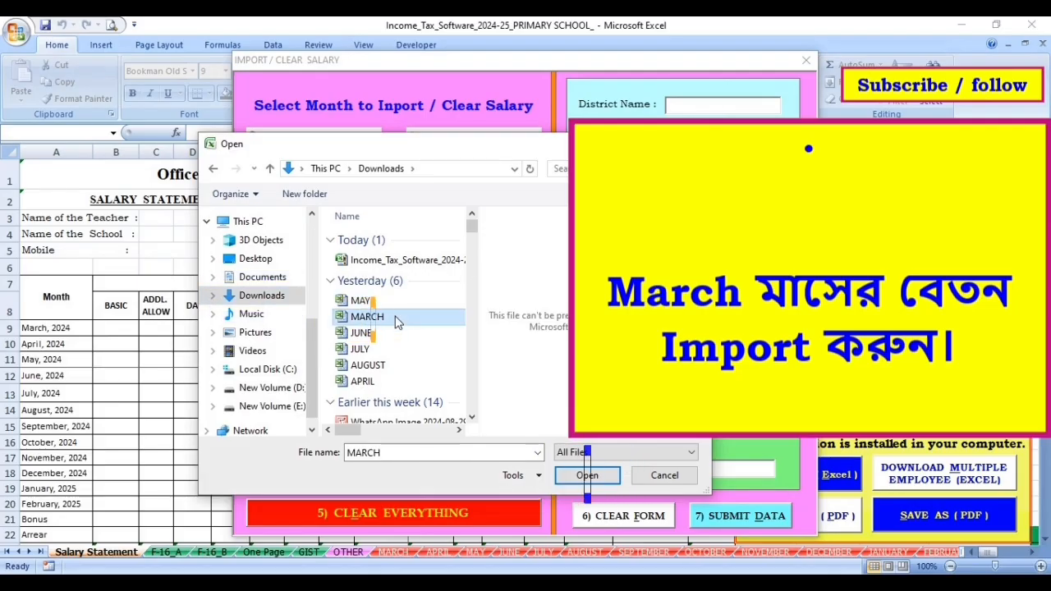
{"action": "left_click", "coordinate": [587, 476]}
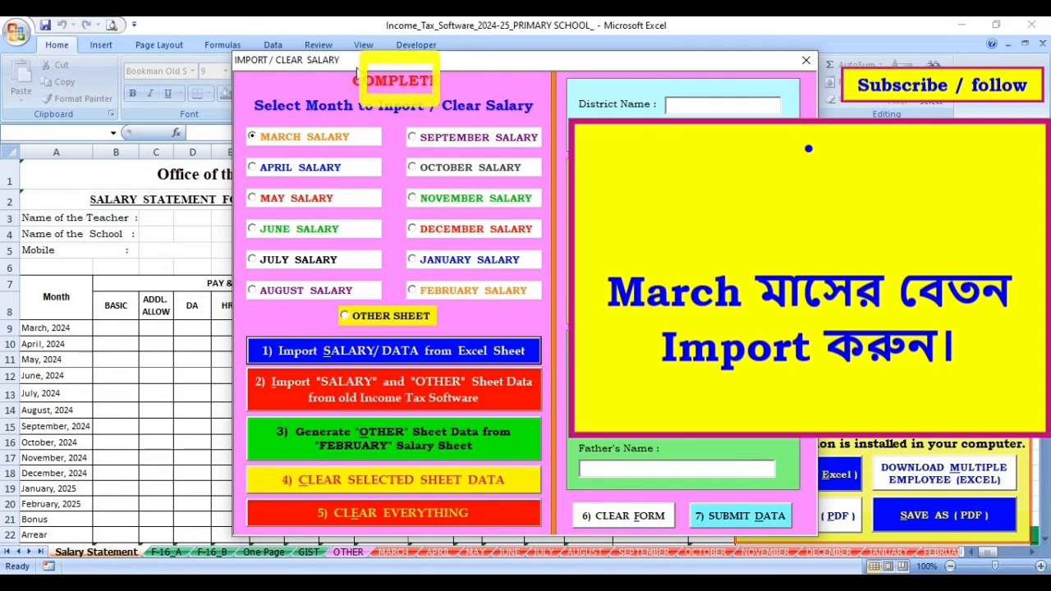
Step: Import the April salary data from the APRIL Excel file in the Downloads folder
{"action": "left_click", "coordinate": [336, 168]}
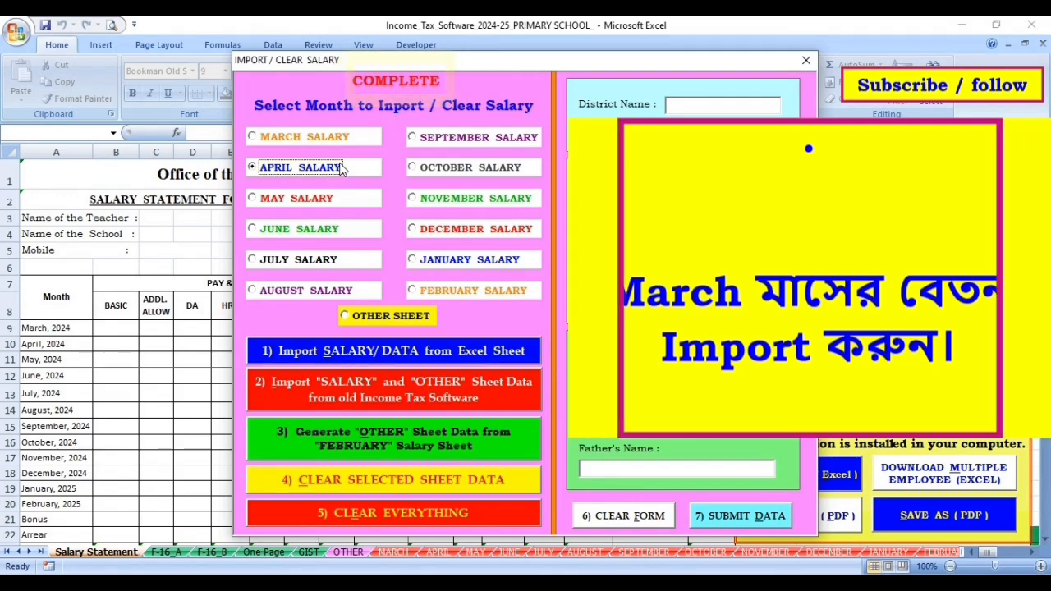
{"action": "left_click", "coordinate": [372, 351]}
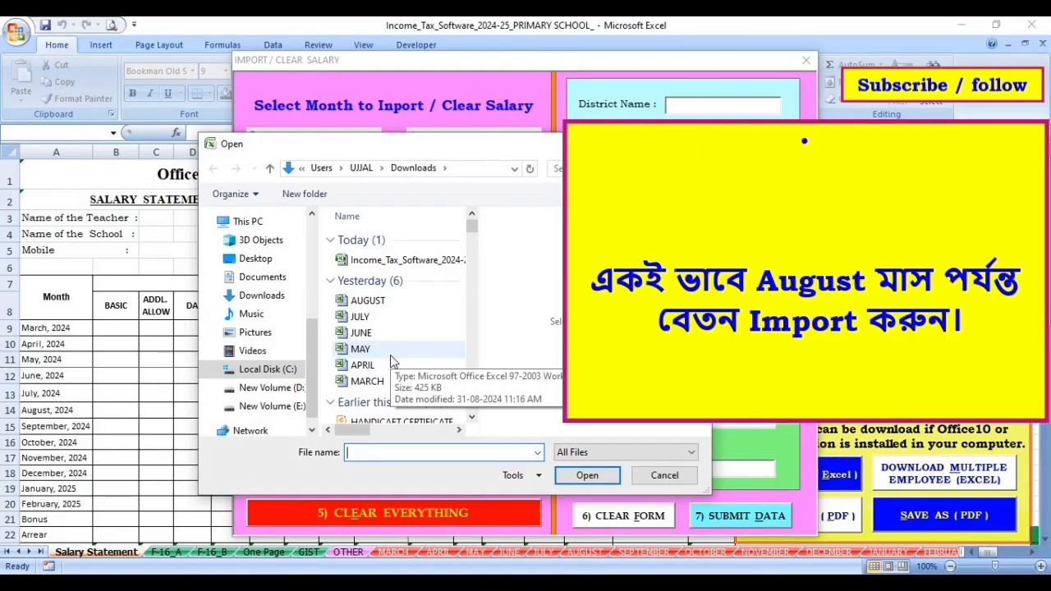
{"action": "left_click", "coordinate": [392, 366]}
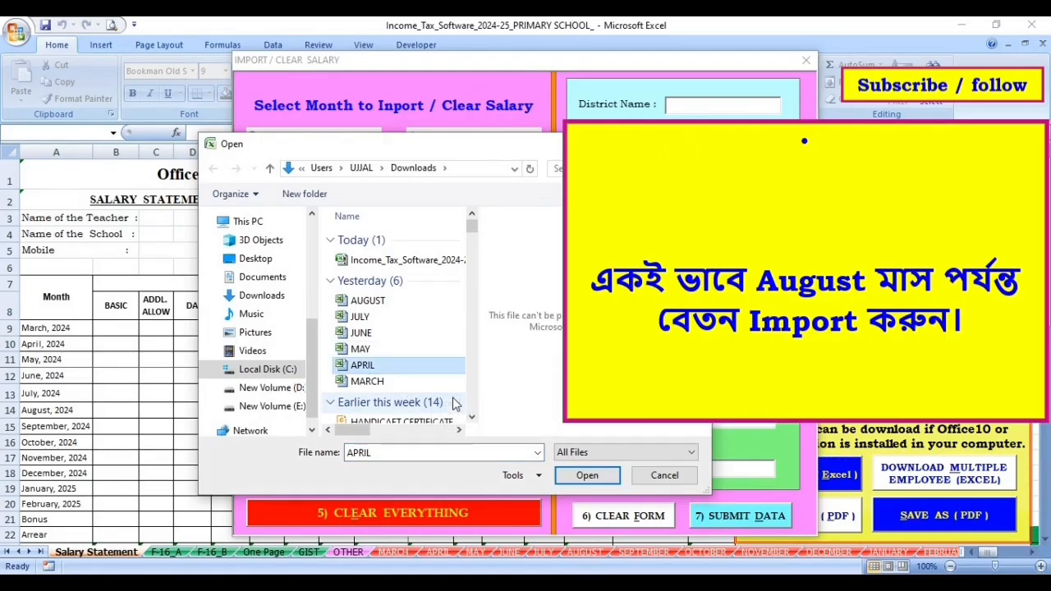
{"action": "left_click", "coordinate": [587, 476]}
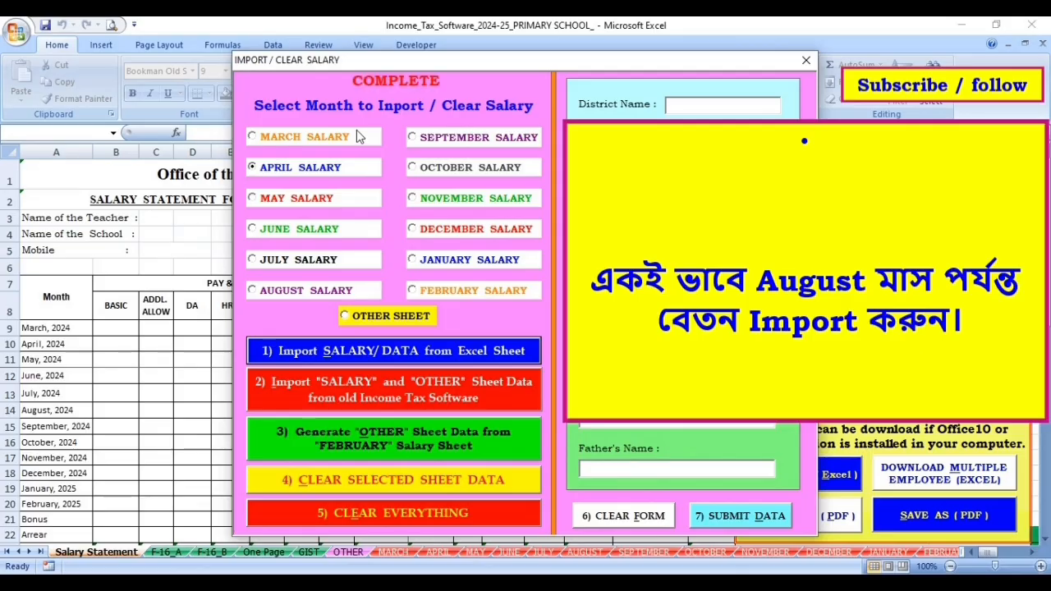
Step: Import the May salary data from the MAY Excel file in the Downloads folder
{"action": "left_click", "coordinate": [297, 204]}
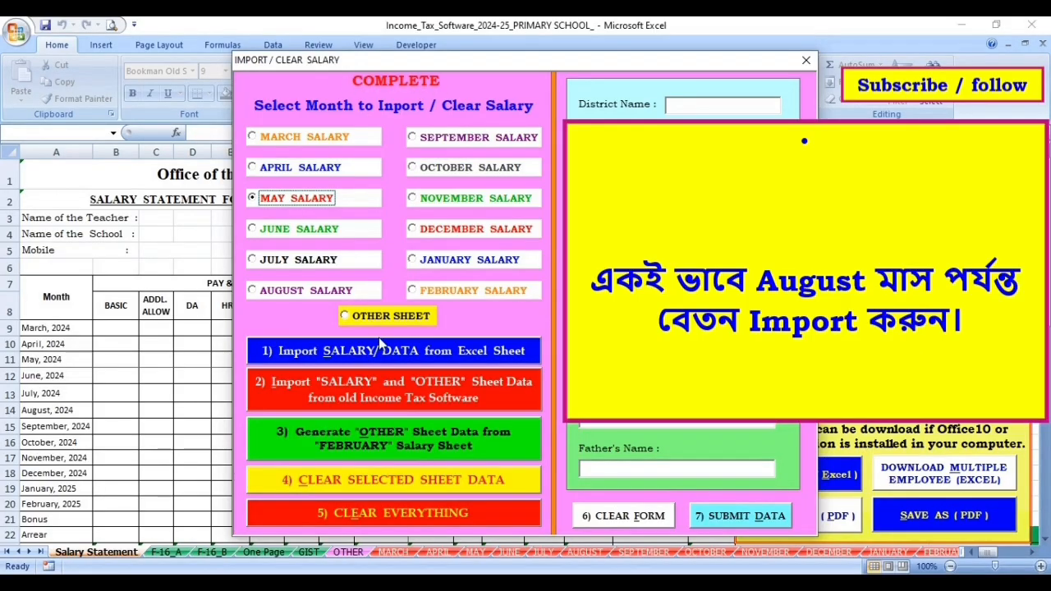
{"action": "left_click", "coordinate": [391, 353]}
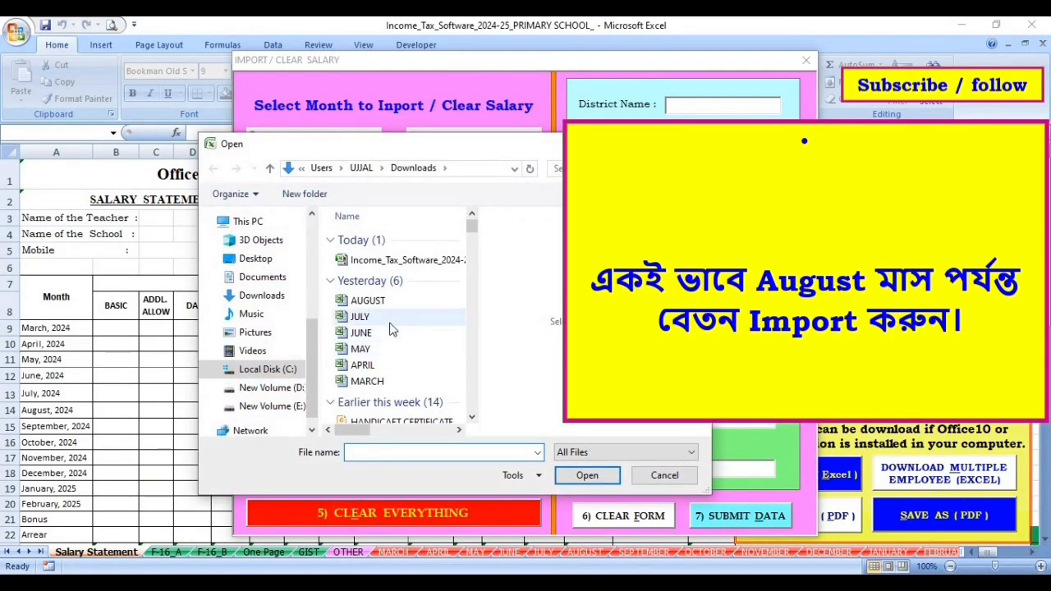
{"action": "left_click", "coordinate": [399, 351]}
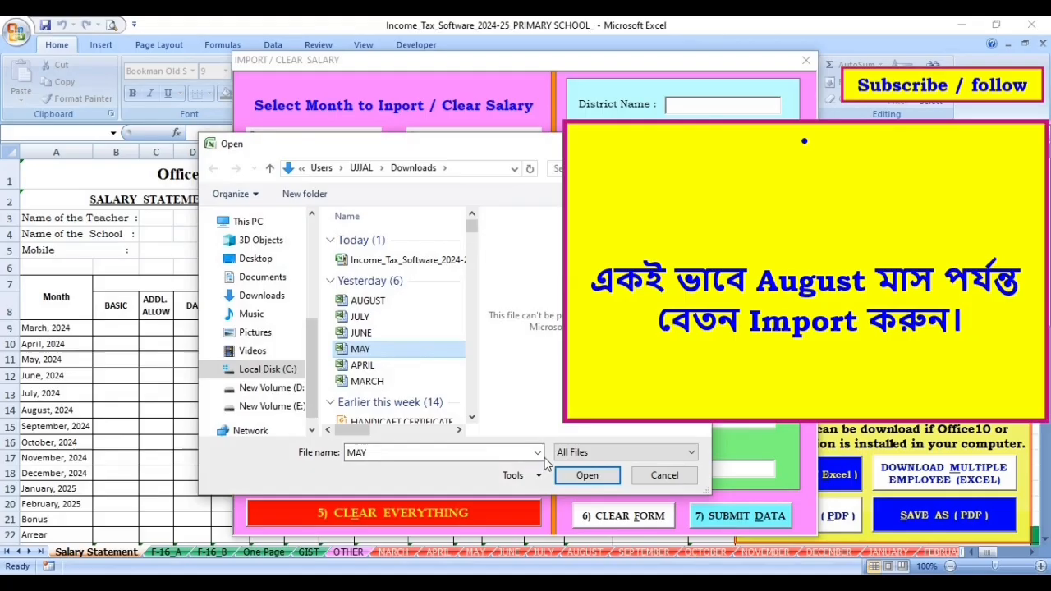
{"action": "left_click", "coordinate": [584, 476]}
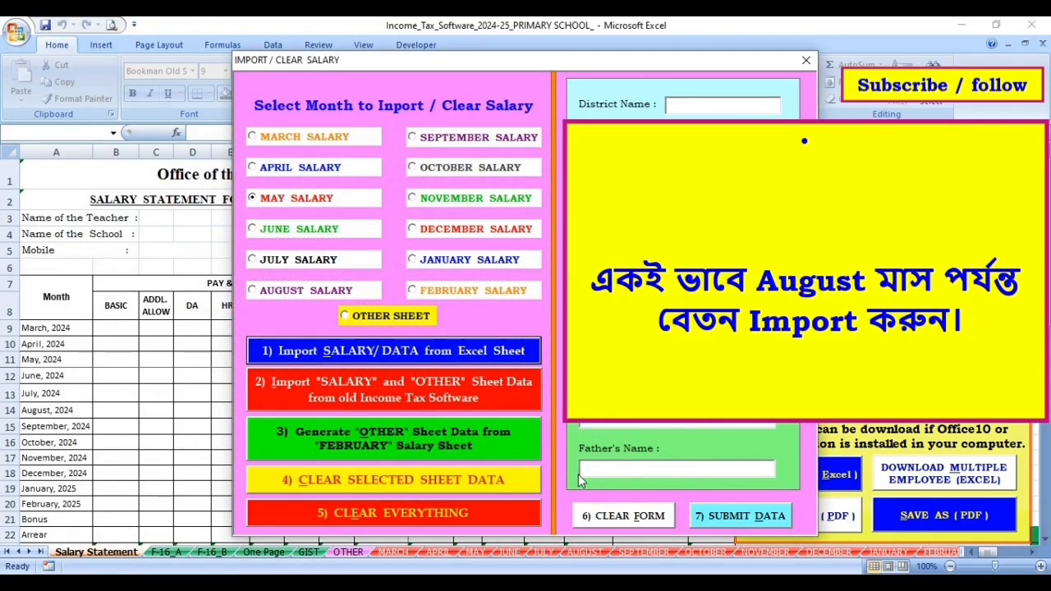
Step: Import the June salary data from the JUNE Excel file in the Downloads folder
{"action": "left_click", "coordinate": [285, 233]}
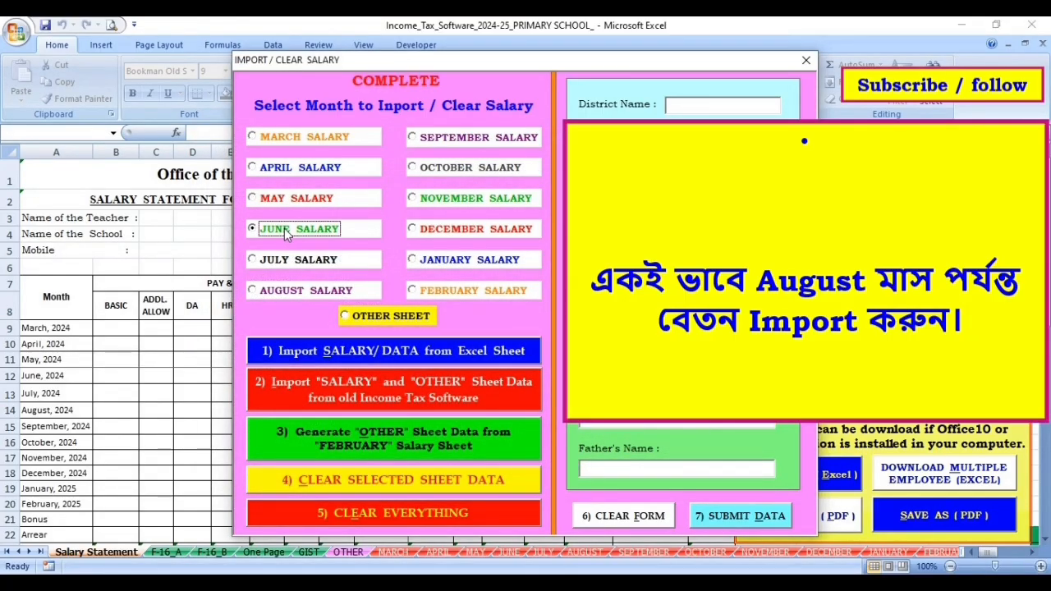
{"action": "left_click", "coordinate": [387, 353]}
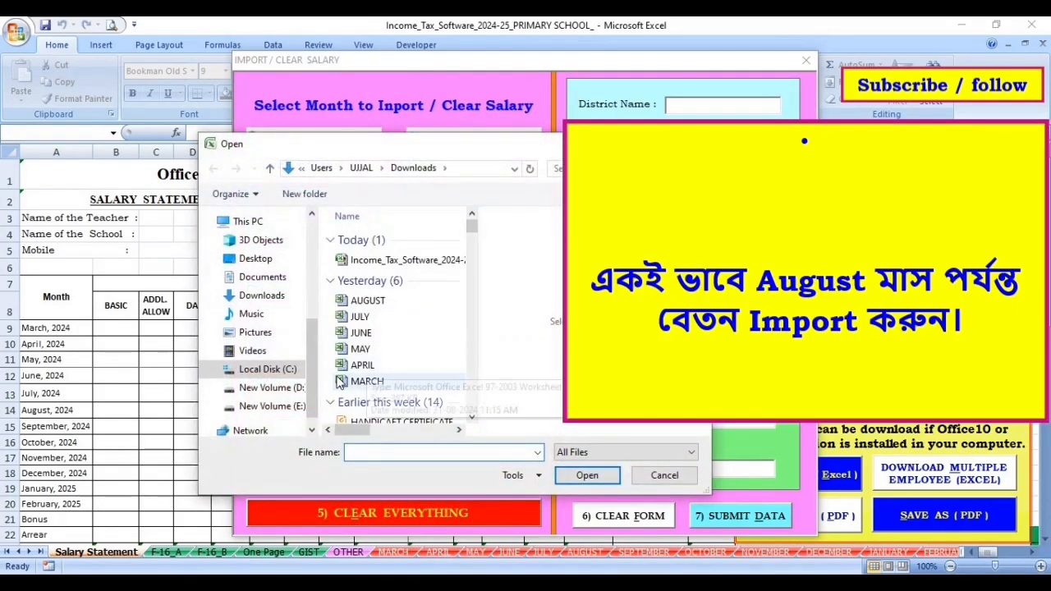
{"action": "left_click", "coordinate": [362, 333]}
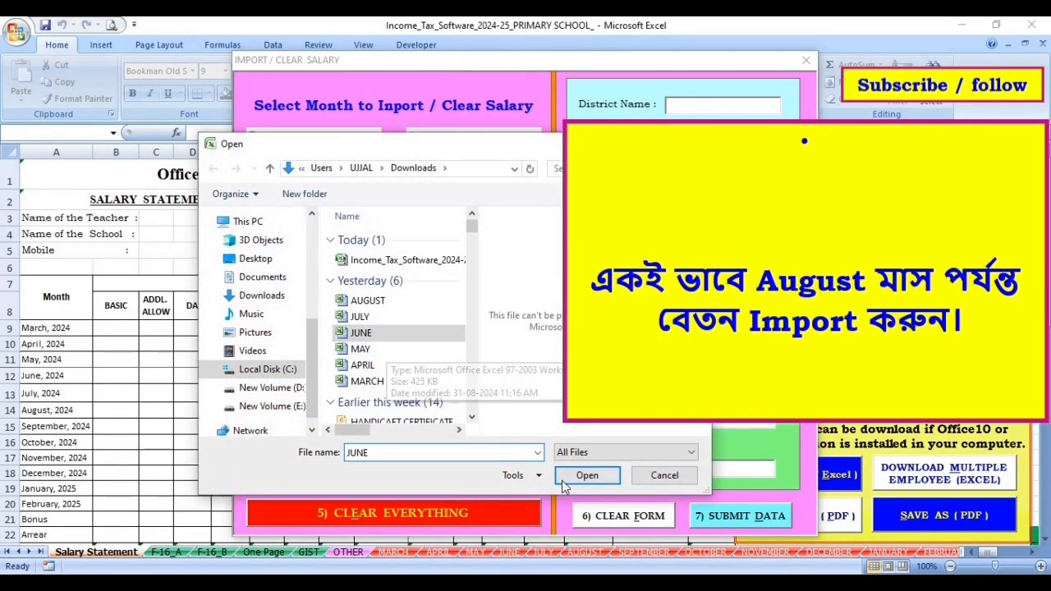
{"action": "left_click", "coordinate": [585, 480]}
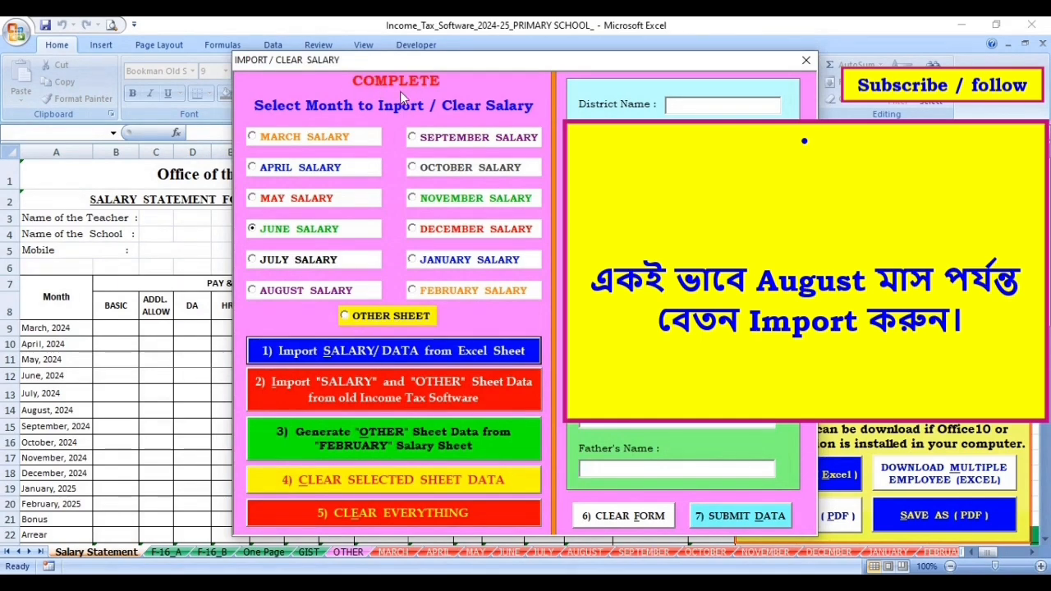
Step: Import the July salary data from the JULY Excel file in the Downloads folder
{"action": "left_click", "coordinate": [287, 262]}
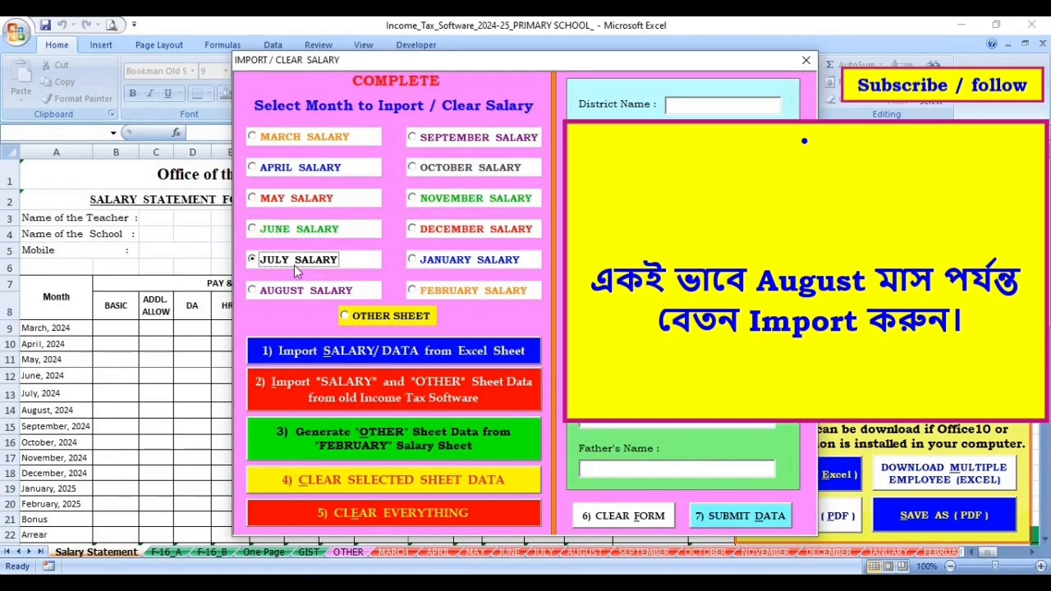
{"action": "left_click", "coordinate": [392, 353]}
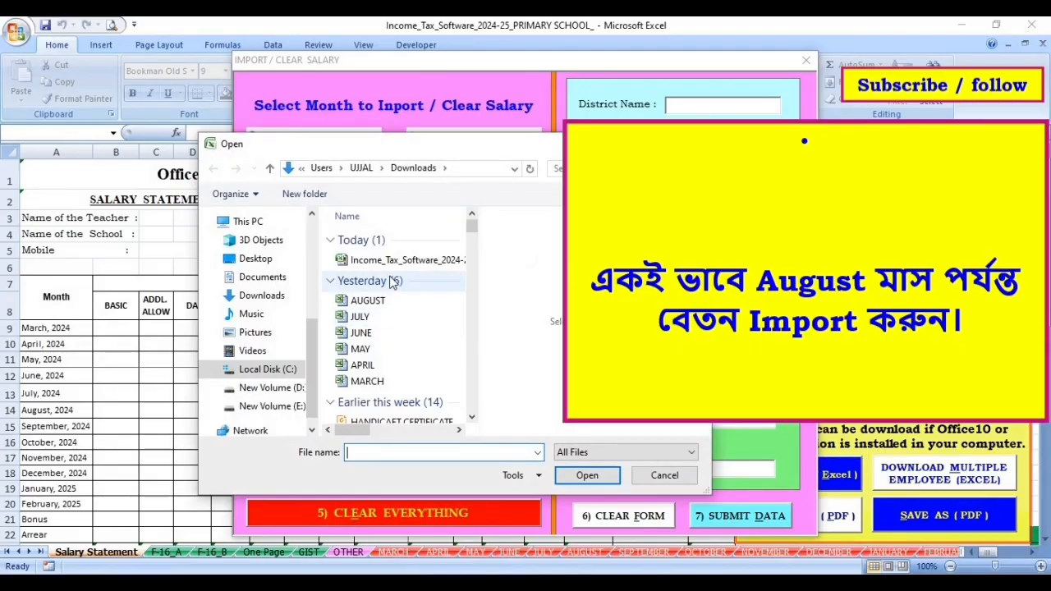
{"action": "left_click", "coordinate": [390, 322]}
{"action": "left_click", "coordinate": [587, 479]}
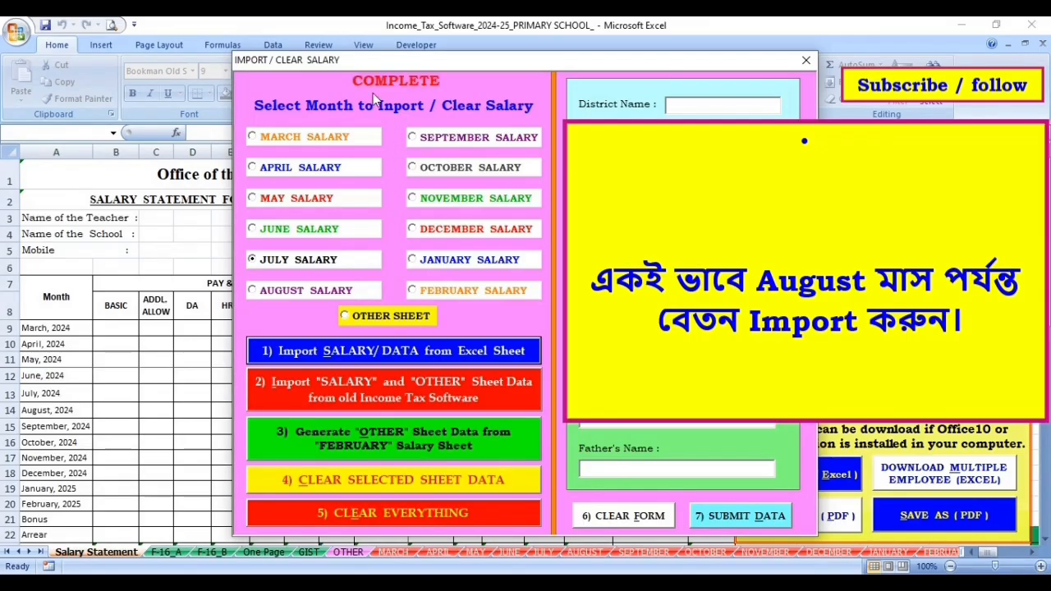
Step: Import the August salary data from the AUGUST Excel file in the Downloads folder
{"action": "left_click", "coordinate": [301, 294]}
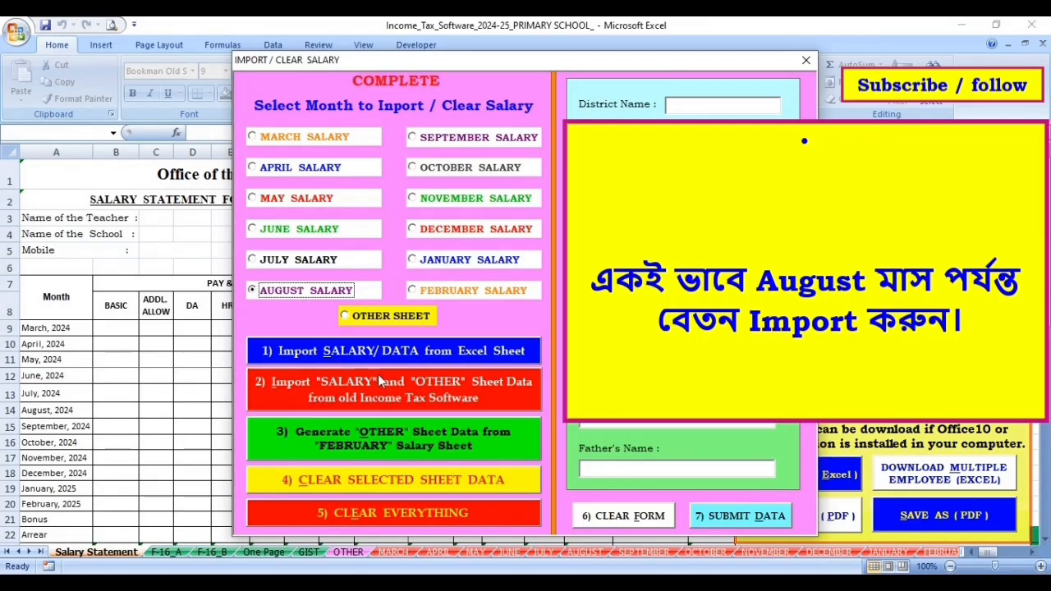
{"action": "left_click", "coordinate": [416, 351]}
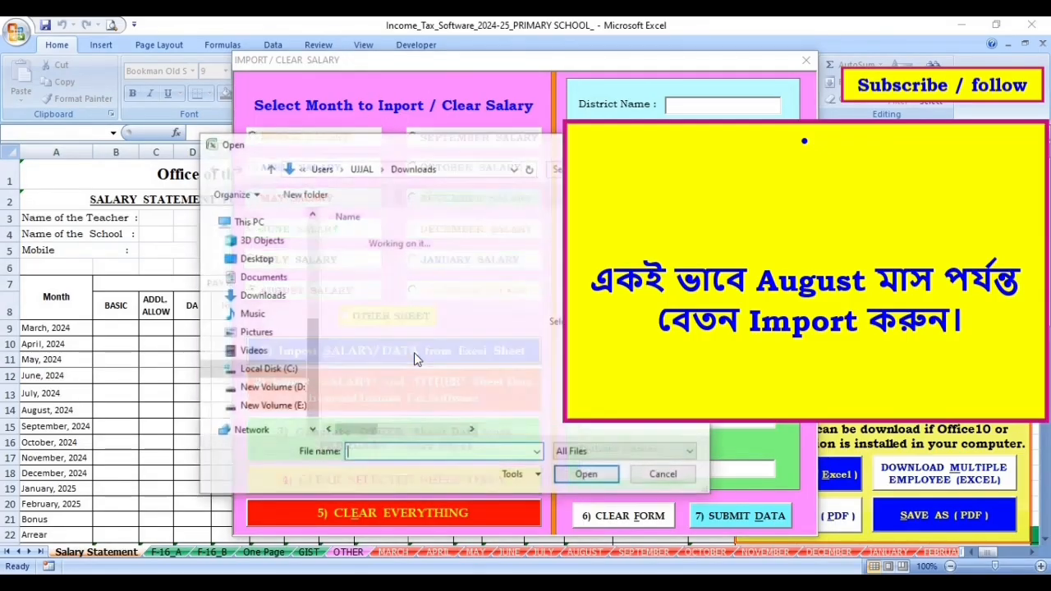
{"action": "left_click", "coordinate": [397, 304]}
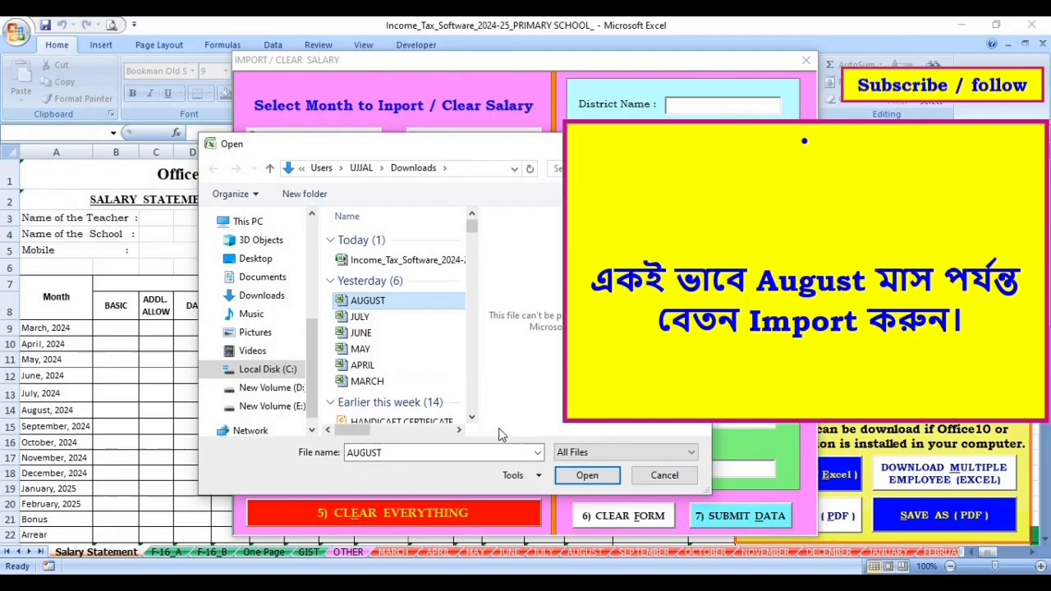
{"action": "left_click", "coordinate": [588, 477]}
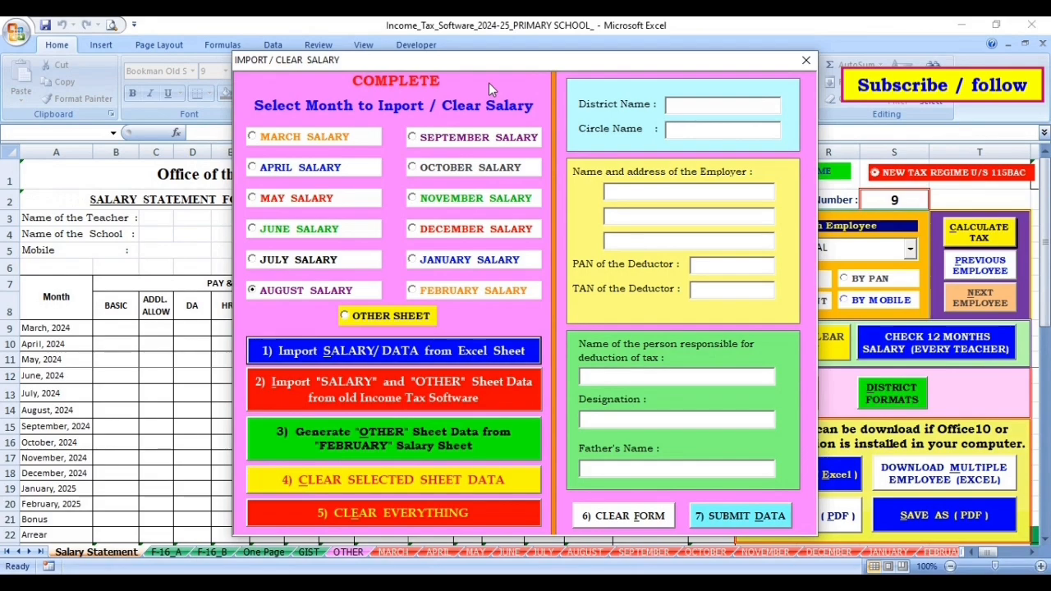
Step: Close the salary import form and open the AUGUST salary file from the Downloads folder, accepting the file format warning
{"action": "left_click", "coordinate": [173, 584]}
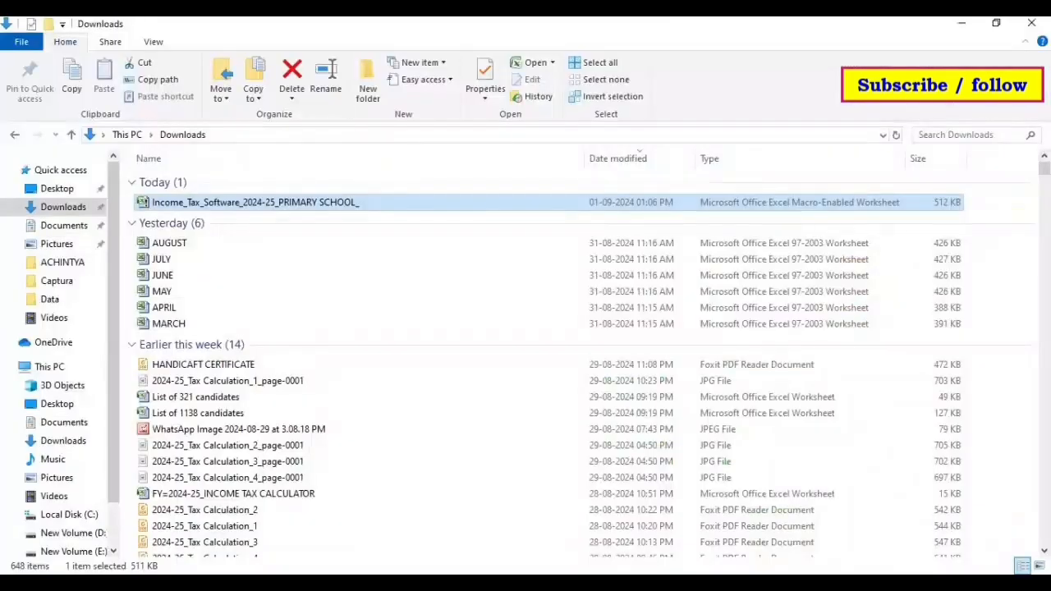
{"action": "double_click", "coordinate": [184, 249]}
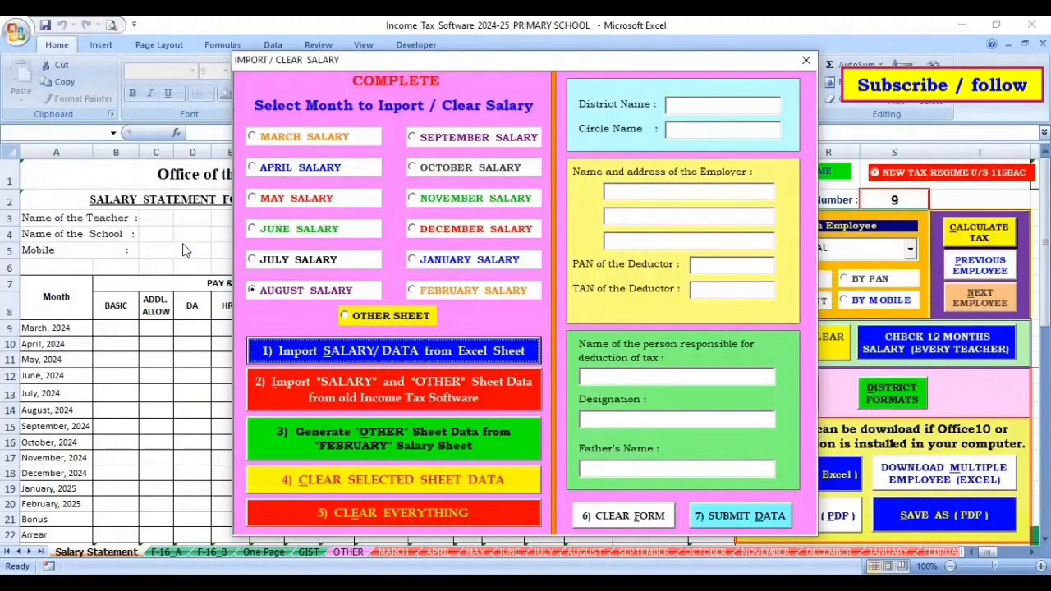
{"action": "left_click", "coordinate": [807, 61]}
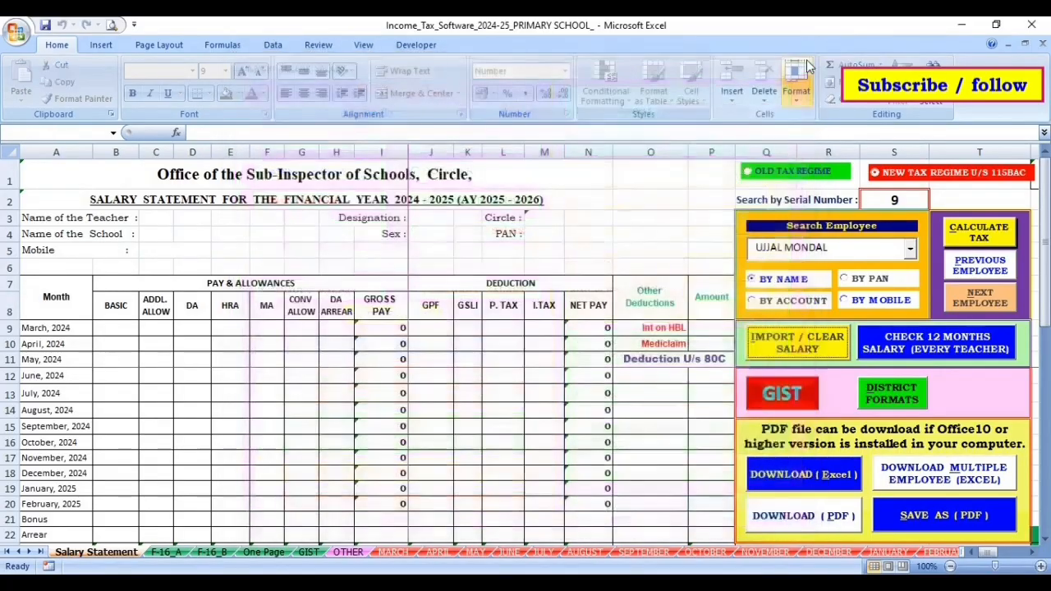
{"action": "key", "text": "alt+Tab"}
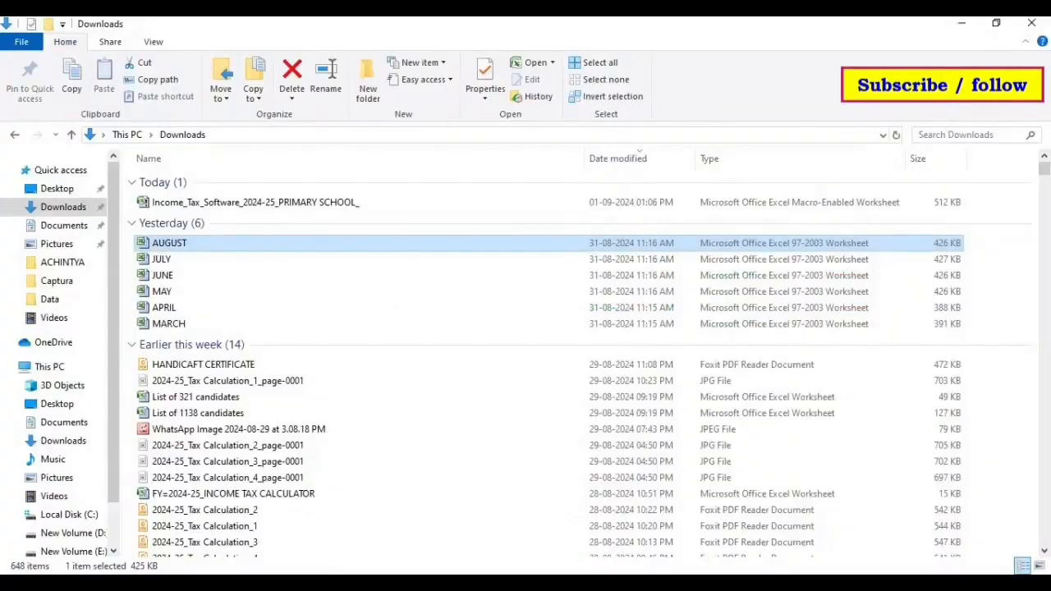
{"action": "double_click", "coordinate": [246, 244]}
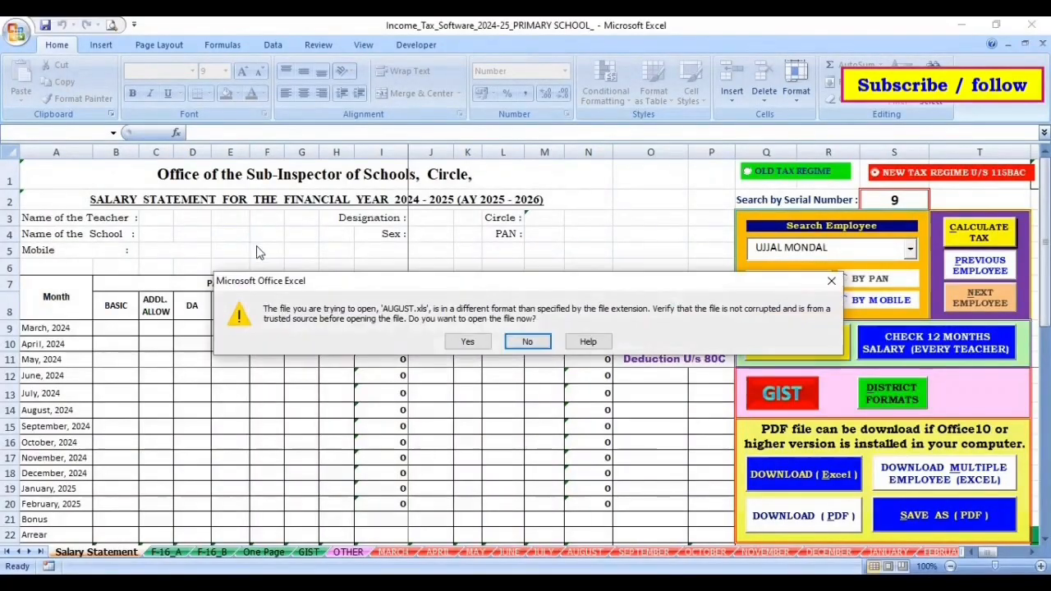
{"action": "left_click", "coordinate": [470, 341]}
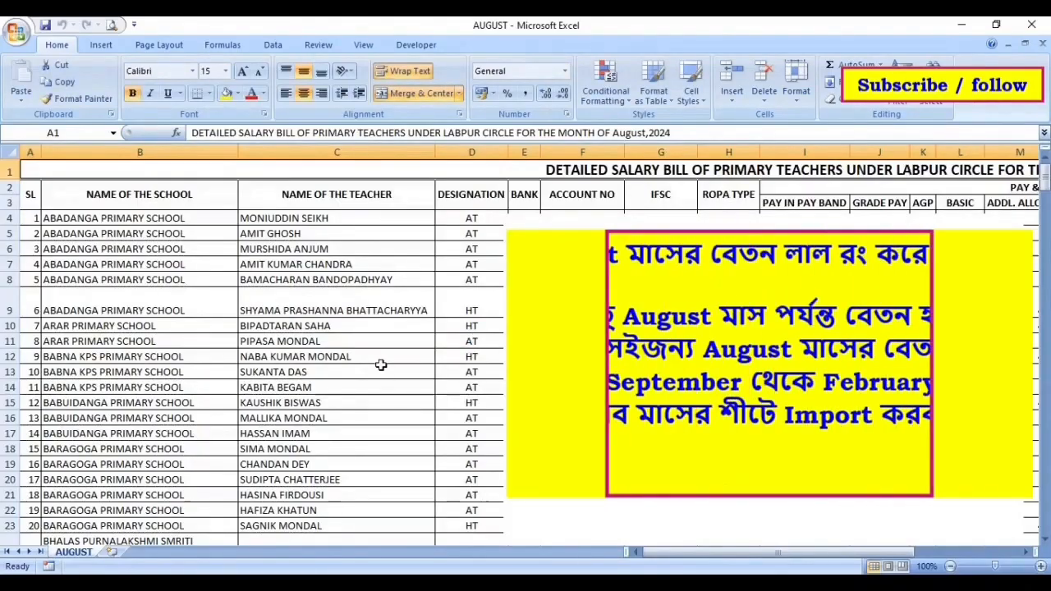
Step: Change the font color of the entire AUGUST sheet to red
{"action": "left_click", "coordinate": [12, 152]}
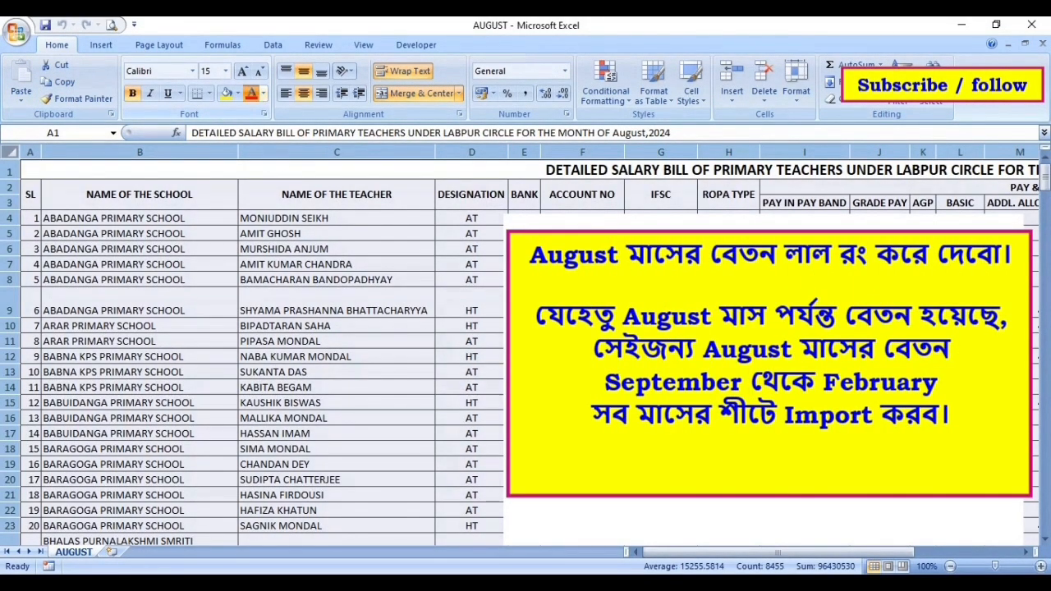
{"action": "left_click", "coordinate": [252, 93]}
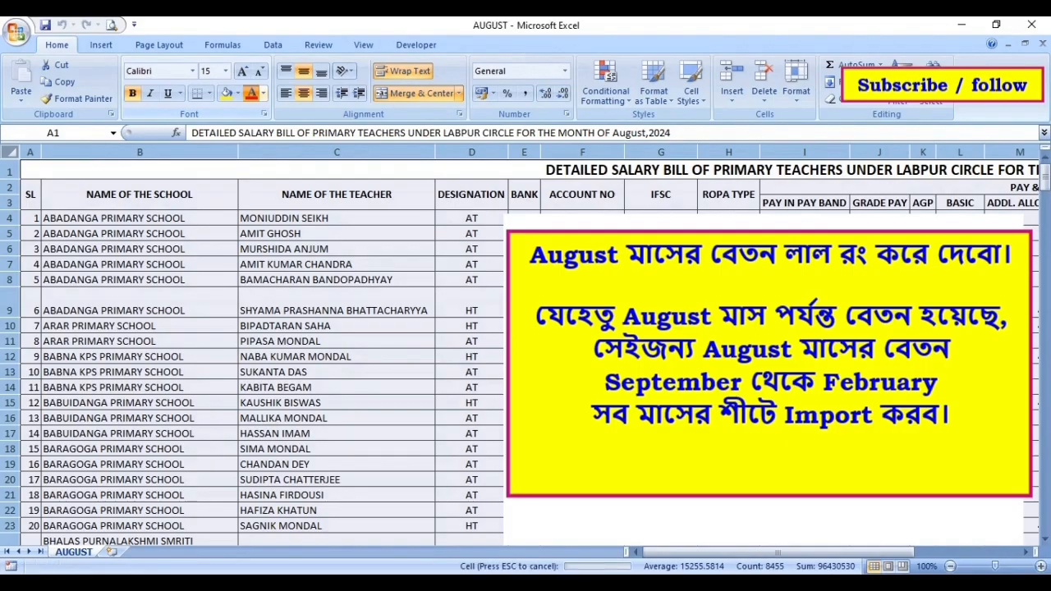
{"action": "left_click", "coordinate": [337, 390]}
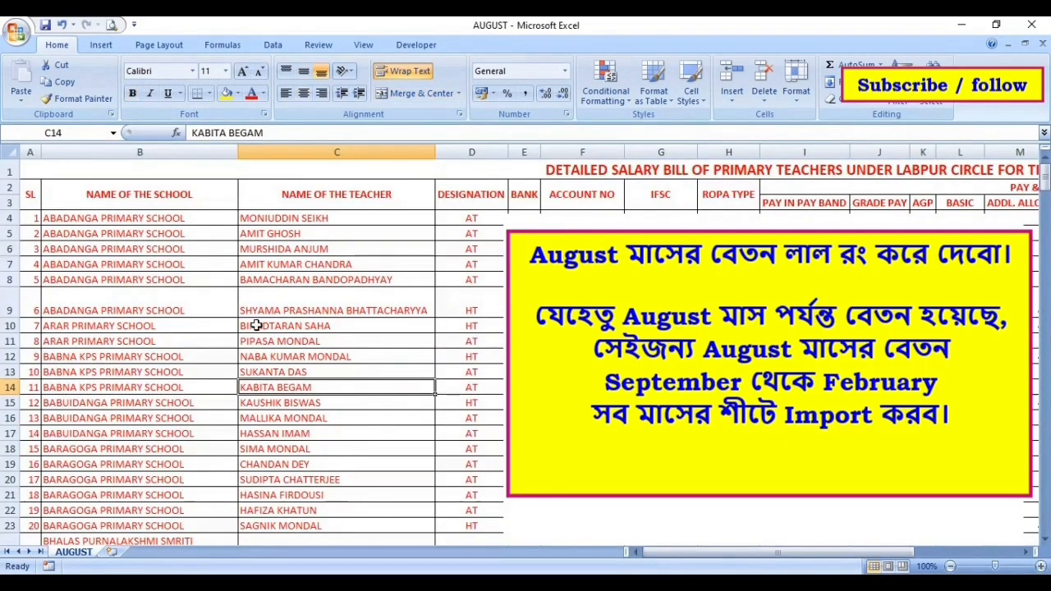
Step: Save the AUGUST workbook in its existing format and close it
{"action": "left_click", "coordinate": [46, 25]}
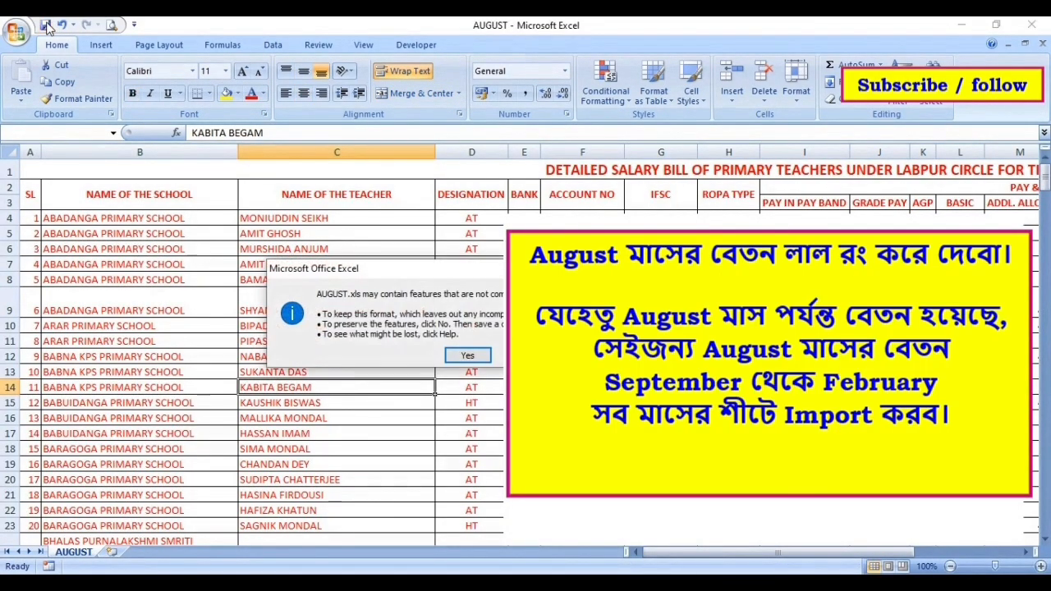
{"action": "left_click", "coordinate": [470, 357]}
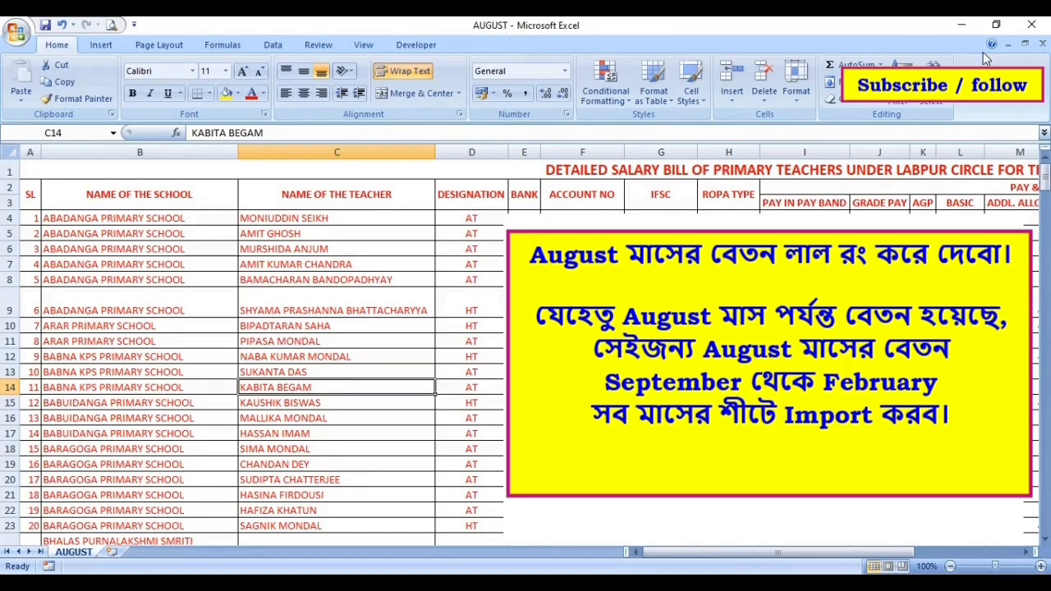
{"action": "left_click", "coordinate": [1042, 44]}
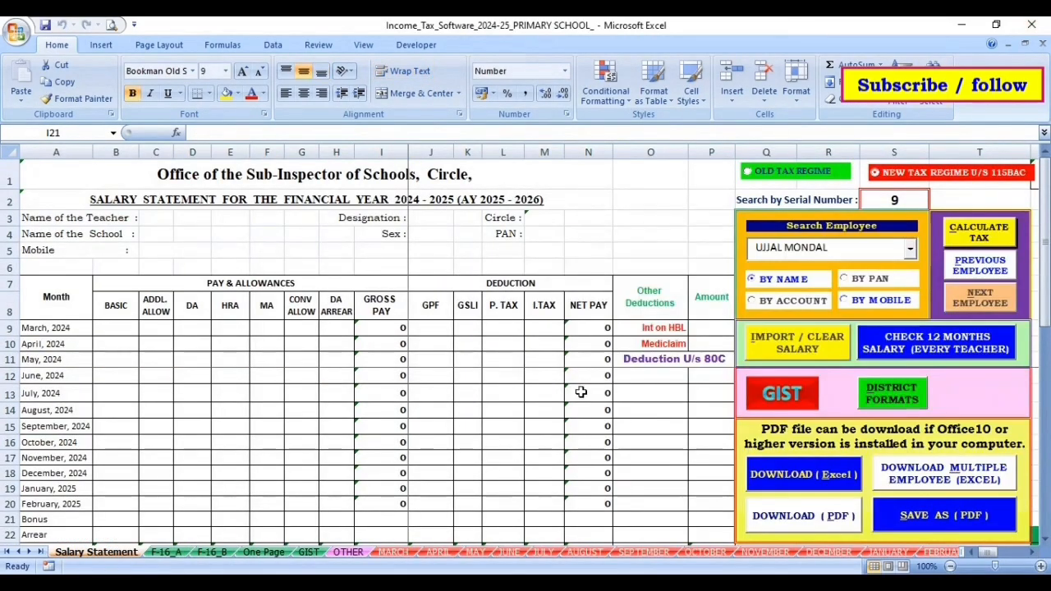
Step: Import the AUGUST Excel file from the Downloads folder as the September salary data
{"action": "left_click", "coordinate": [797, 349]}
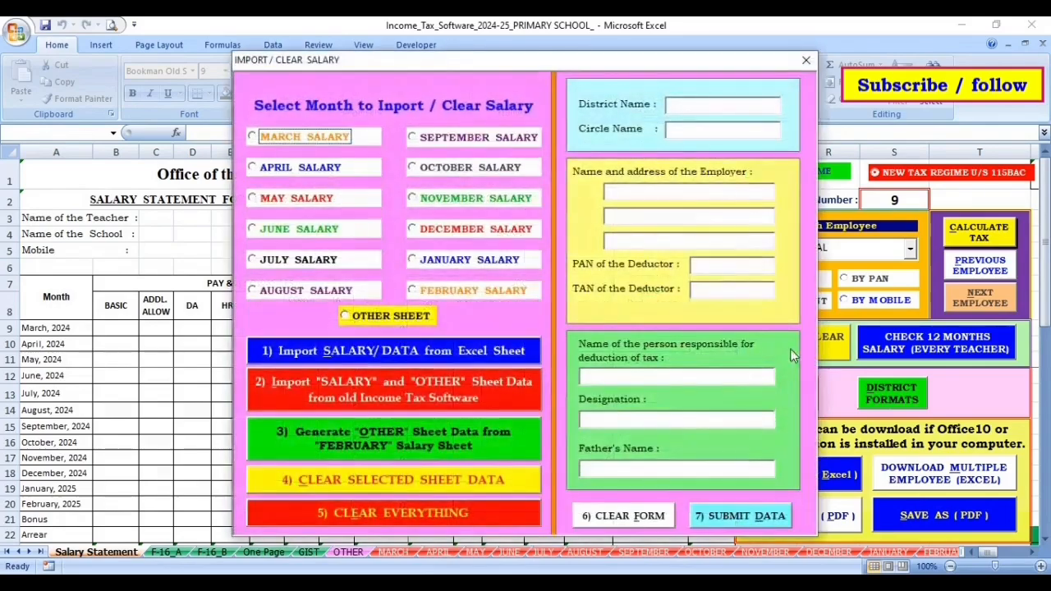
{"action": "left_click", "coordinate": [421, 138]}
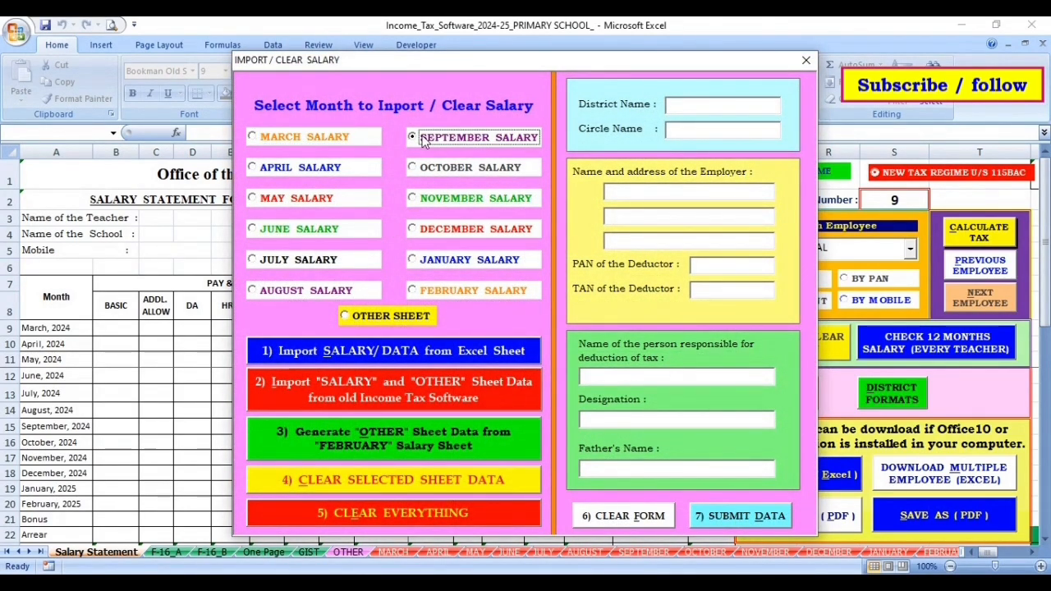
{"action": "left_click", "coordinate": [465, 353]}
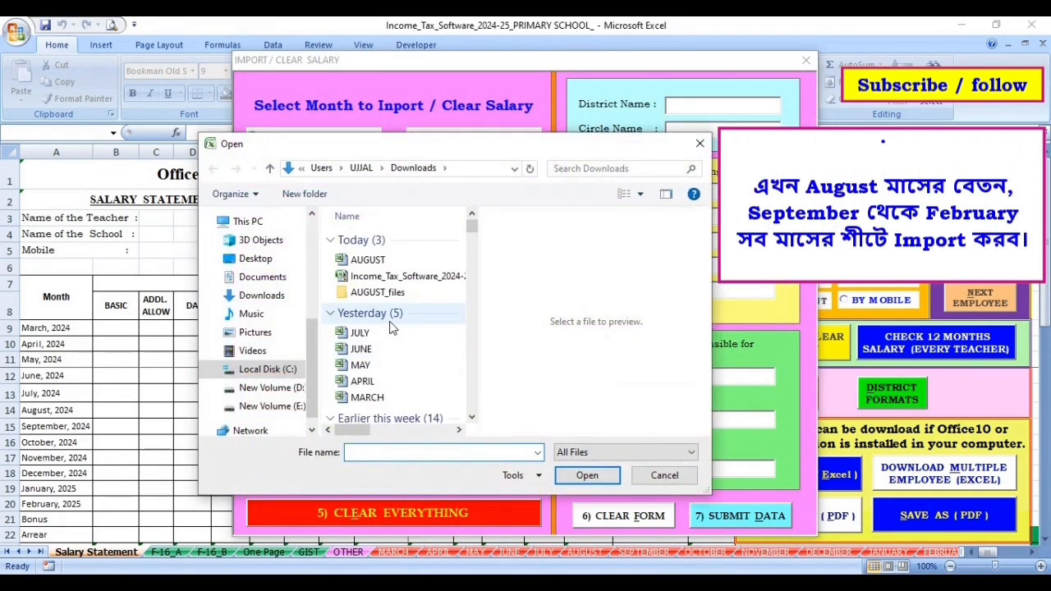
{"action": "left_click", "coordinate": [384, 262]}
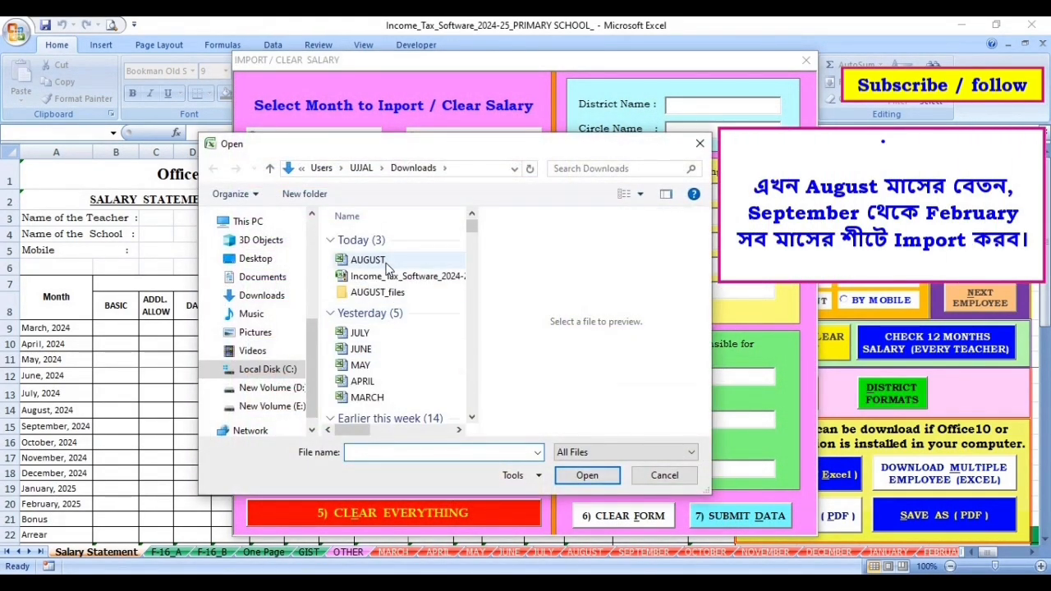
{"action": "left_click", "coordinate": [601, 478]}
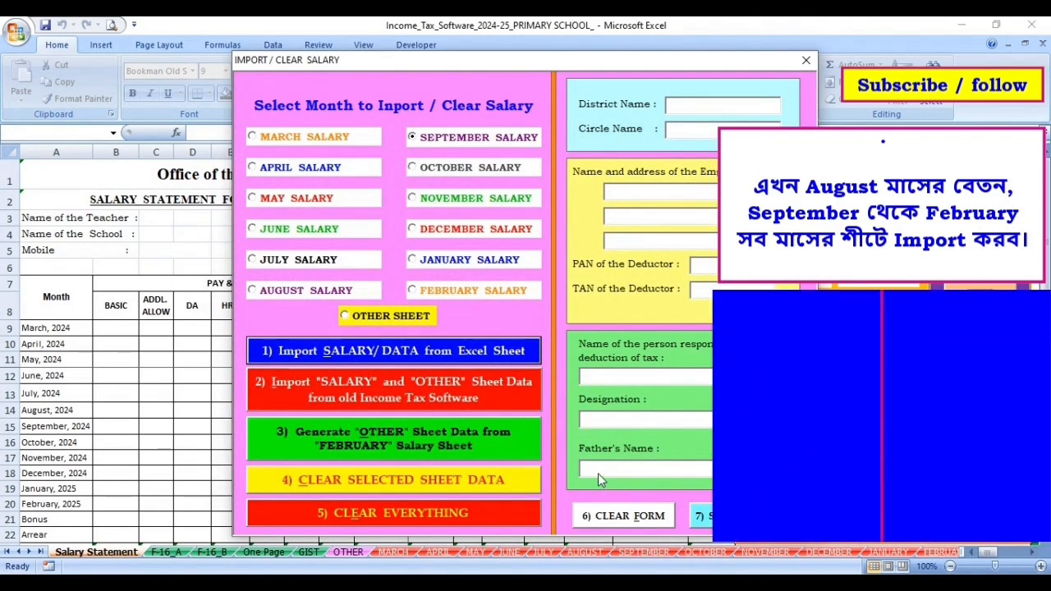
Step: Import the AUGUST Excel file from the Downloads folder as the October salary data
{"action": "left_click", "coordinate": [482, 168]}
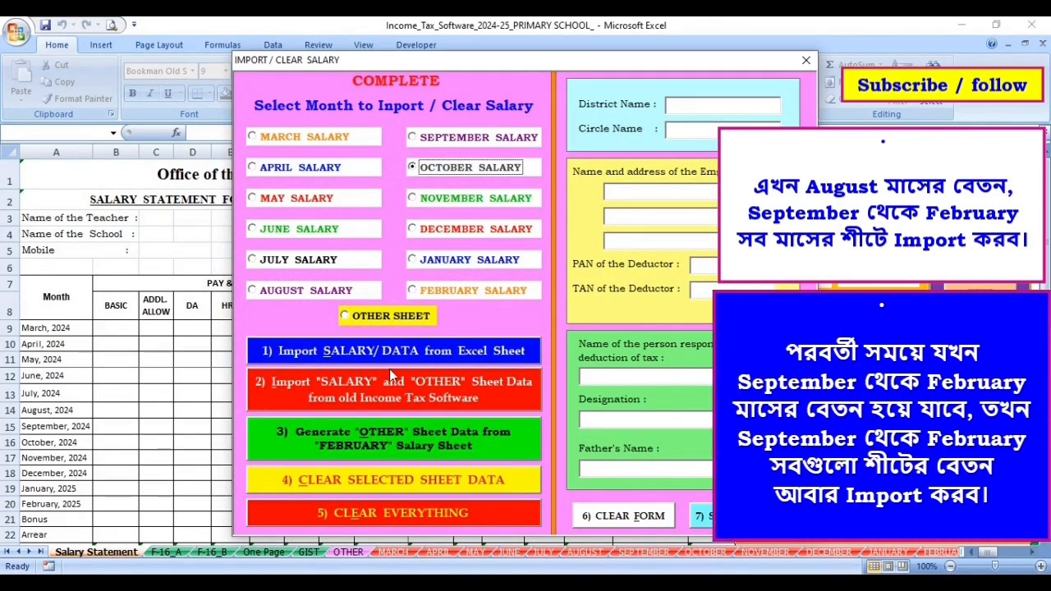
{"action": "left_click", "coordinate": [403, 350]}
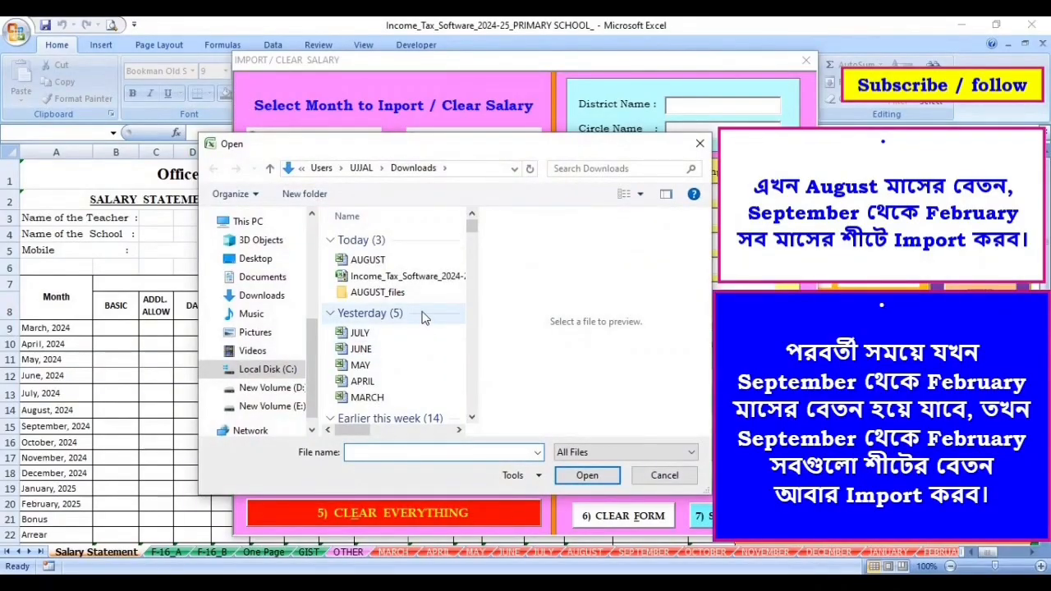
{"action": "left_click", "coordinate": [409, 261]}
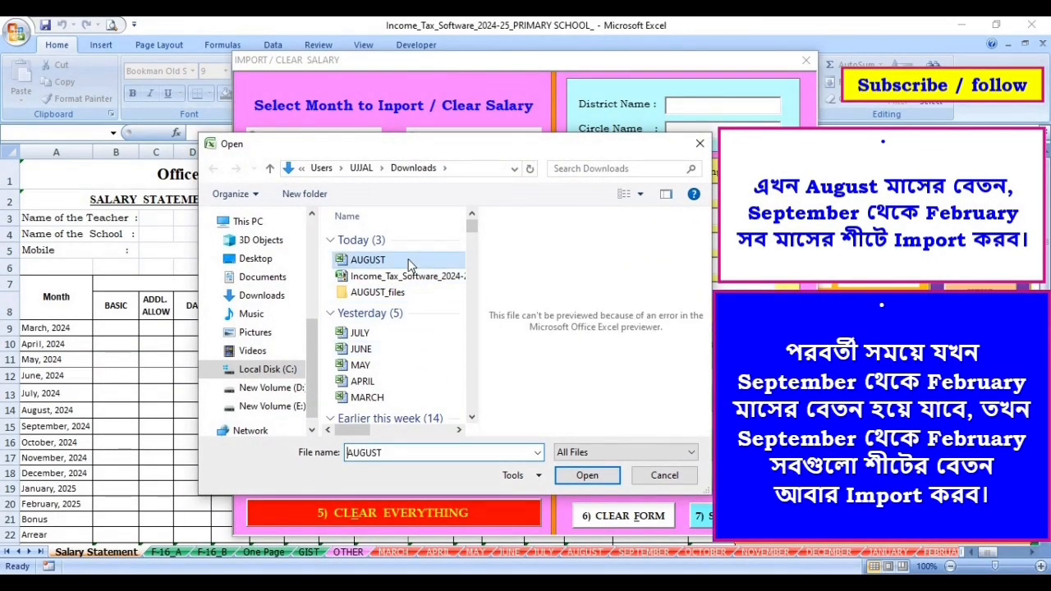
{"action": "left_click", "coordinate": [588, 476]}
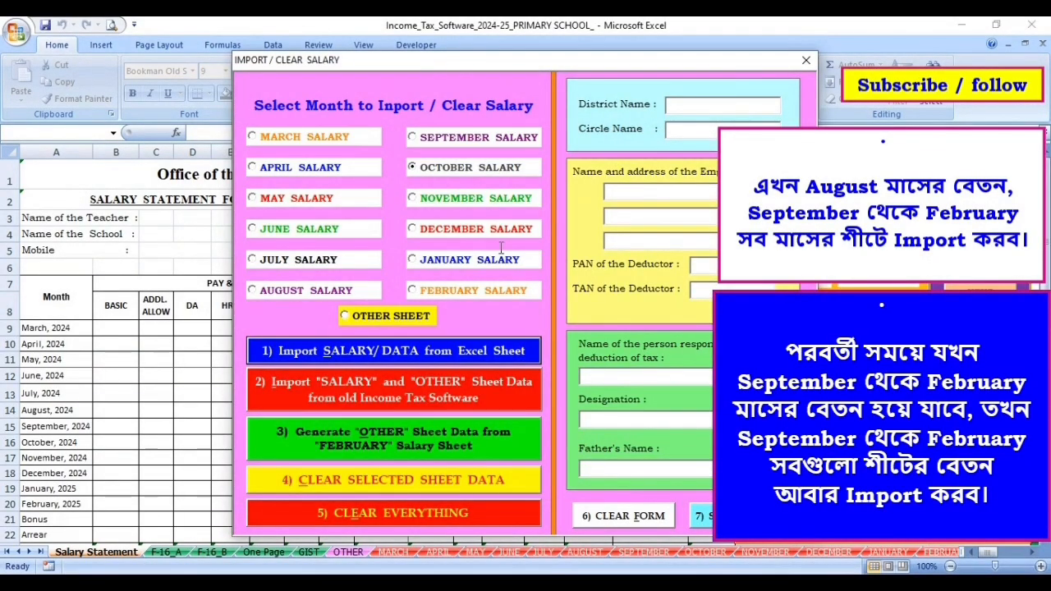
Step: Import the AUGUST Excel file from the Downloads folder as the November salary data
{"action": "left_click", "coordinate": [498, 200]}
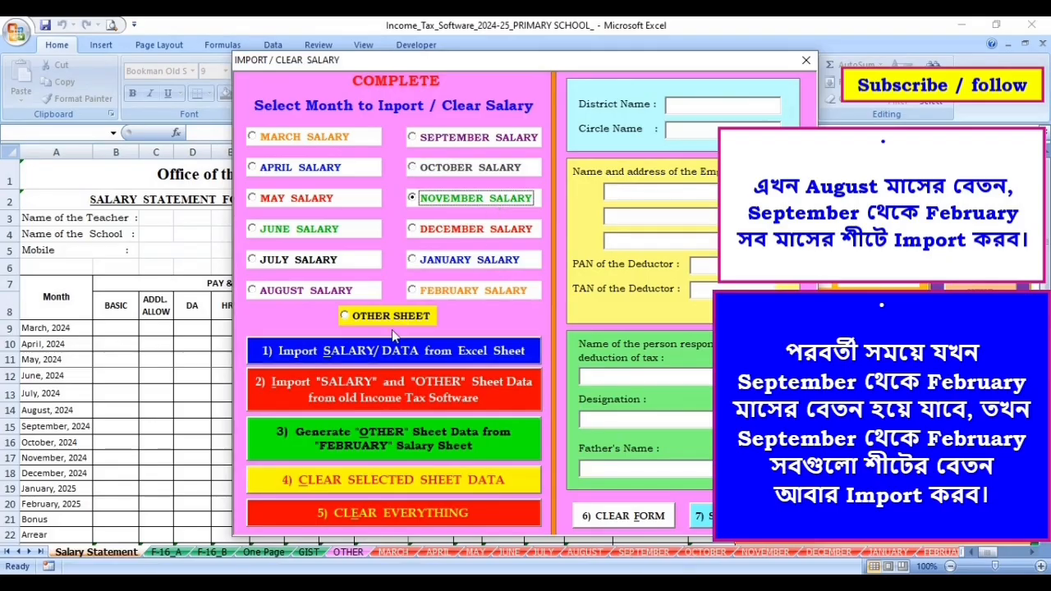
{"action": "left_click", "coordinate": [386, 361]}
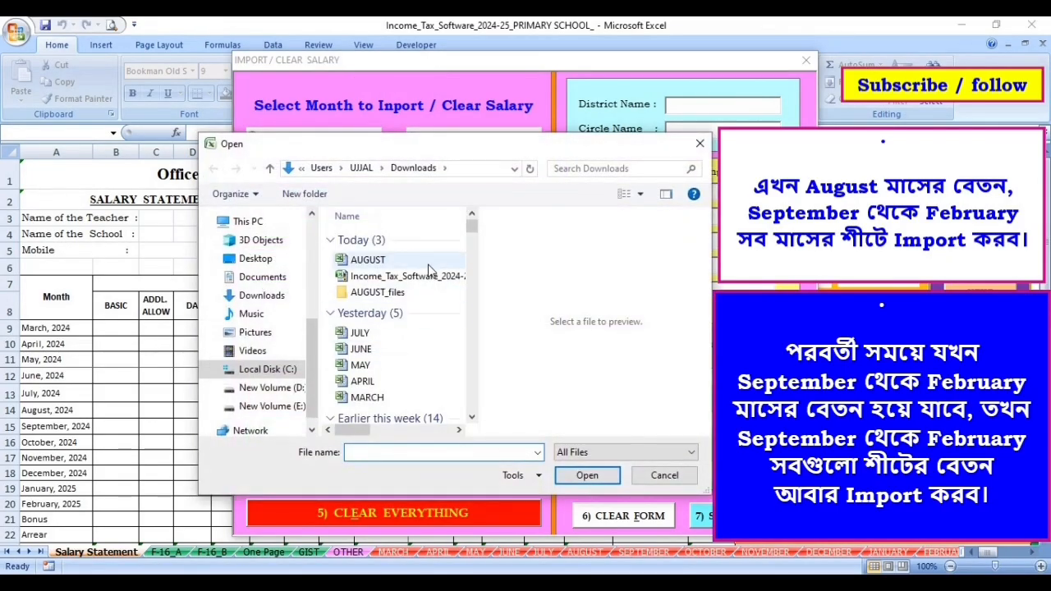
{"action": "left_click", "coordinate": [427, 262]}
{"action": "left_click", "coordinate": [586, 476]}
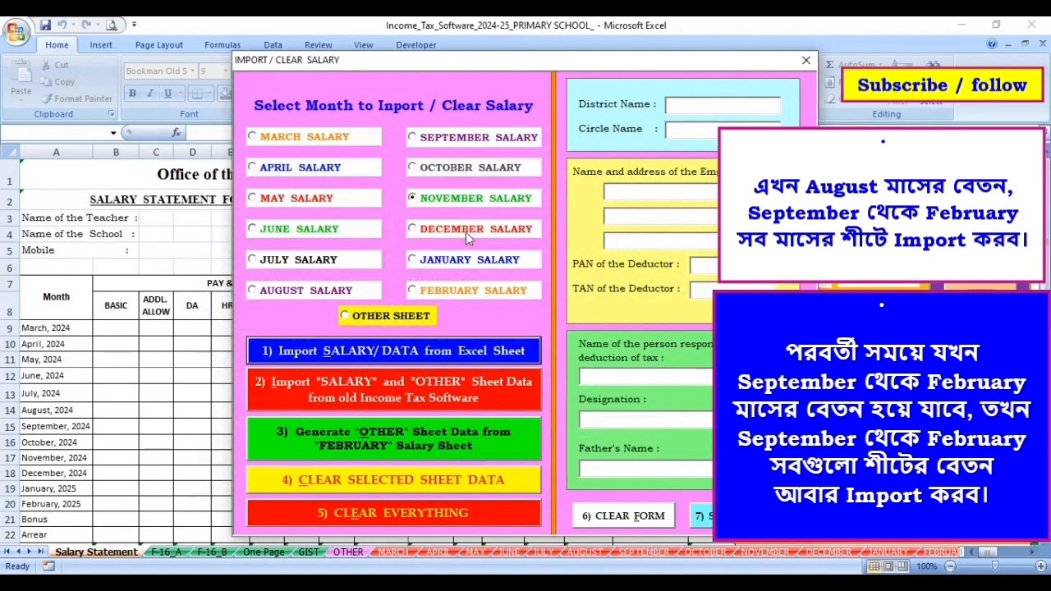
Step: Import the AUGUST Excel file from the Downloads folder as the December salary data
{"action": "left_click", "coordinate": [468, 233]}
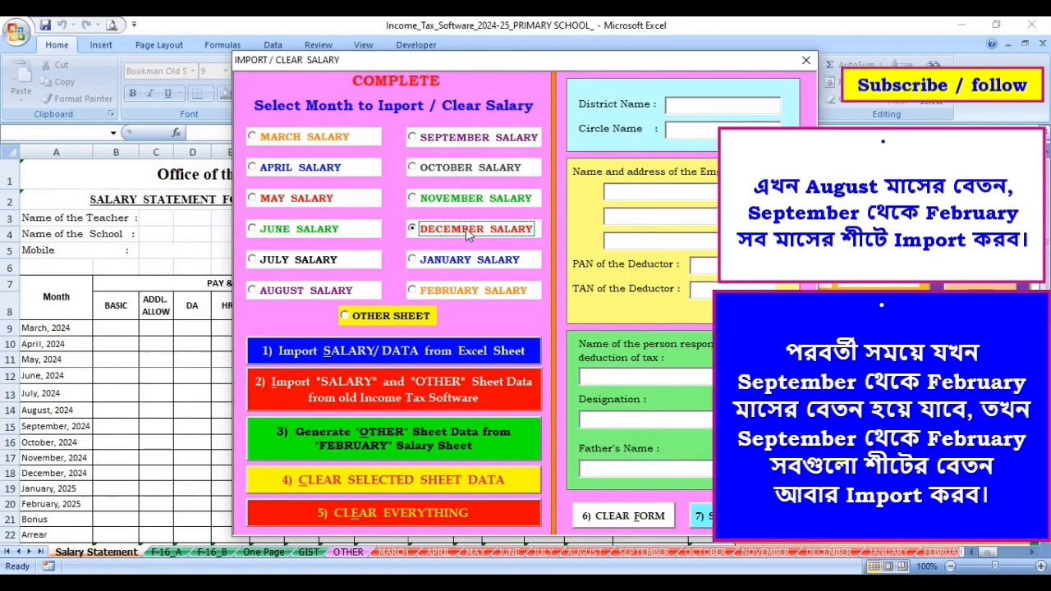
{"action": "left_click", "coordinate": [434, 357]}
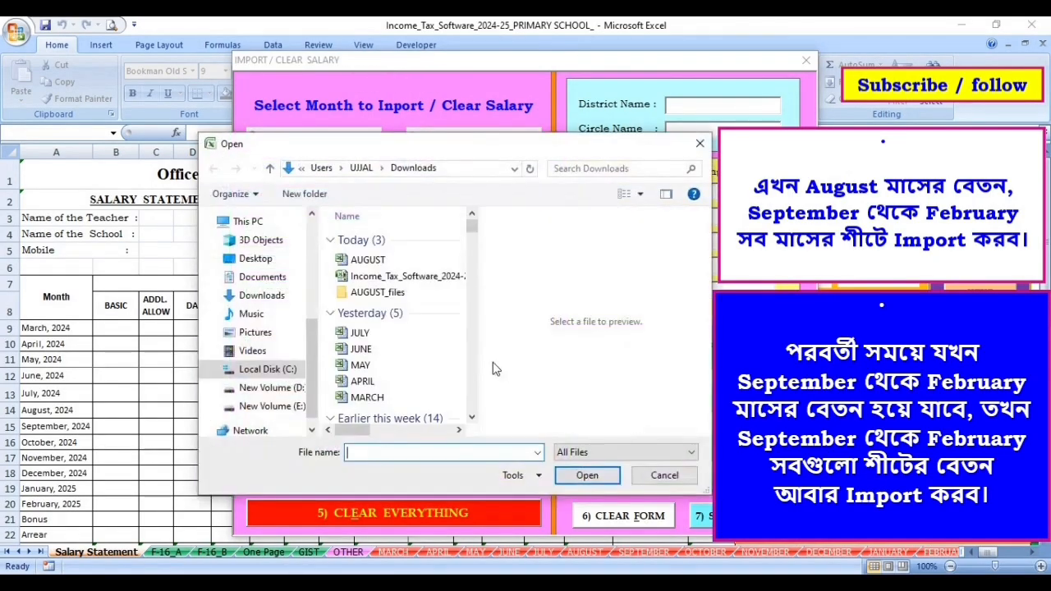
{"action": "left_click", "coordinate": [390, 260]}
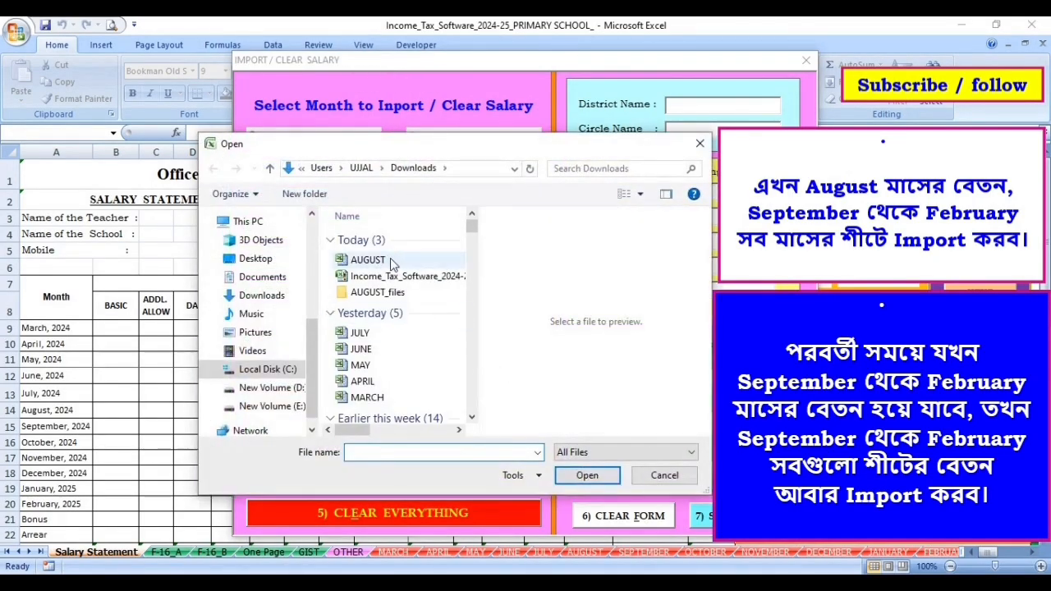
{"action": "left_click", "coordinate": [587, 477]}
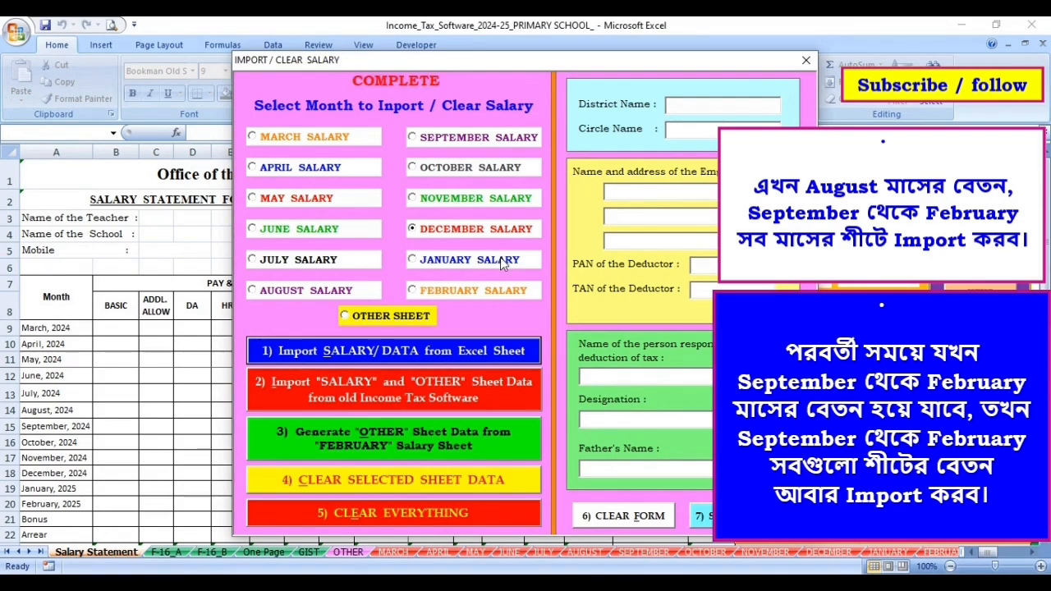
Step: Import the AUGUST Excel file from the Downloads folder as the January salary data
{"action": "left_click", "coordinate": [503, 259]}
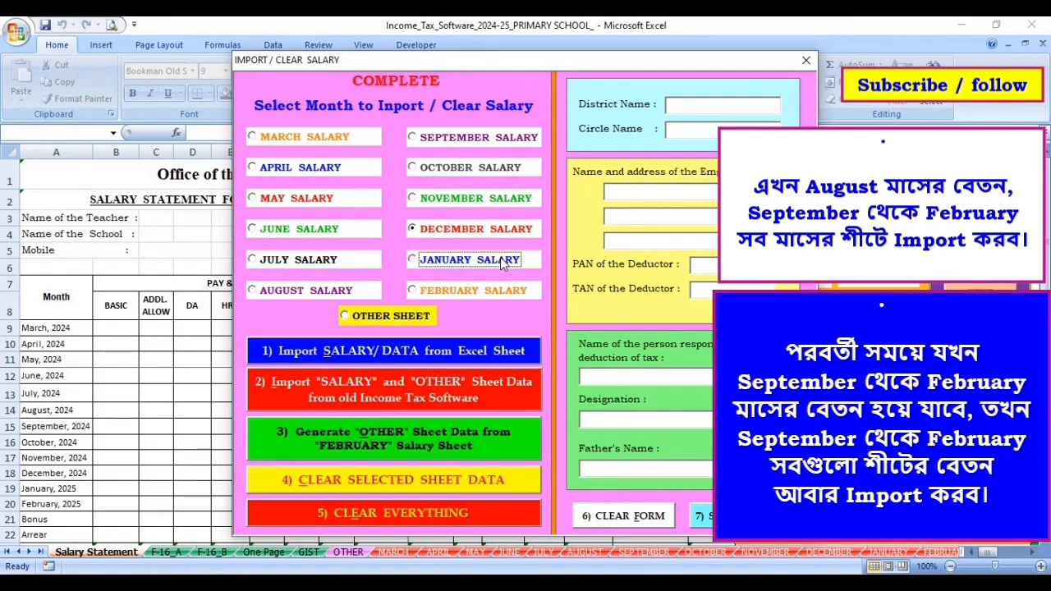
{"action": "left_click", "coordinate": [440, 354]}
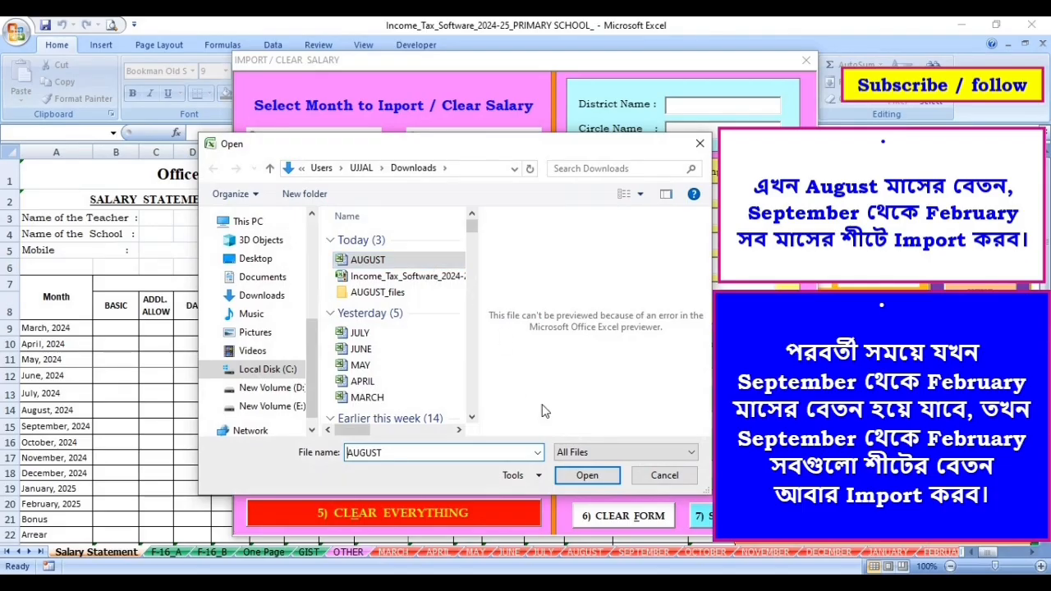
{"action": "left_click", "coordinate": [586, 475]}
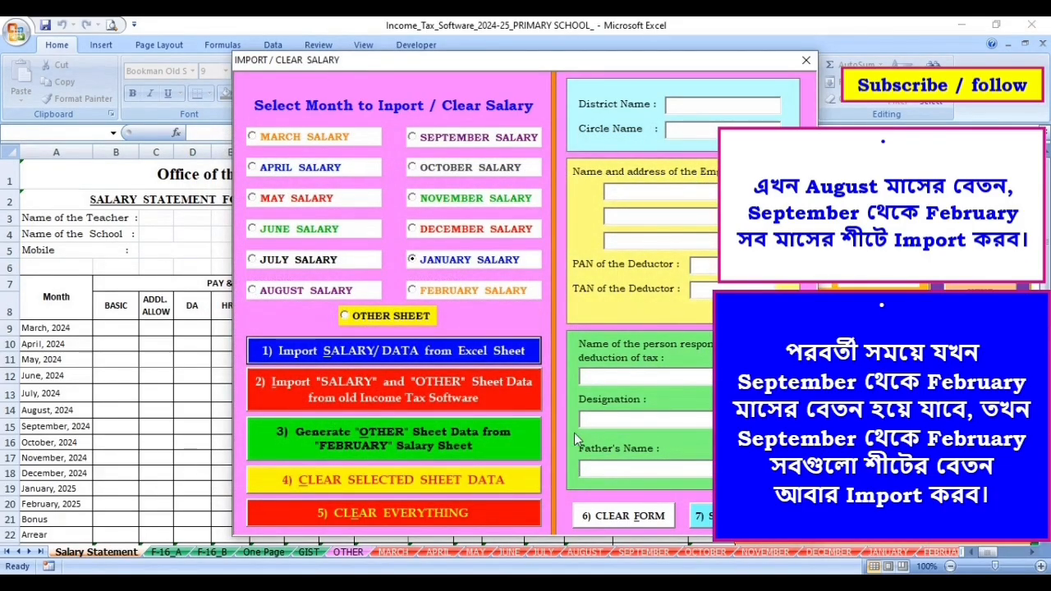
Step: Import the AUGUST Excel file from the Downloads folder as the February salary data and close the import form
{"action": "left_click", "coordinate": [479, 292]}
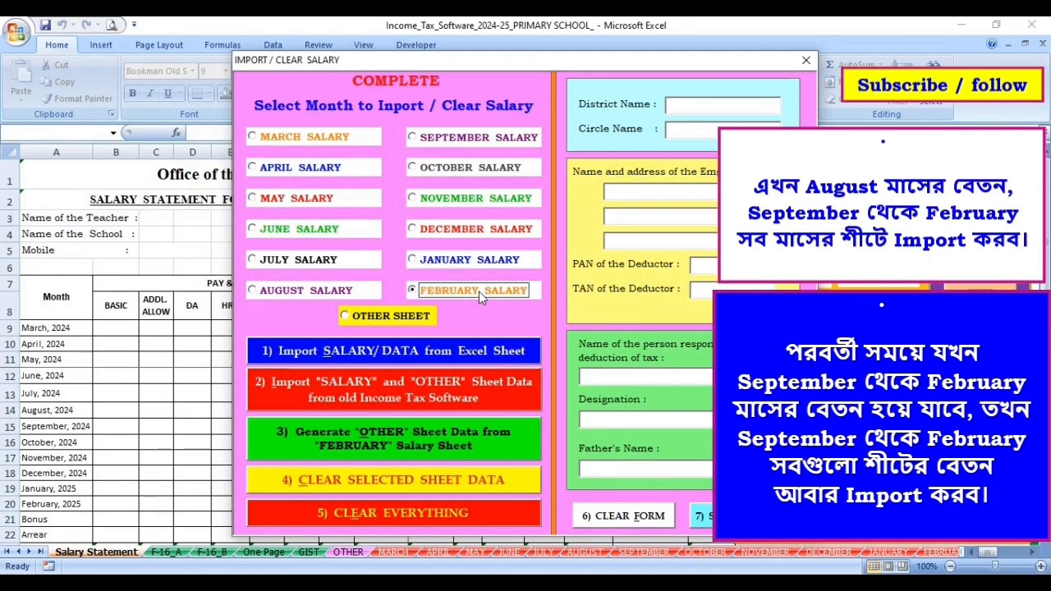
{"action": "left_click", "coordinate": [395, 352]}
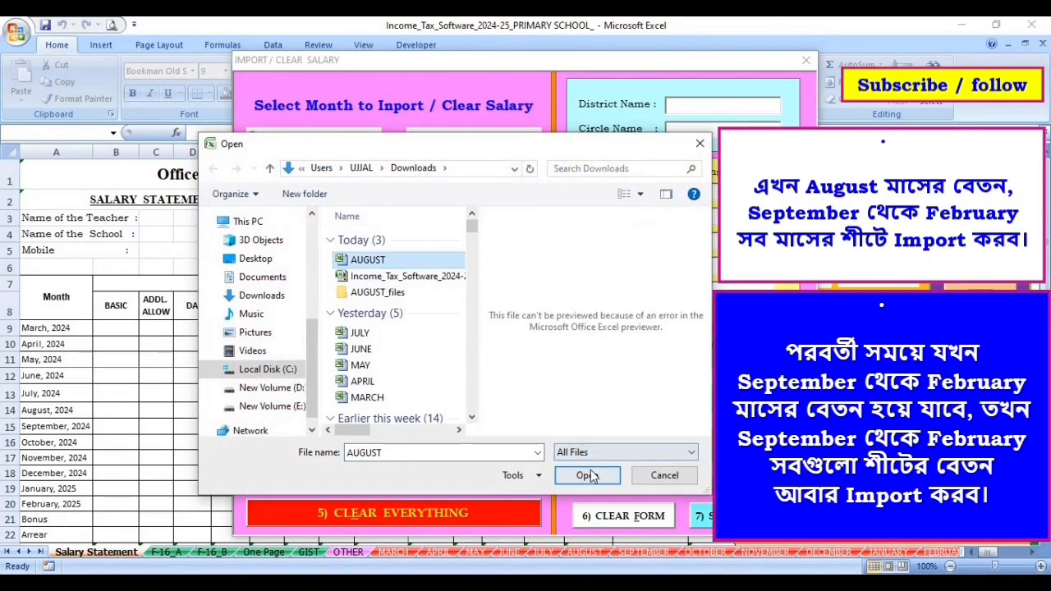
{"action": "left_click", "coordinate": [589, 477]}
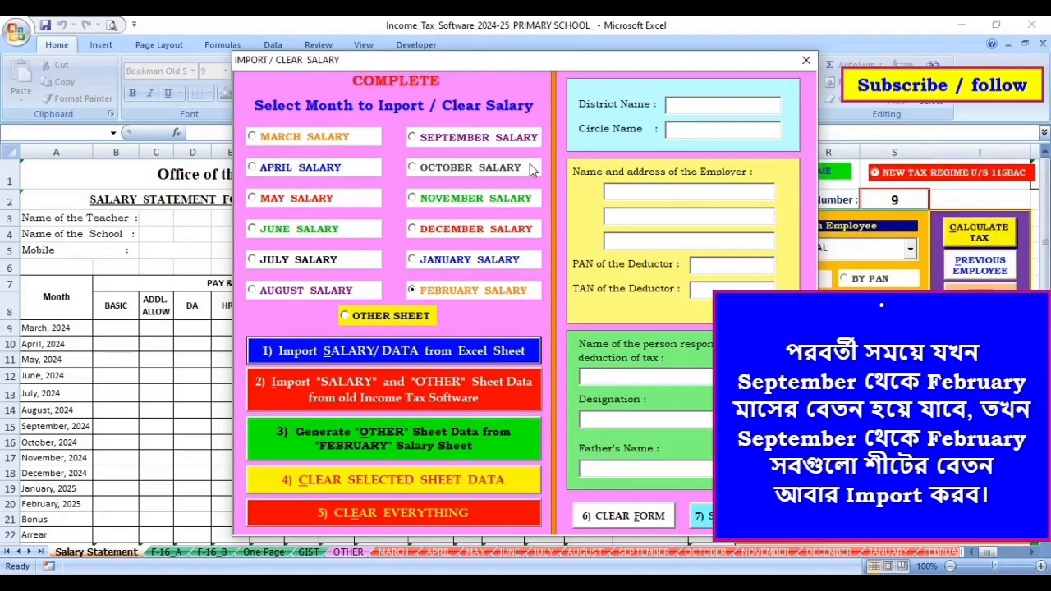
{"action": "left_click", "coordinate": [807, 60]}
Step: Look through the monthly sheets from MARCH to FEBRUARY for imported salary rows and return to the Salary Statement sheet
{"action": "left_click", "coordinate": [409, 555]}
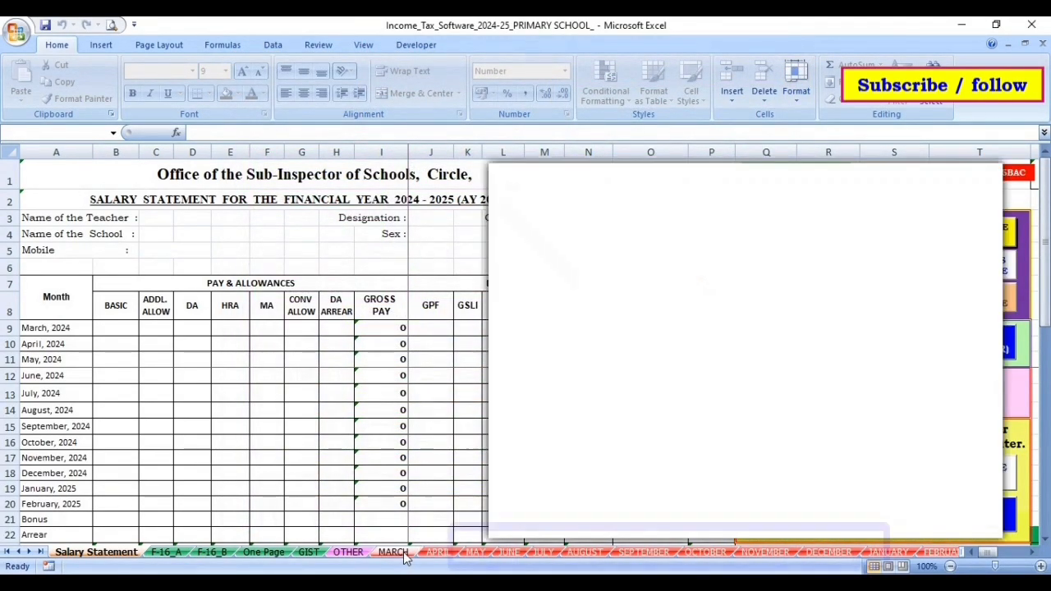
{"action": "left_click", "coordinate": [437, 553]}
{"action": "left_click", "coordinate": [476, 553]}
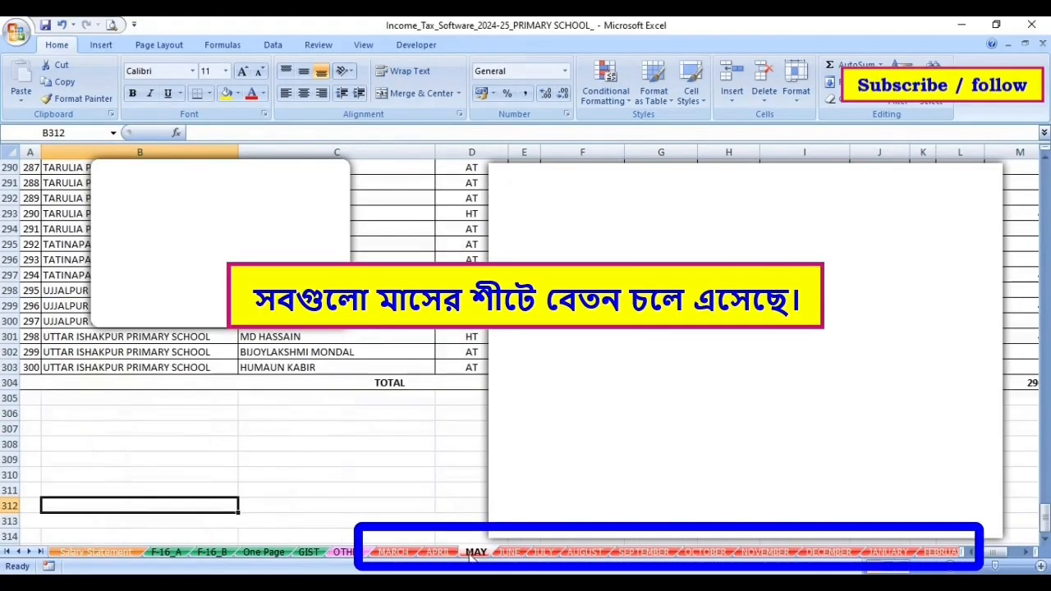
{"action": "scroll", "coordinate": [1024, 507], "scroll_direction": "up", "scroll_amount": 6}
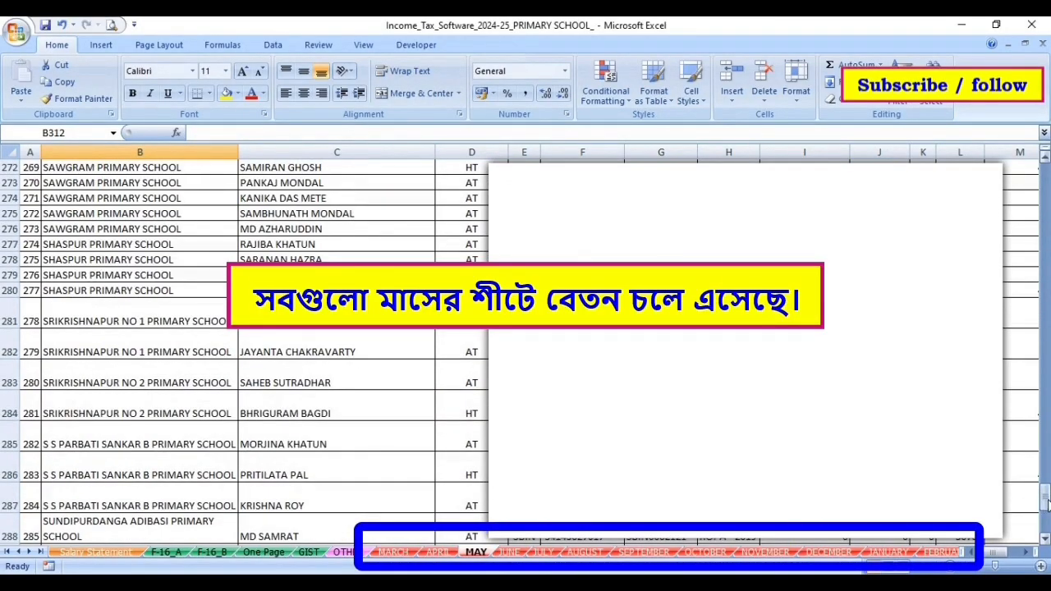
{"action": "left_click_drag", "start_coordinate": [1045, 497], "coordinate": [1045, 169]}
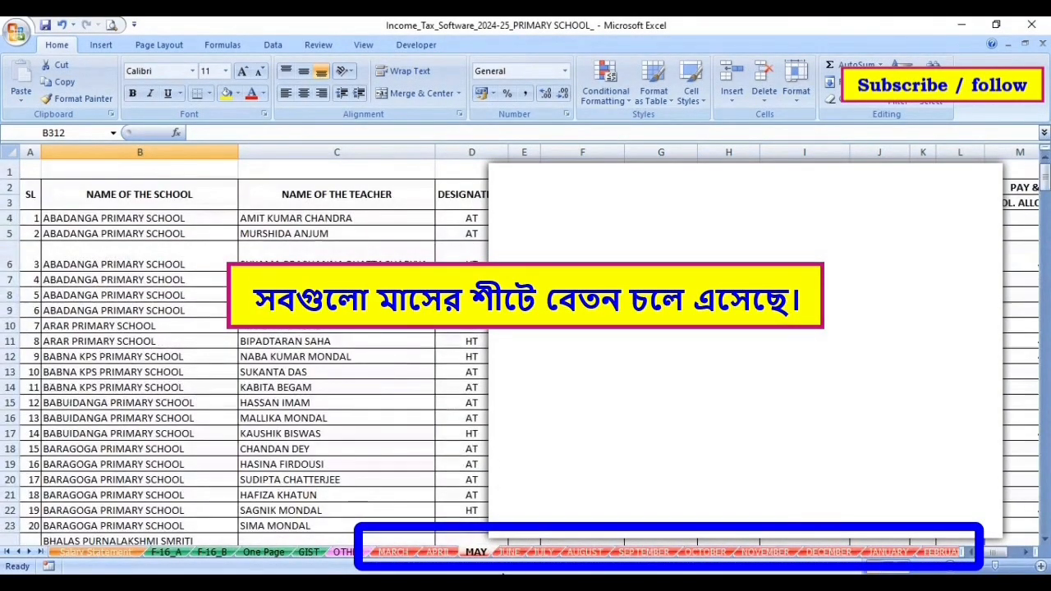
{"action": "left_click", "coordinate": [510, 553]}
{"action": "left_click", "coordinate": [544, 553]}
{"action": "left_click", "coordinate": [585, 553]}
{"action": "left_click", "coordinate": [625, 555]}
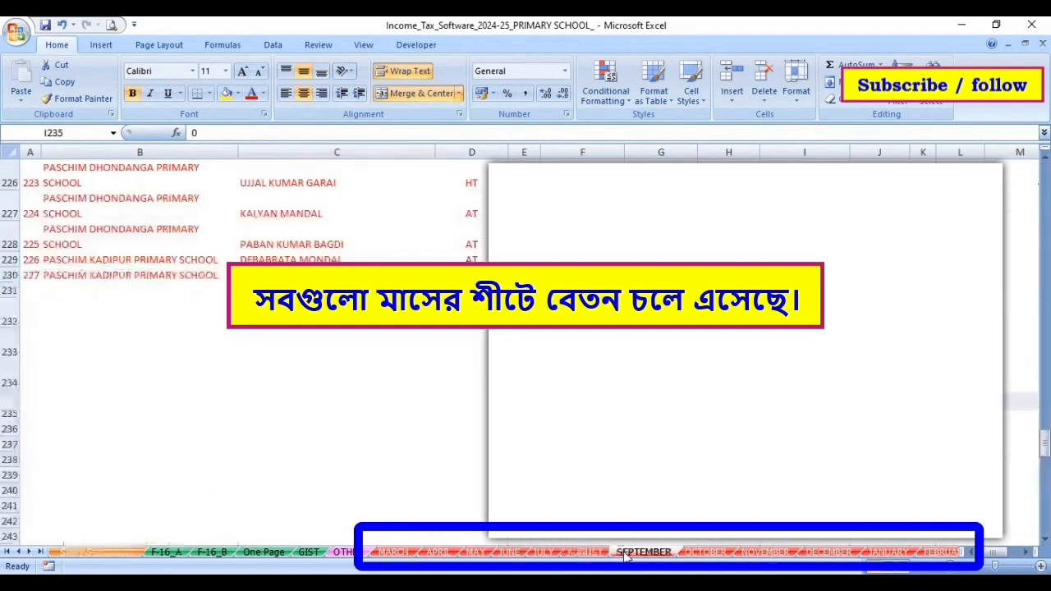
{"action": "left_click", "coordinate": [706, 553]}
{"action": "left_click", "coordinate": [765, 553]}
{"action": "left_click", "coordinate": [828, 553]}
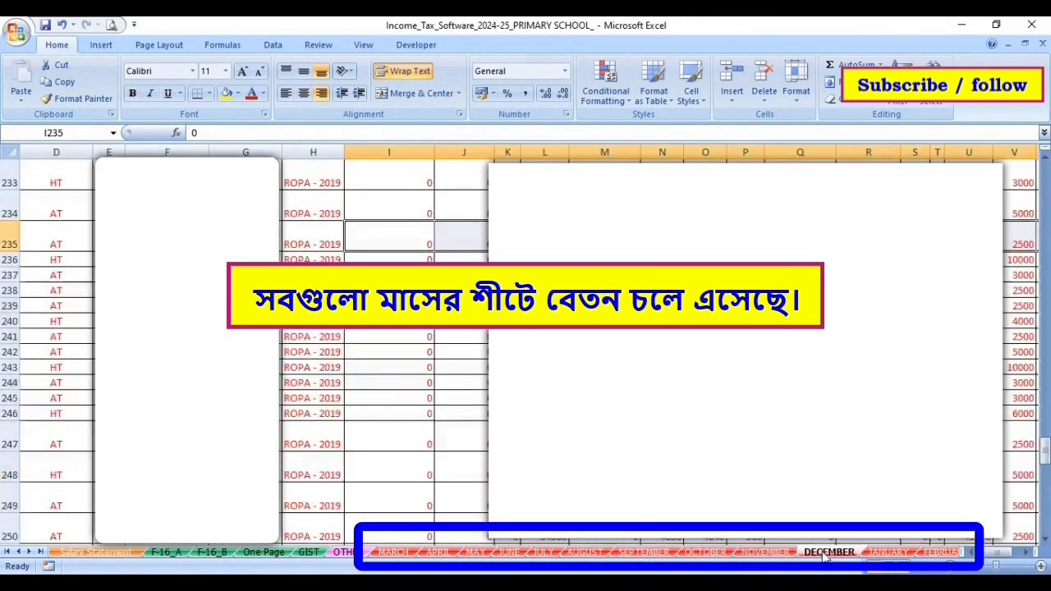
{"action": "left_click", "coordinate": [889, 553]}
{"action": "left_click", "coordinate": [939, 553]}
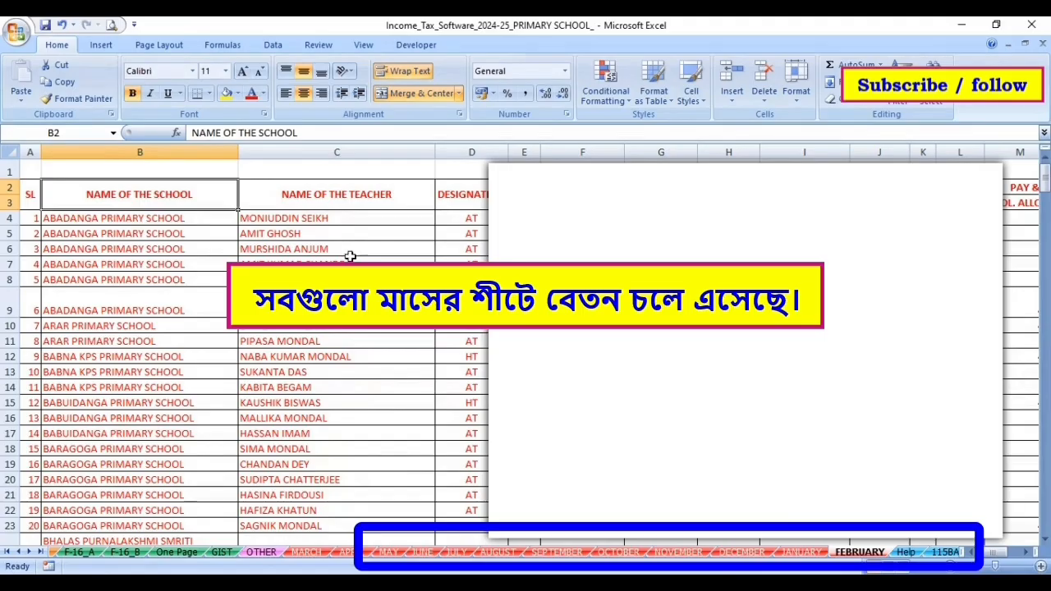
{"action": "left_click", "coordinate": [7, 552]}
{"action": "left_click", "coordinate": [94, 552]}
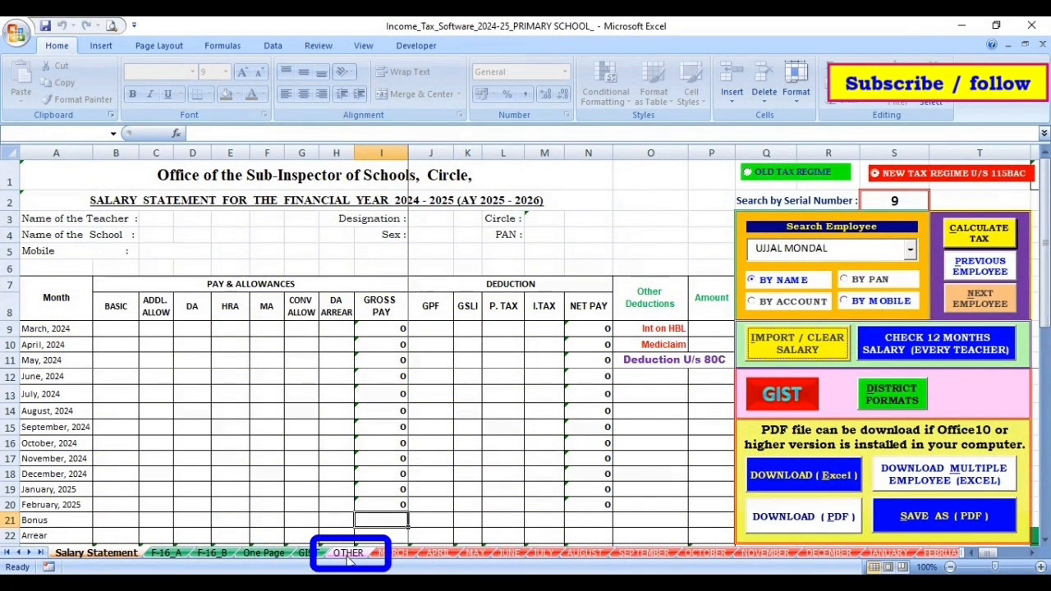
Step: Inspect the OTHER sheet's teacher rows, generate its data from the FEBRUARY salary sheet and close the import form
{"action": "left_click", "coordinate": [349, 557]}
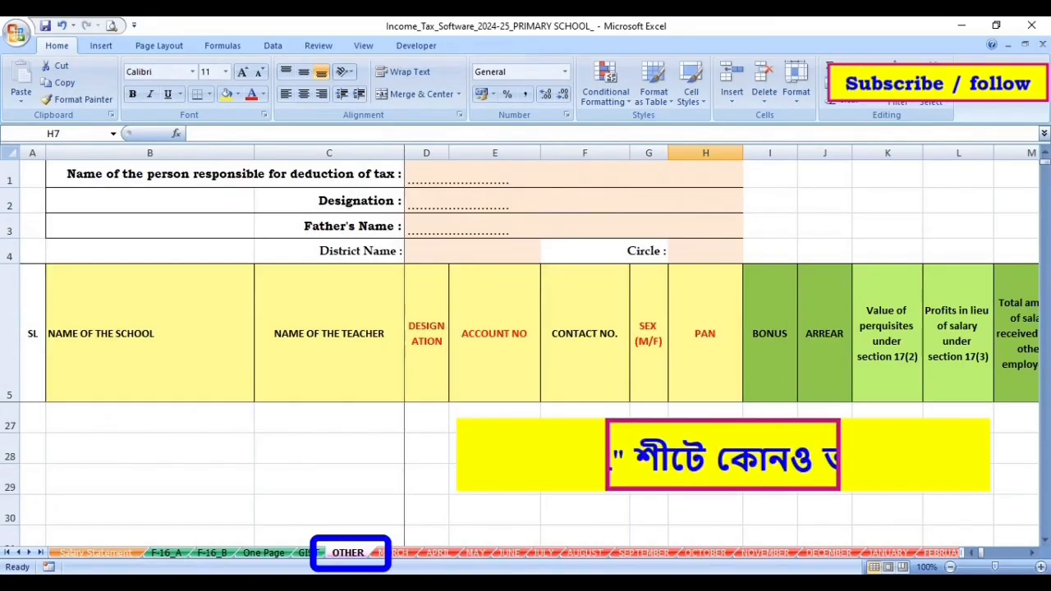
{"action": "scroll", "coordinate": [1029, 521], "scroll_direction": "down", "scroll_amount": 5}
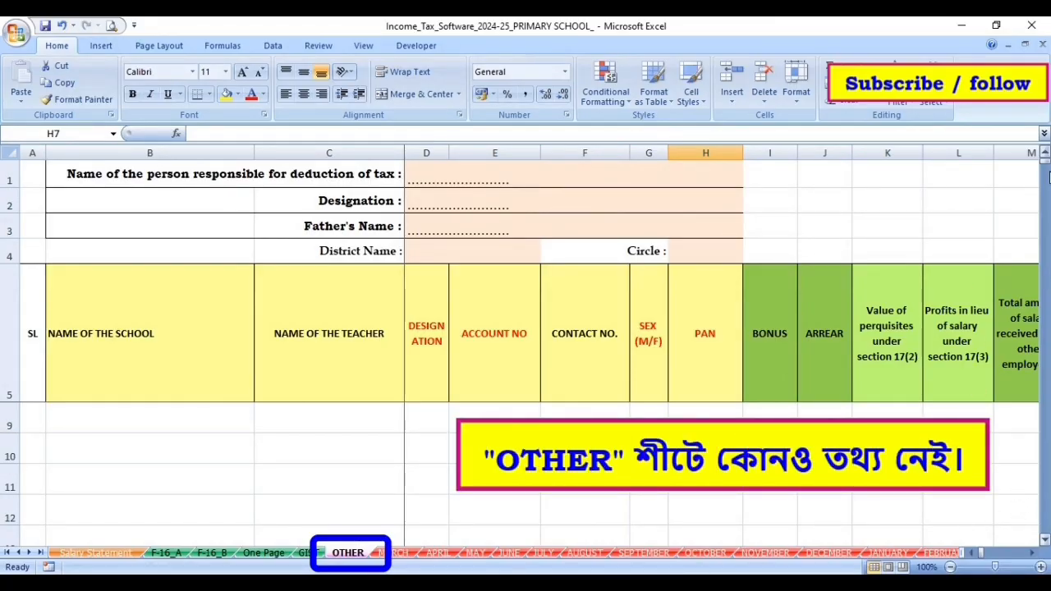
{"action": "mouse_move", "coordinate": [1048, 177]}
{"action": "left_mouse_down"}
{"action": "mouse_move", "coordinate": [1045, 287]}
{"action": "mouse_move", "coordinate": [1046, 164]}
{"action": "left_mouse_up"}
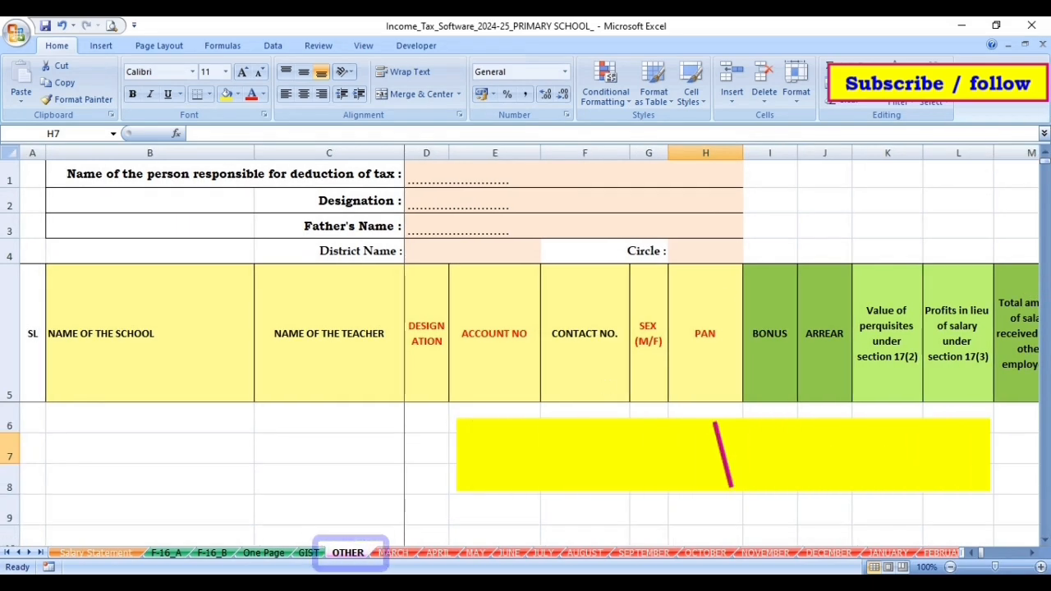
{"action": "left_click", "coordinate": [102, 556]}
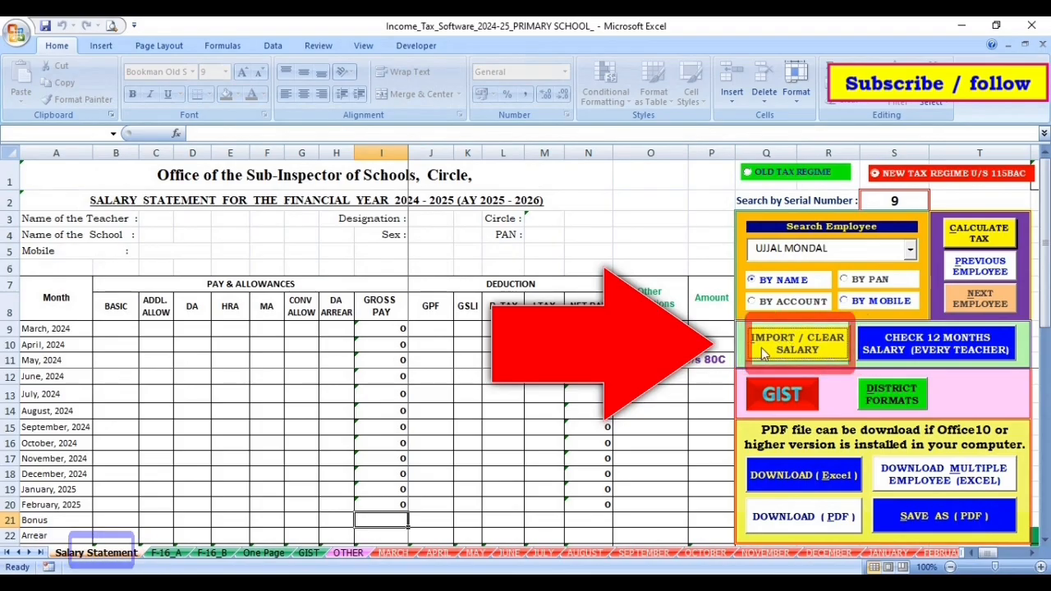
{"action": "left_click", "coordinate": [806, 346]}
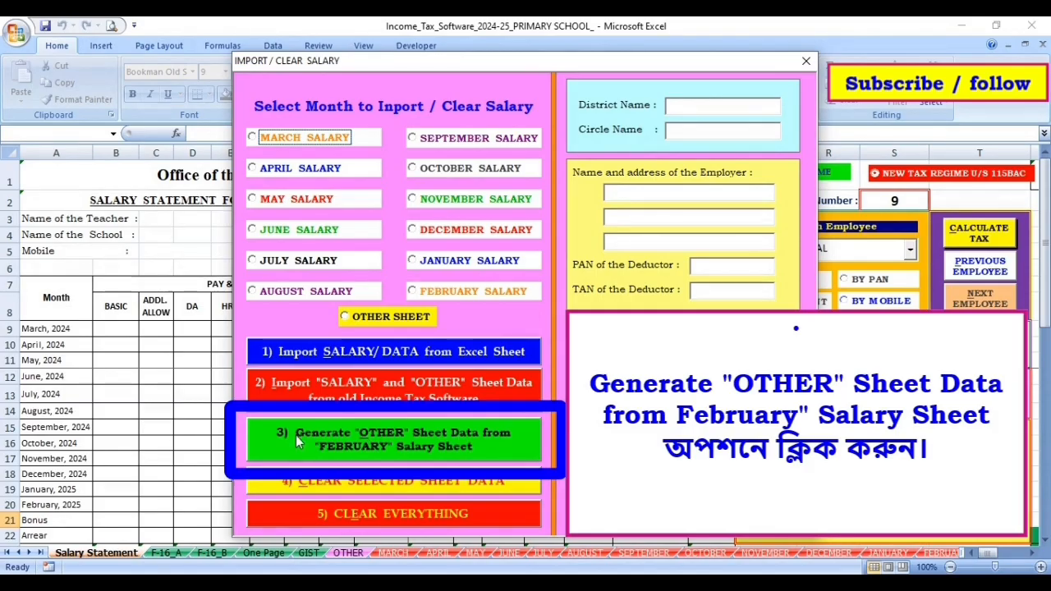
{"action": "left_click", "coordinate": [408, 444]}
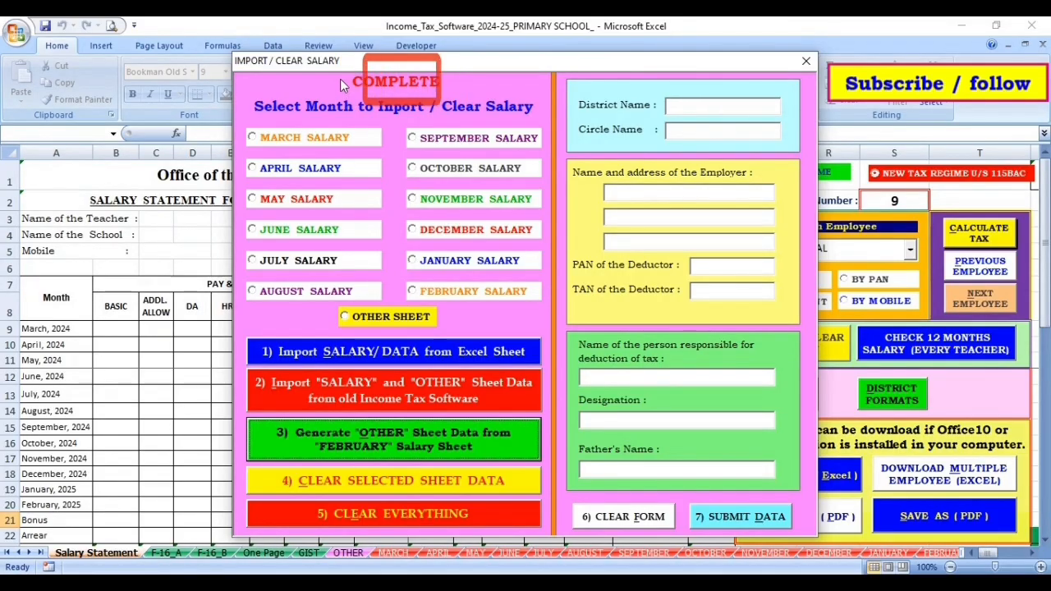
{"action": "left_click", "coordinate": [807, 61]}
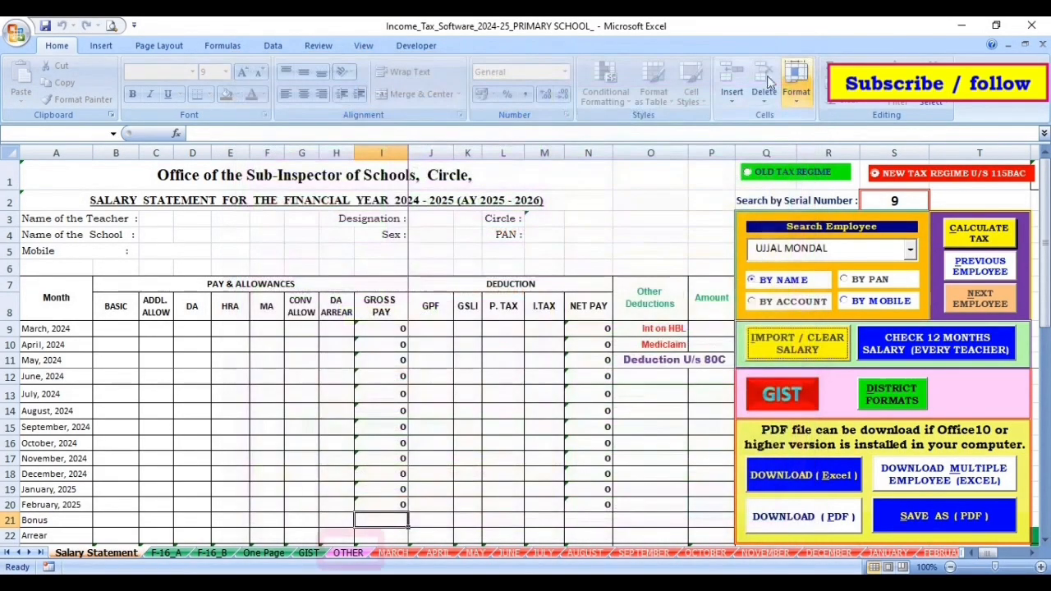
Step: Examine the generated school, teacher and designation rows on the OTHER sheet
{"action": "left_click", "coordinate": [347, 557]}
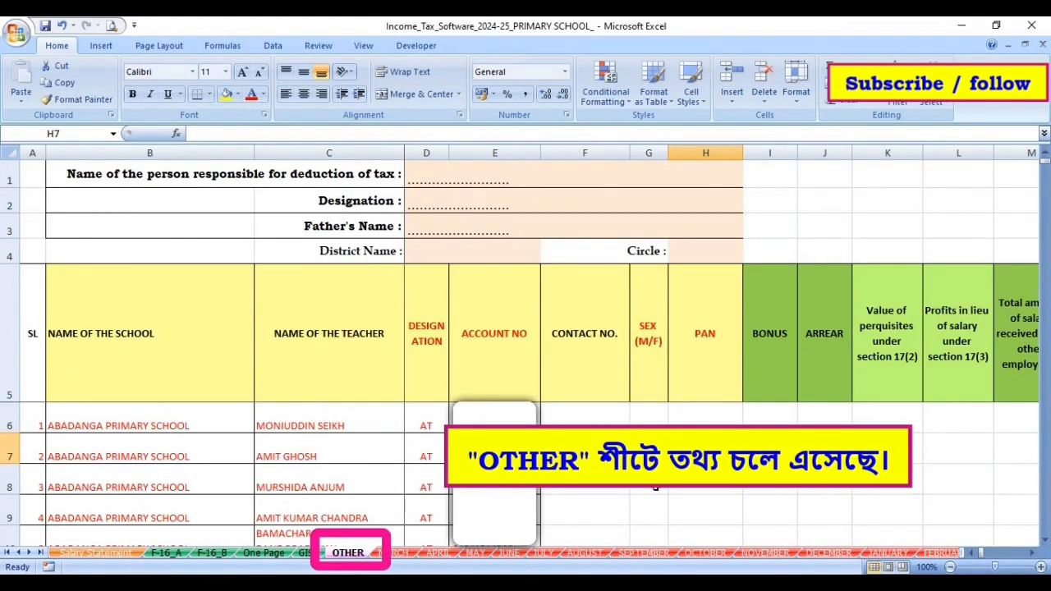
{"action": "scroll", "coordinate": [655, 487], "scroll_direction": "down", "scroll_amount": 20}
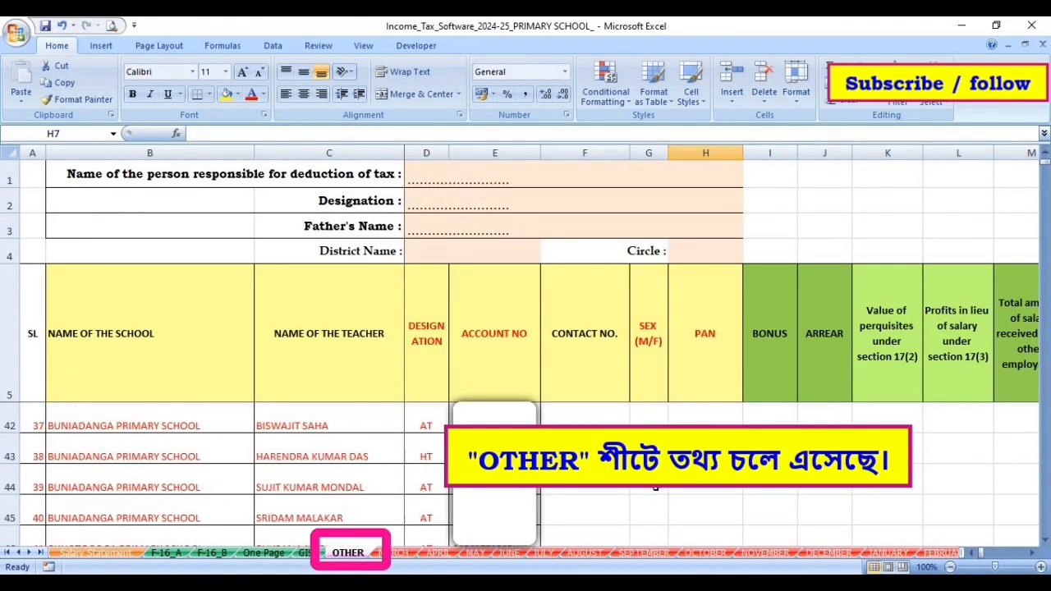
{"action": "scroll", "coordinate": [656, 487], "scroll_direction": "up", "scroll_amount": 13}
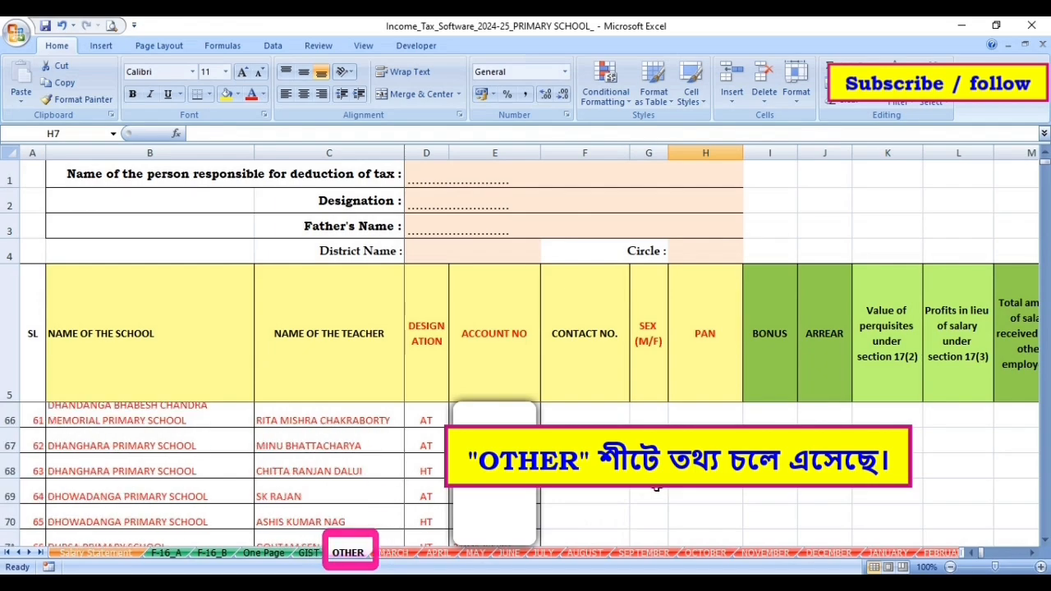
{"action": "scroll", "coordinate": [655, 487], "scroll_direction": "up", "scroll_amount": 9}
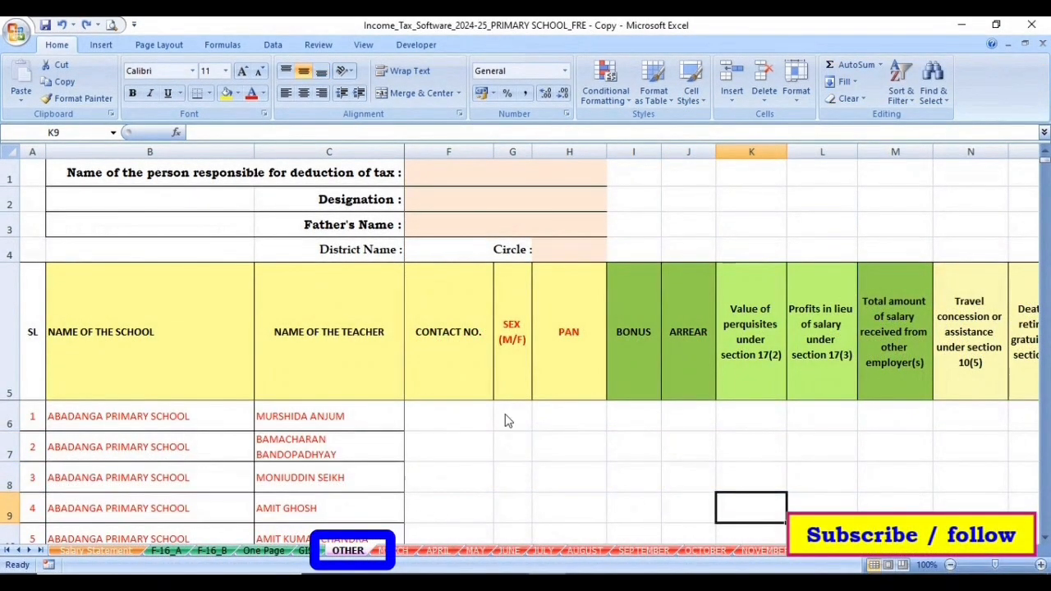
Step: Enter F as the sex of the first teacher in cell G6 of the OTHER sheet
{"action": "left_click", "coordinate": [505, 418]}
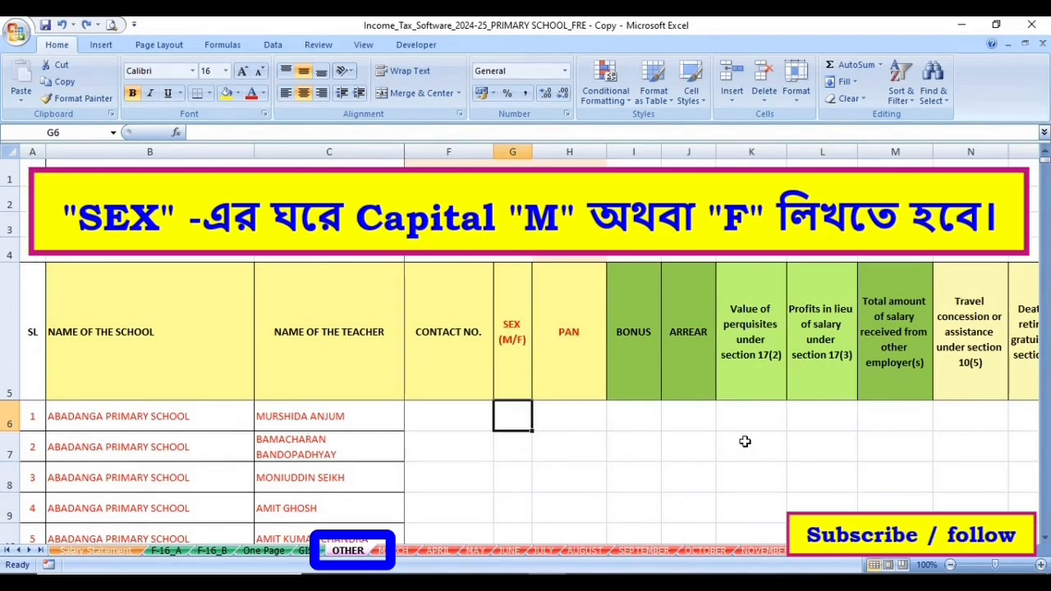
{"action": "type", "text": "F"}
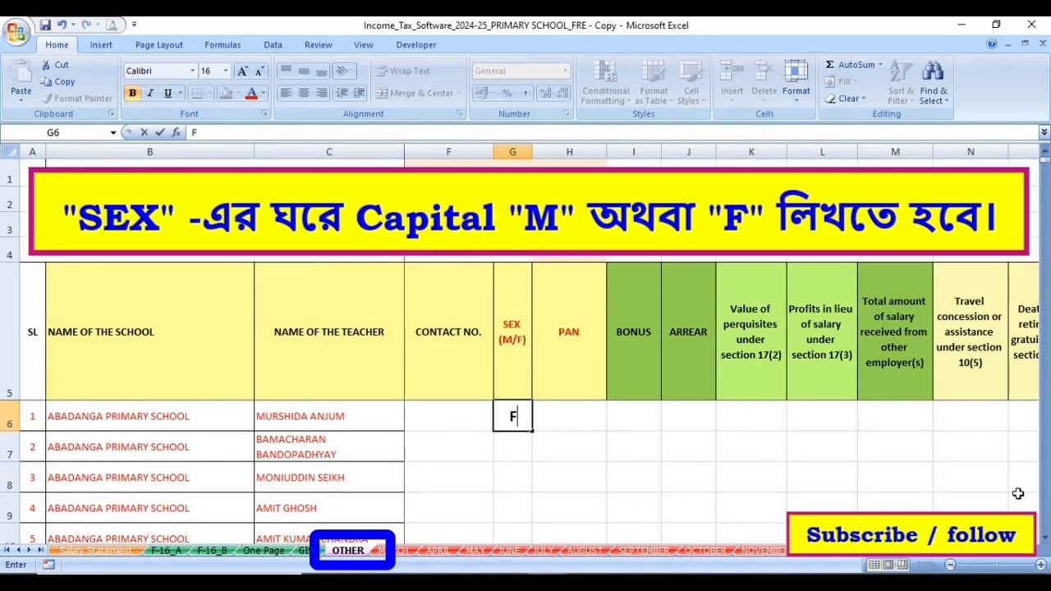
{"action": "key", "text": "Return"}
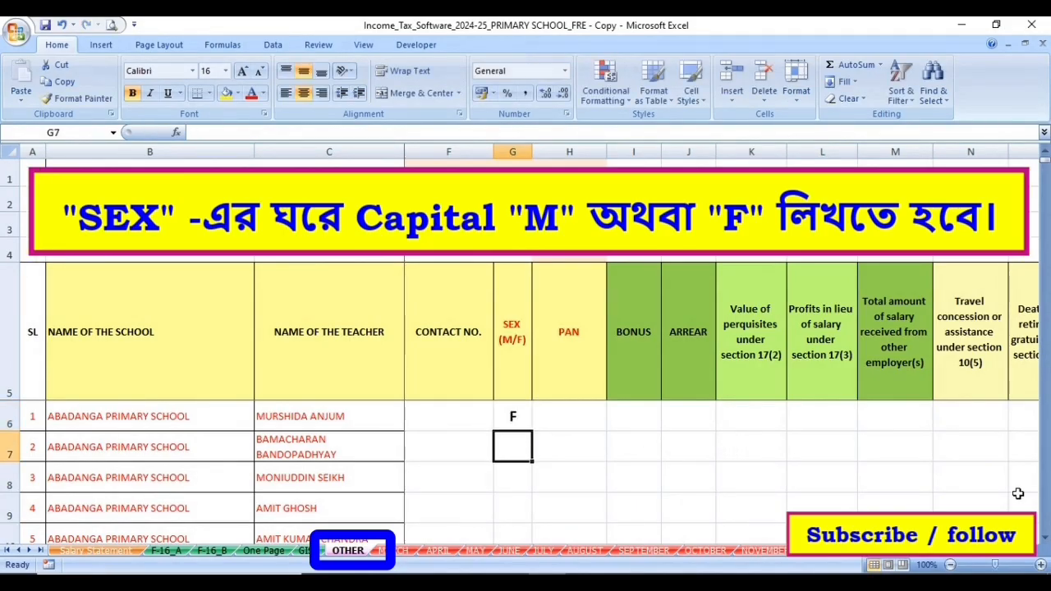
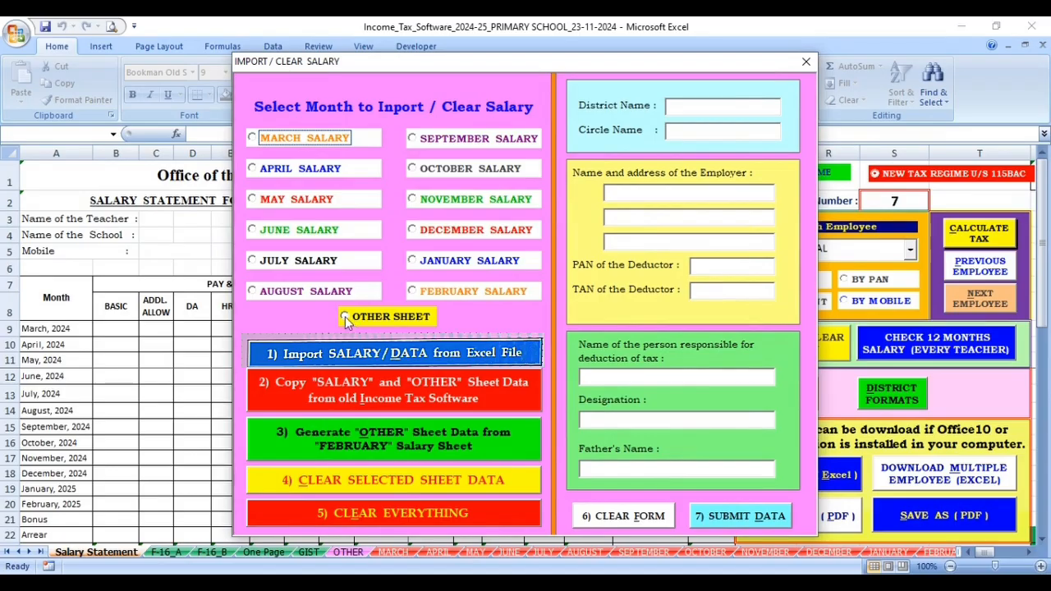
Step: Import the OTHER sheet data from the Income_Tax_Software_2024-25 Excel file in the Downloads folder and close the import form
{"action": "left_click", "coordinate": [346, 318]}
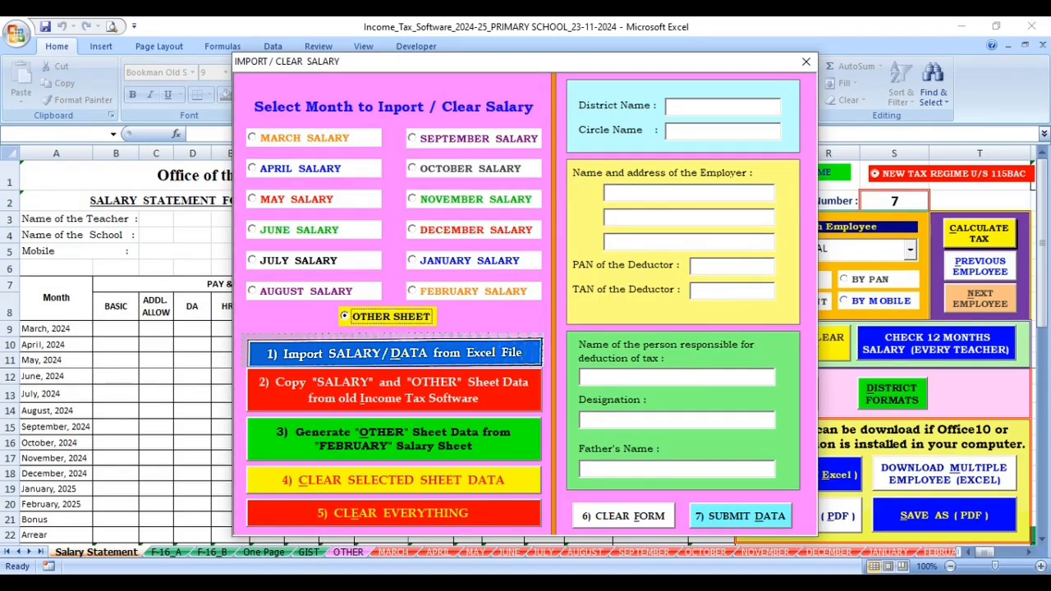
{"action": "left_click", "coordinate": [394, 352]}
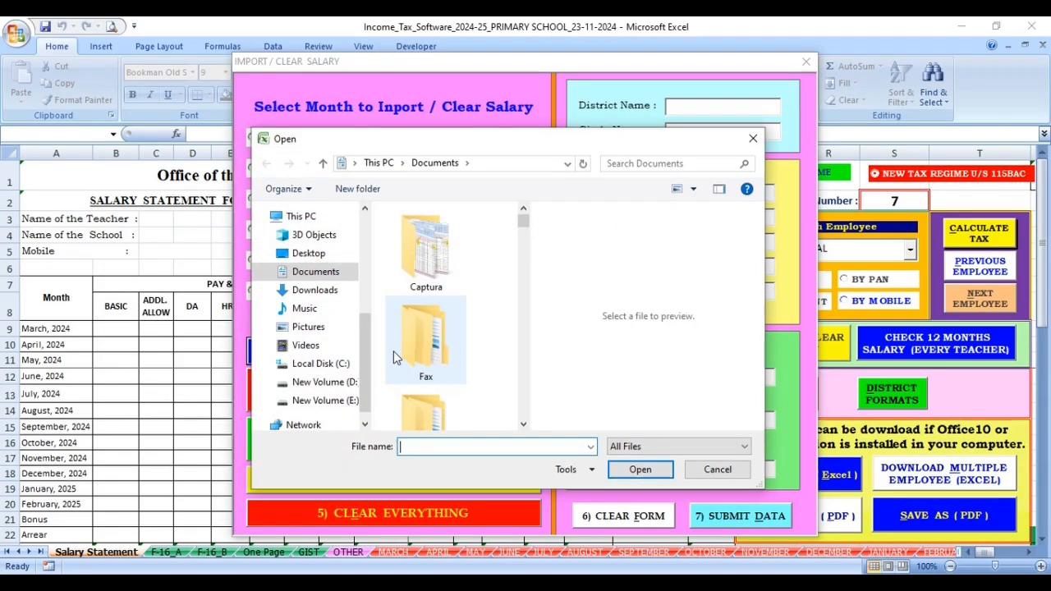
{"action": "left_click", "coordinate": [329, 290]}
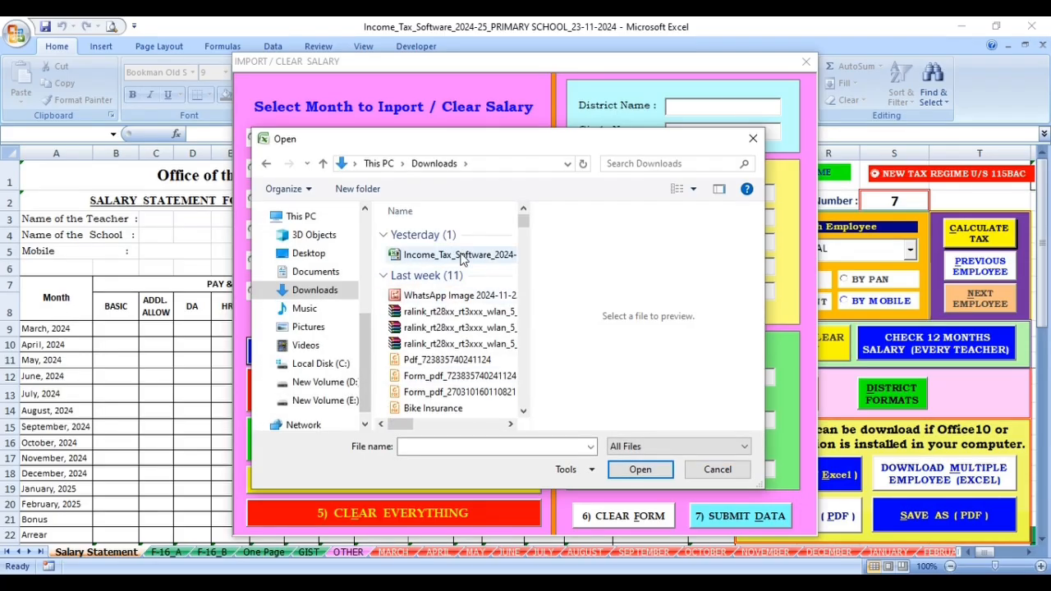
{"action": "left_click", "coordinate": [463, 257]}
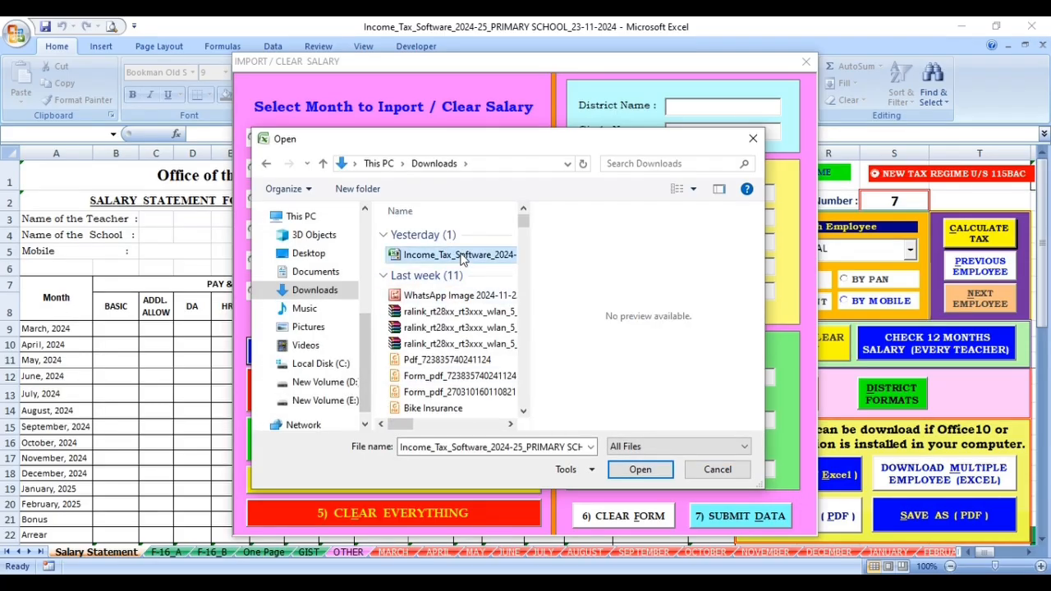
{"action": "left_click", "coordinate": [628, 475]}
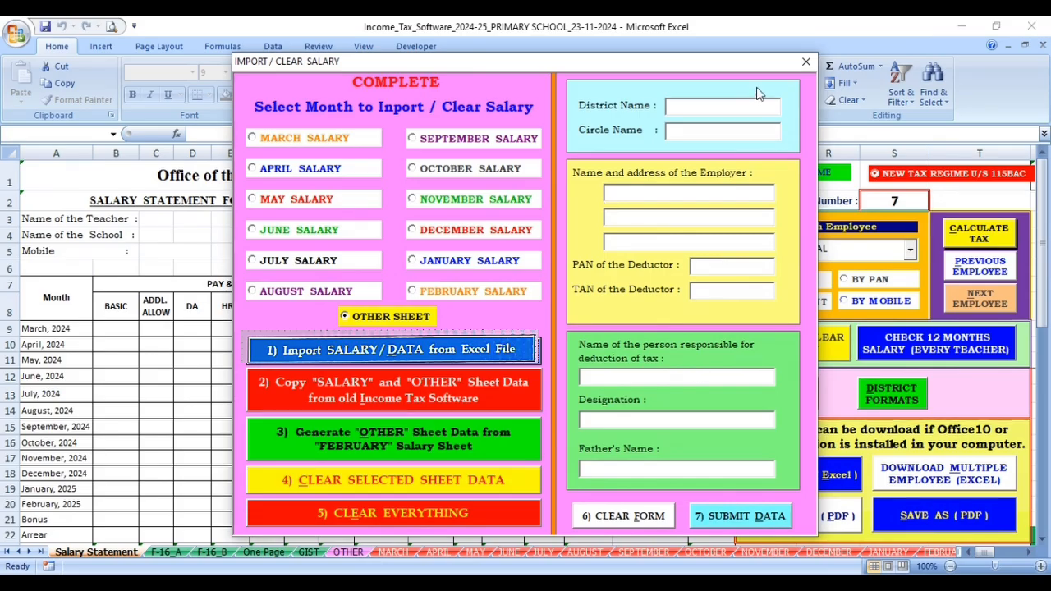
{"action": "left_click", "coordinate": [807, 62]}
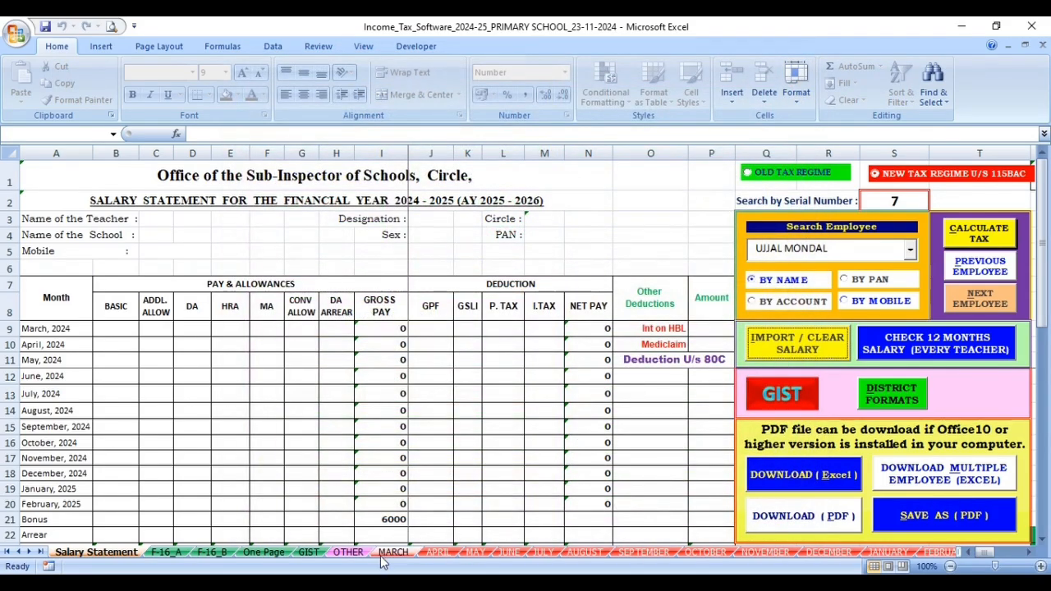
Step: Examine the imported designation, account, sex and bonus columns down the OTHER sheet's teacher rows
{"action": "left_click", "coordinate": [347, 552]}
{"action": "scroll", "coordinate": [565, 469], "scroll_direction": "down", "scroll_amount": 9}
{"action": "scroll", "coordinate": [565, 469], "scroll_direction": "down", "scroll_amount": 7}
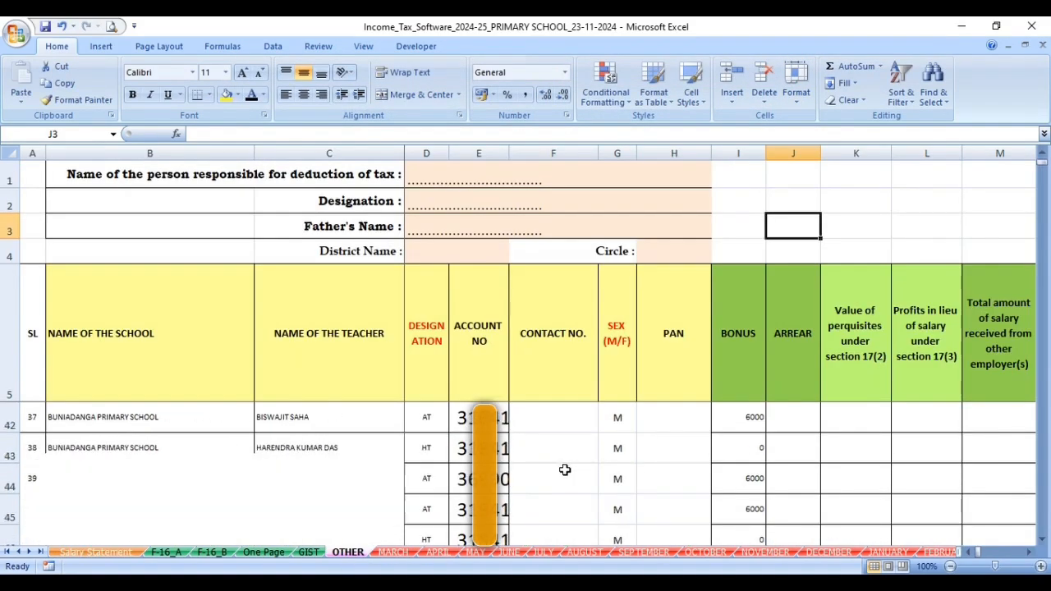
{"action": "scroll", "coordinate": [578, 466], "scroll_direction": "down", "scroll_amount": 15}
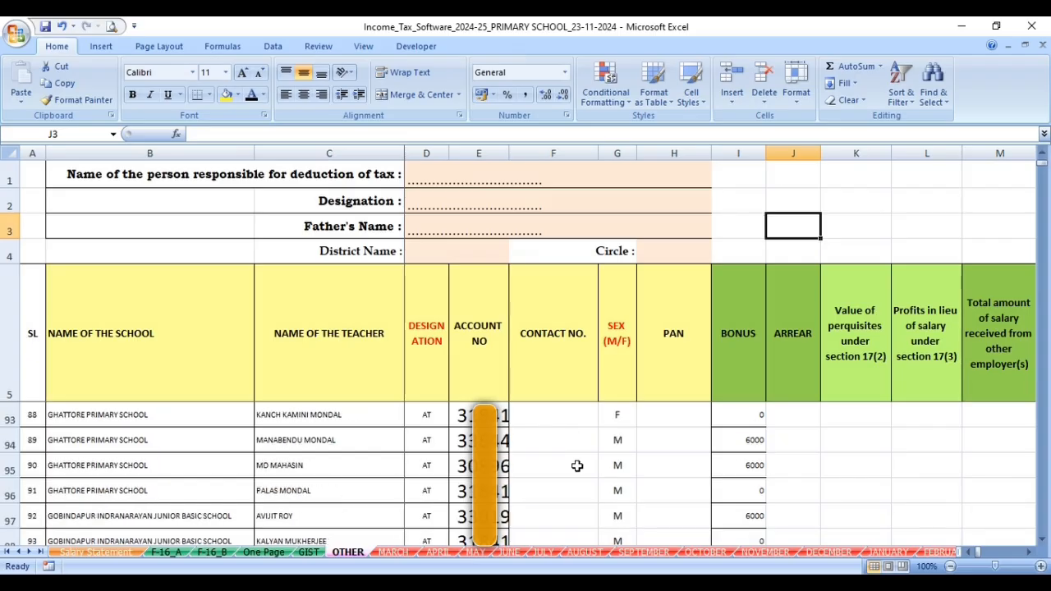
{"action": "scroll", "coordinate": [579, 465], "scroll_direction": "down", "scroll_amount": 5}
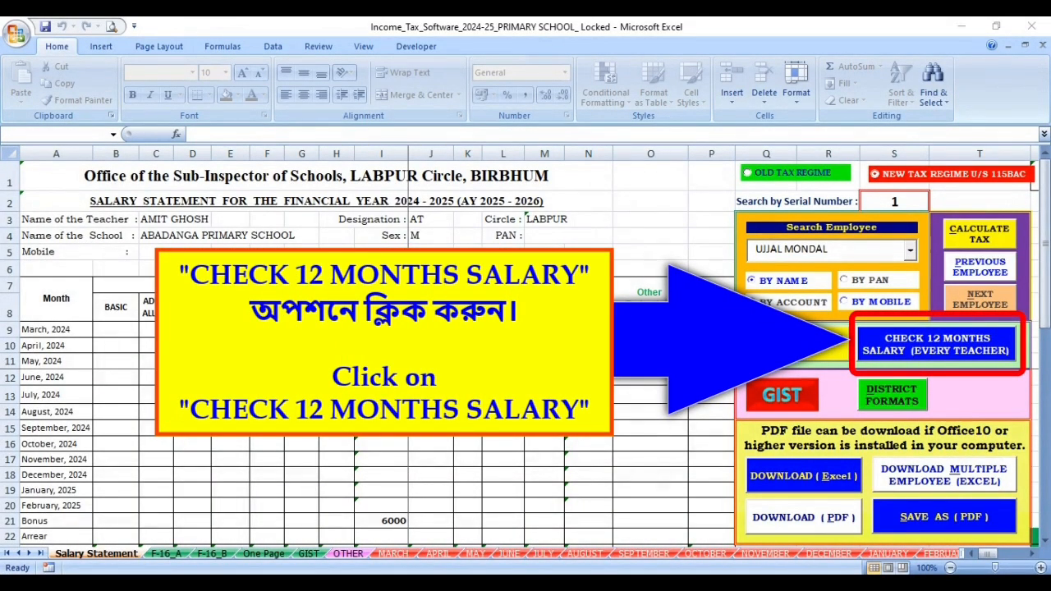
Step: Run the 12-month salary check for every teacher and request the salary details of the first employee in the resulting list
{"action": "left_click", "coordinate": [945, 352]}
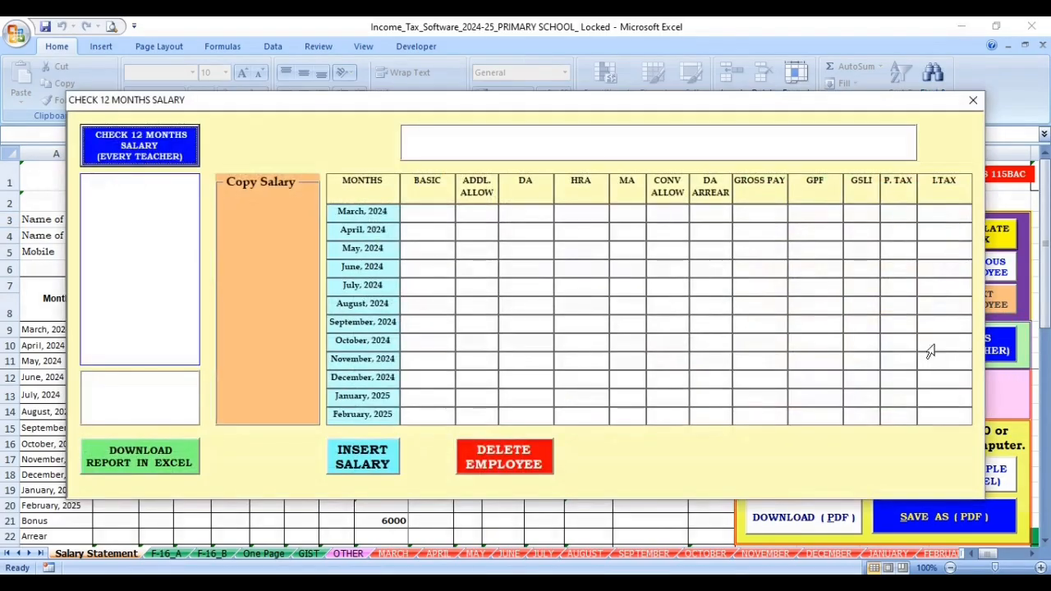
{"action": "left_click", "coordinate": [133, 151]}
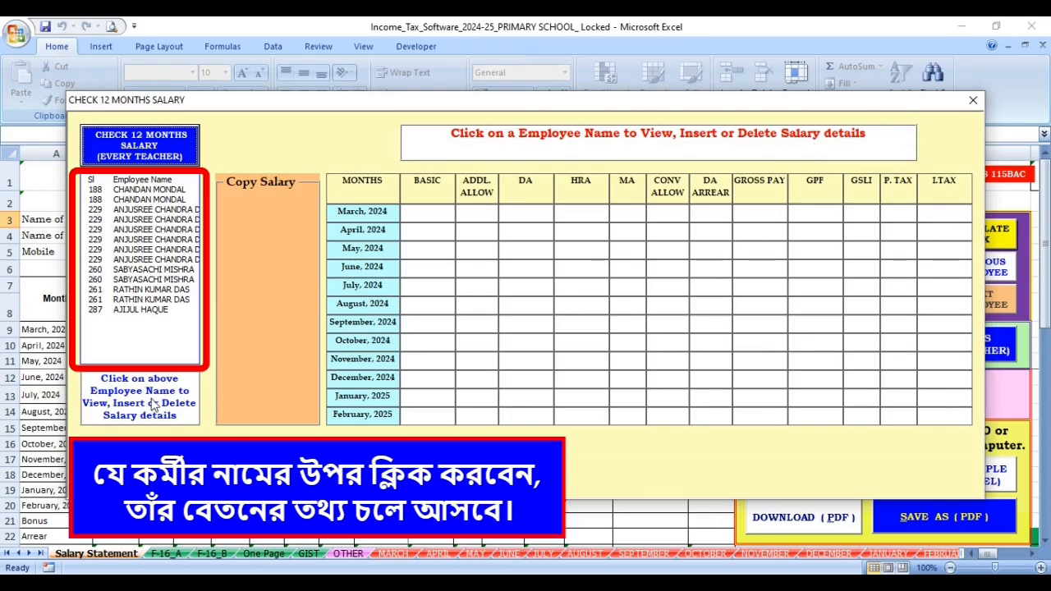
{"action": "left_click", "coordinate": [159, 191]}
{"action": "left_click", "coordinate": [639, 430]}
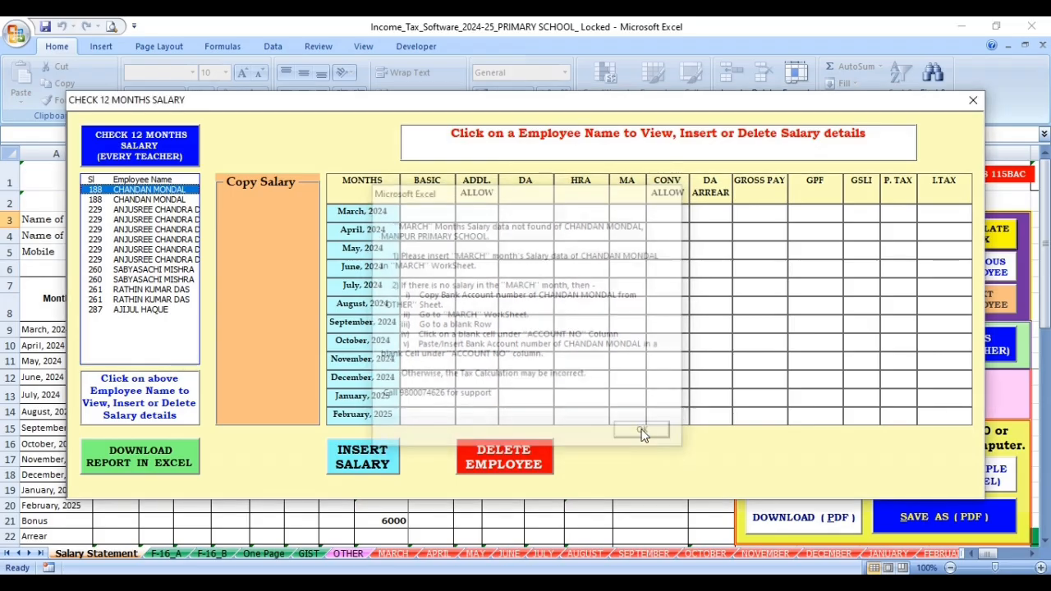
Step: Copy the May salary into April for the first serial 188 entry, set ADDL. ALLOW to 0 and DA to 3660, and insert the salary
{"action": "left_click", "coordinate": [647, 433]}
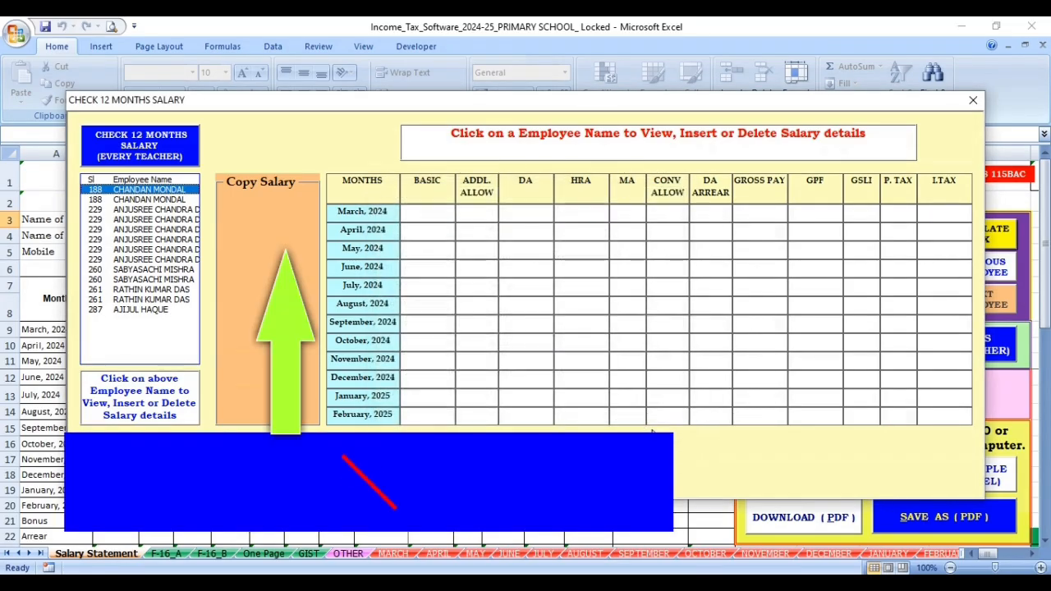
{"action": "left_click", "coordinate": [285, 229]}
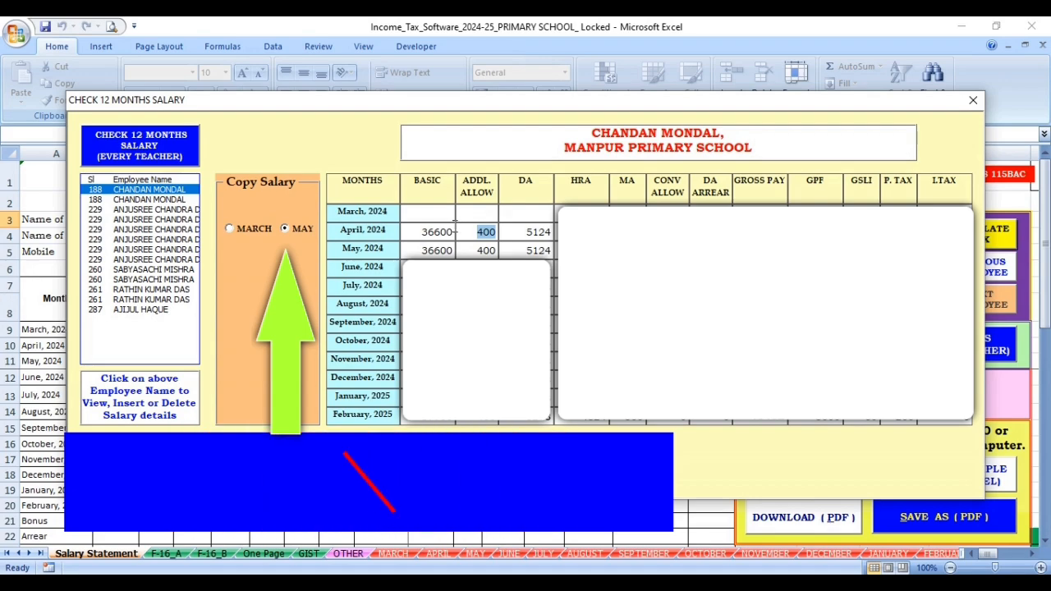
{"action": "type", "text": "0"}
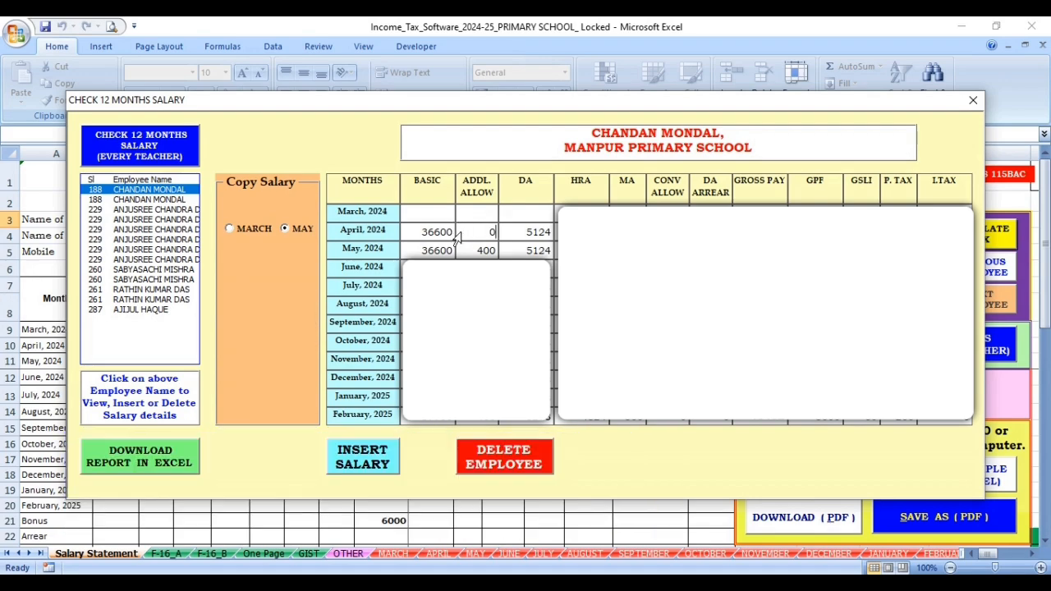
{"action": "key", "text": "Tab"}
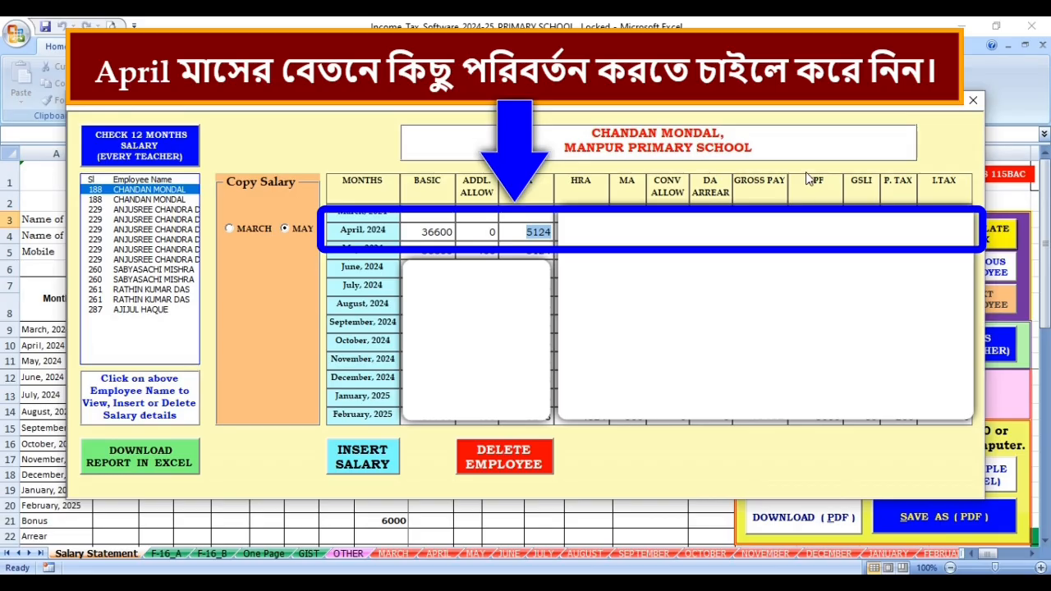
{"action": "type", "text": "3660"}
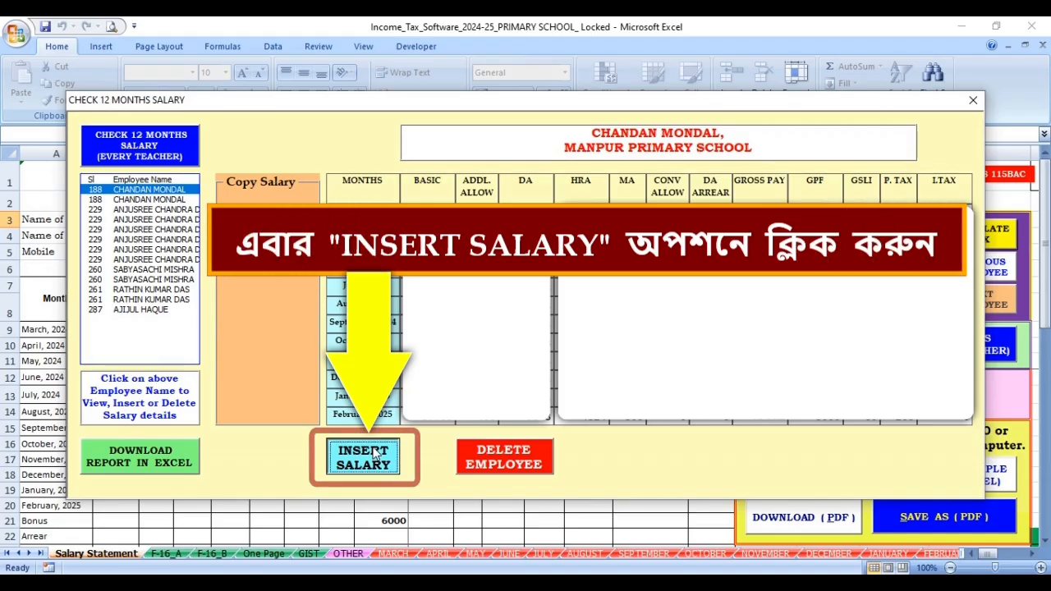
{"action": "left_click", "coordinate": [374, 454]}
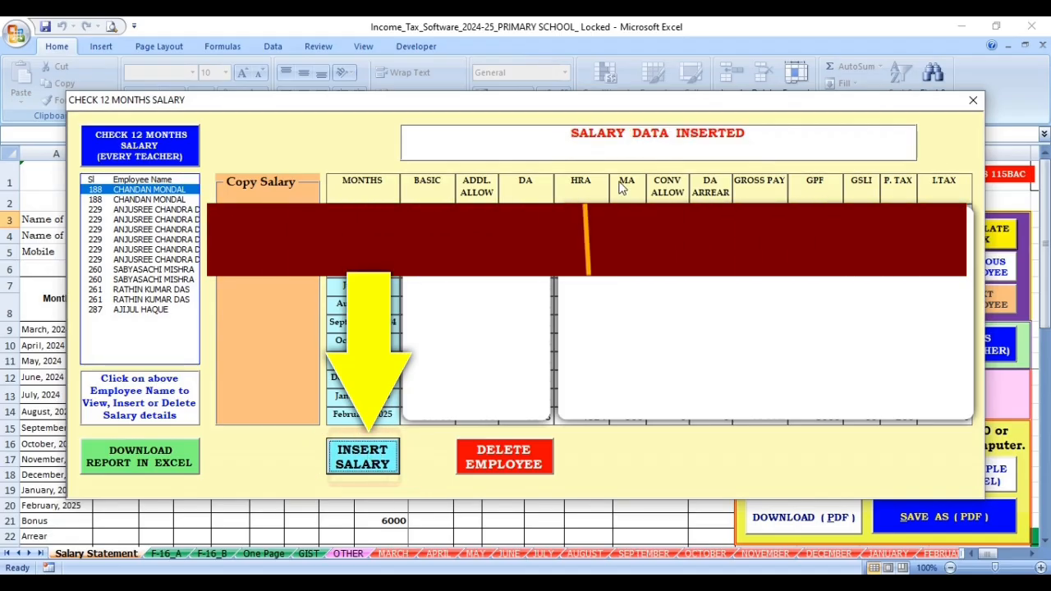
Step: Open the second serial 188 entry, copy the April salary into March, and insert the salary
{"action": "left_click", "coordinate": [162, 202]}
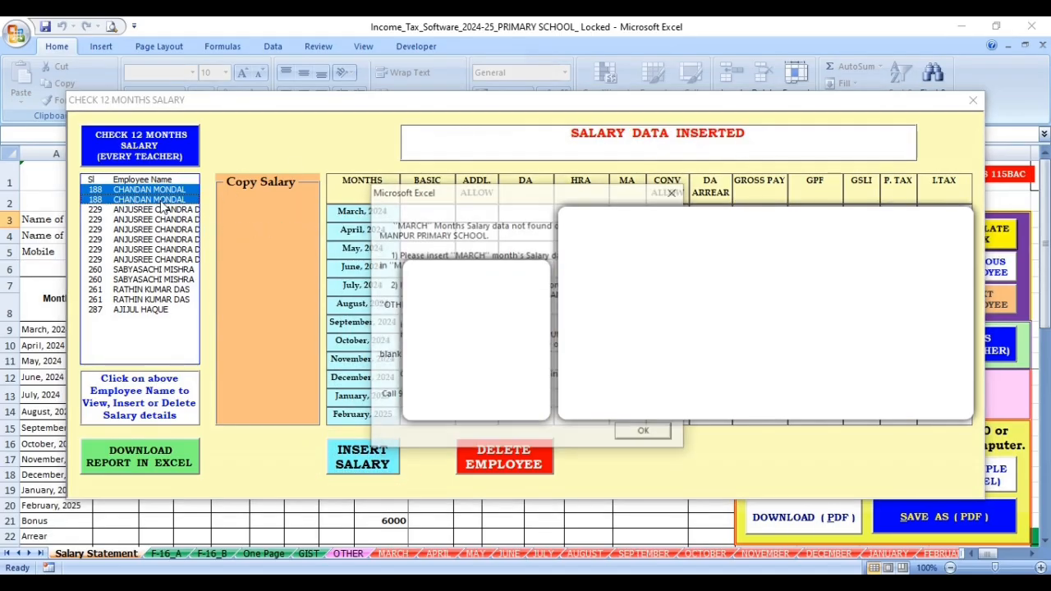
{"action": "left_click", "coordinate": [645, 433]}
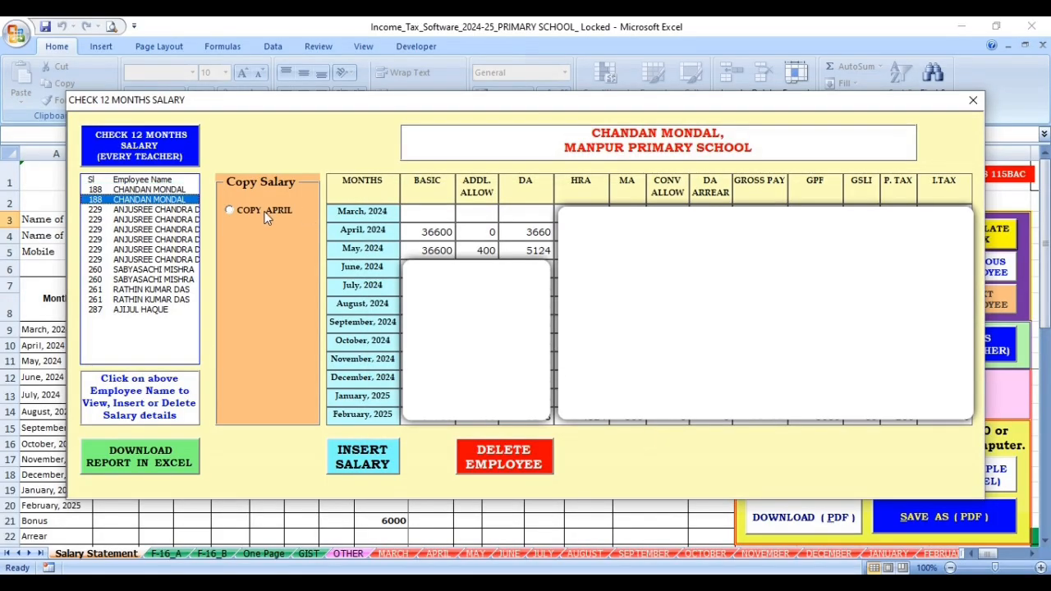
{"action": "left_click", "coordinate": [265, 212]}
{"action": "left_click", "coordinate": [366, 465]}
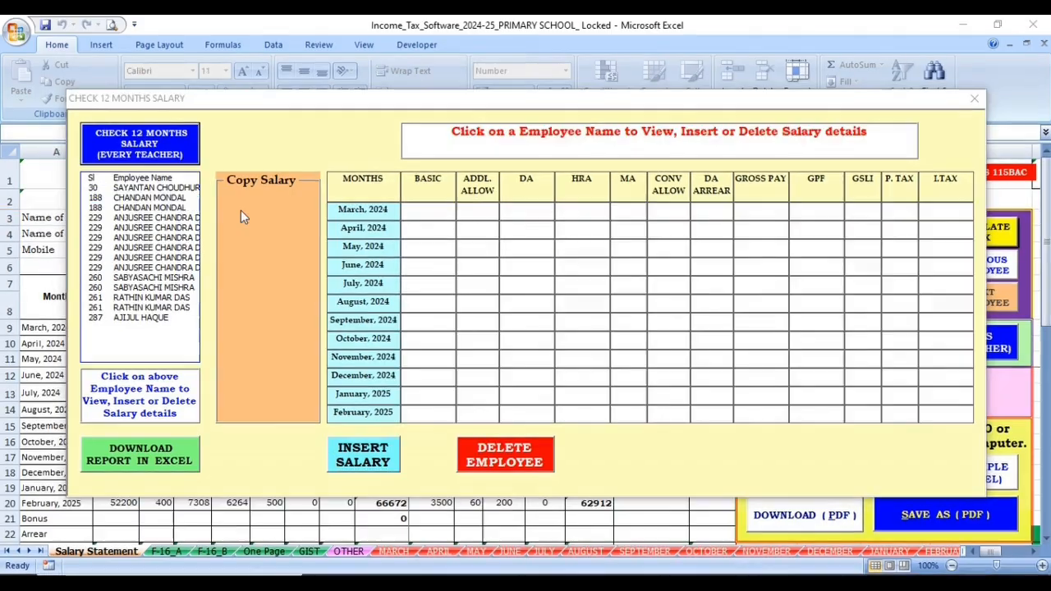
Step: Open the serial 30 employee, enter 0 in all of the March 2024 salary fields, and insert the salary
{"action": "left_click", "coordinate": [192, 188]}
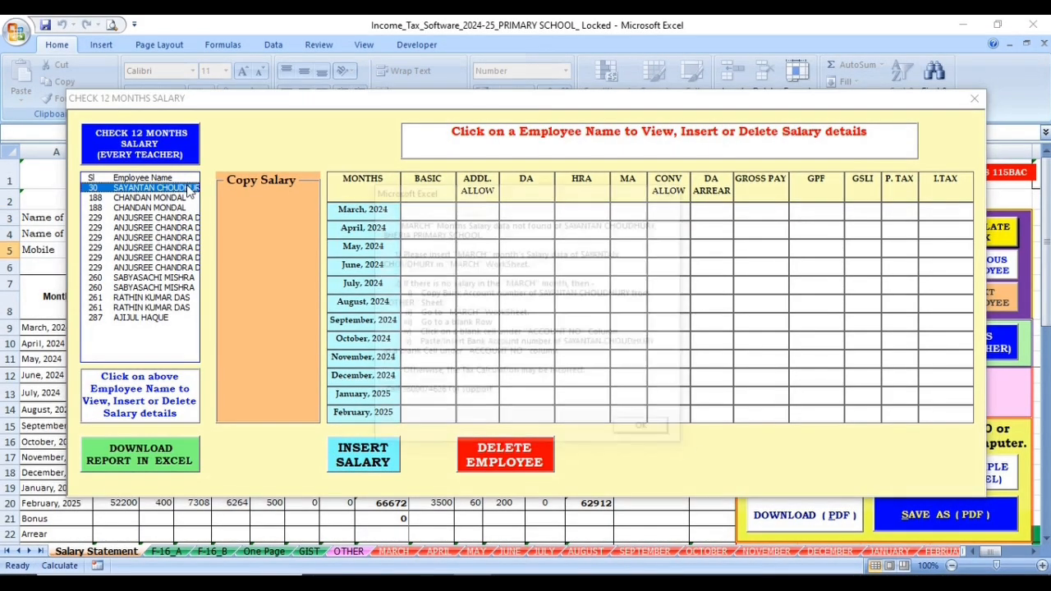
{"action": "left_click", "coordinate": [645, 431]}
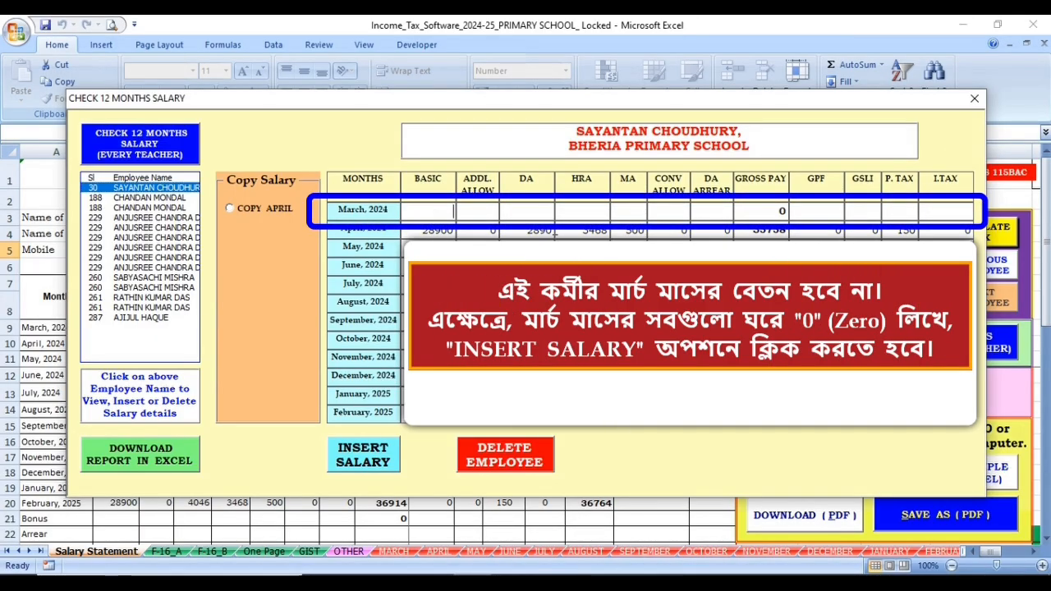
{"action": "type", "text": "000"}
{"action": "key", "text": "Tab"}
{"action": "type", "text": "0"}
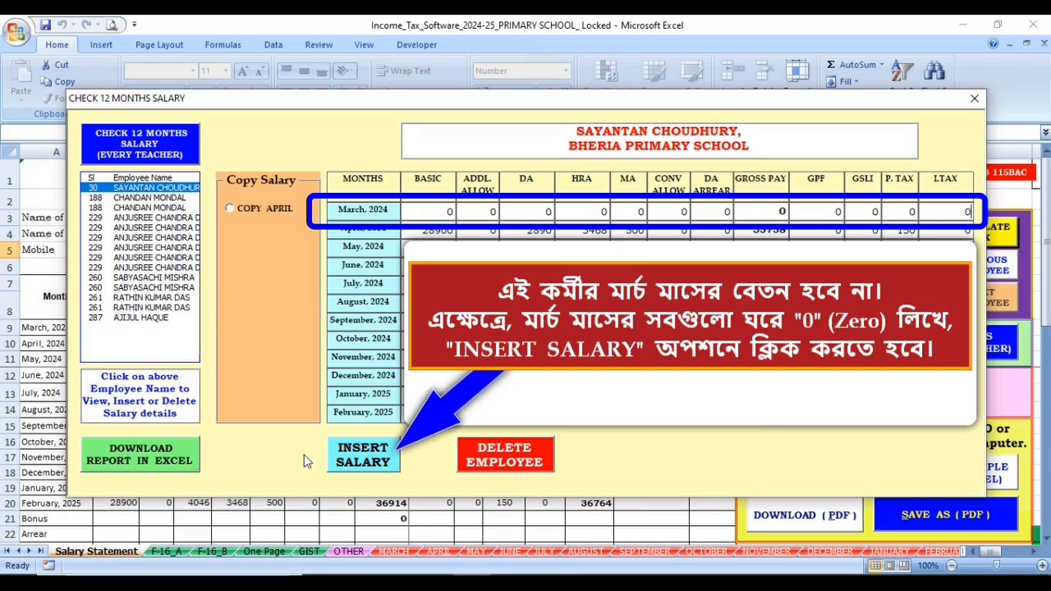
{"action": "left_click", "coordinate": [356, 464]}
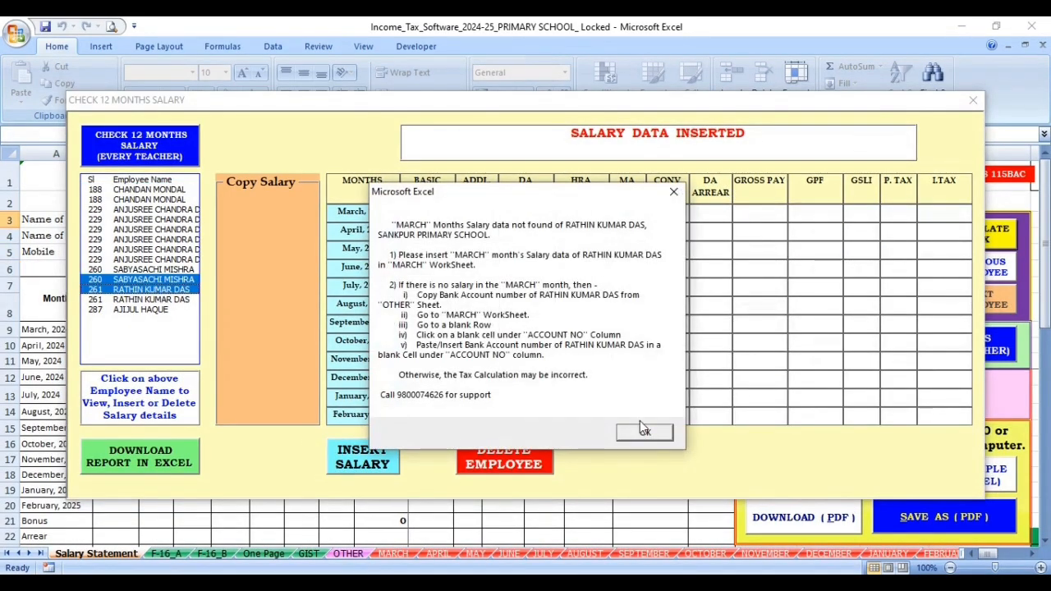
Step: Copy the May salary into April for the first serial 261 entry, set ADDL. ALLOW to 0 and DA to 4870, and insert it
{"action": "left_click", "coordinate": [640, 423]}
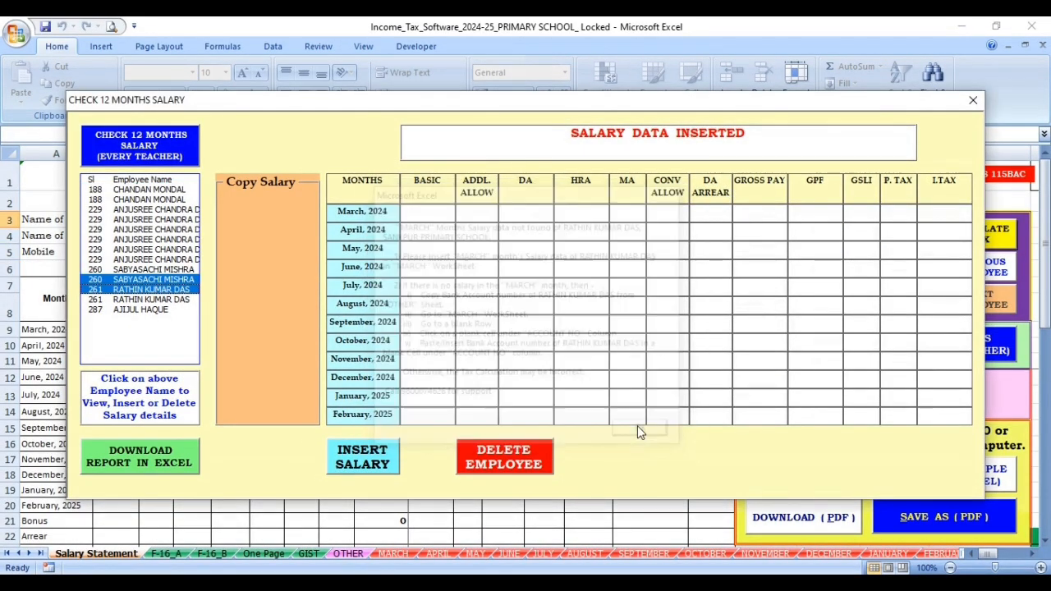
{"action": "left_click", "coordinate": [641, 434]}
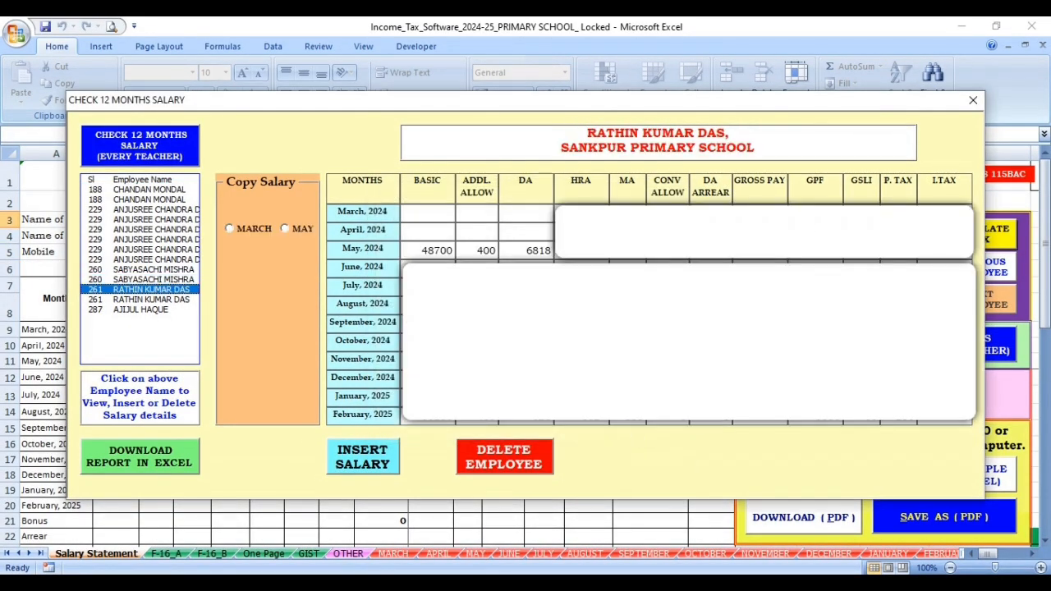
{"action": "left_click", "coordinate": [284, 228]}
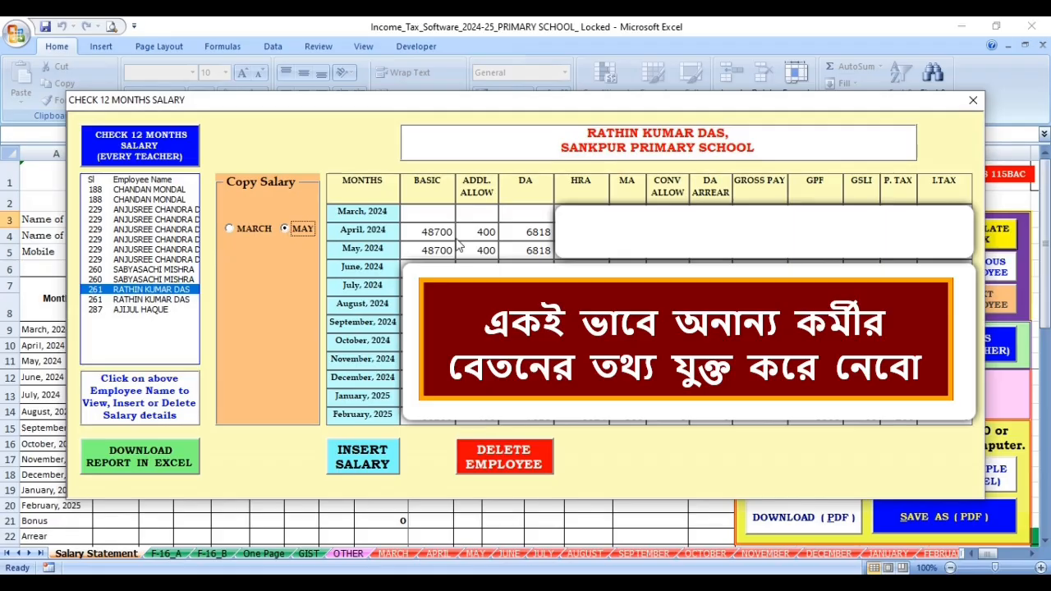
{"action": "key", "text": "Tab"}
{"action": "type", "text": "0"}
{"action": "key", "text": "Tab"}
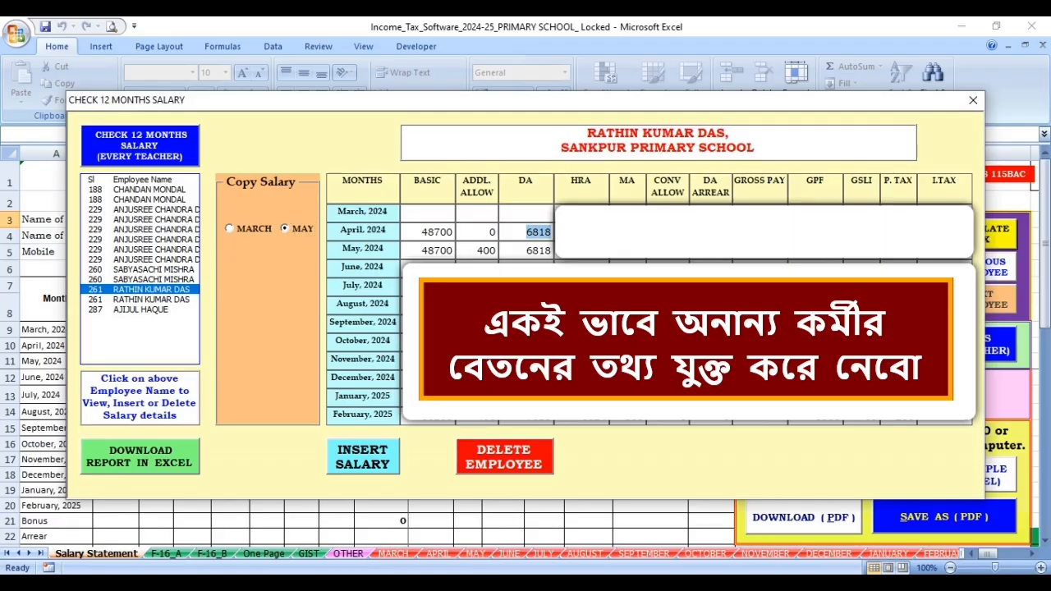
{"action": "type", "text": "4870"}
{"action": "left_click", "coordinate": [353, 465]}
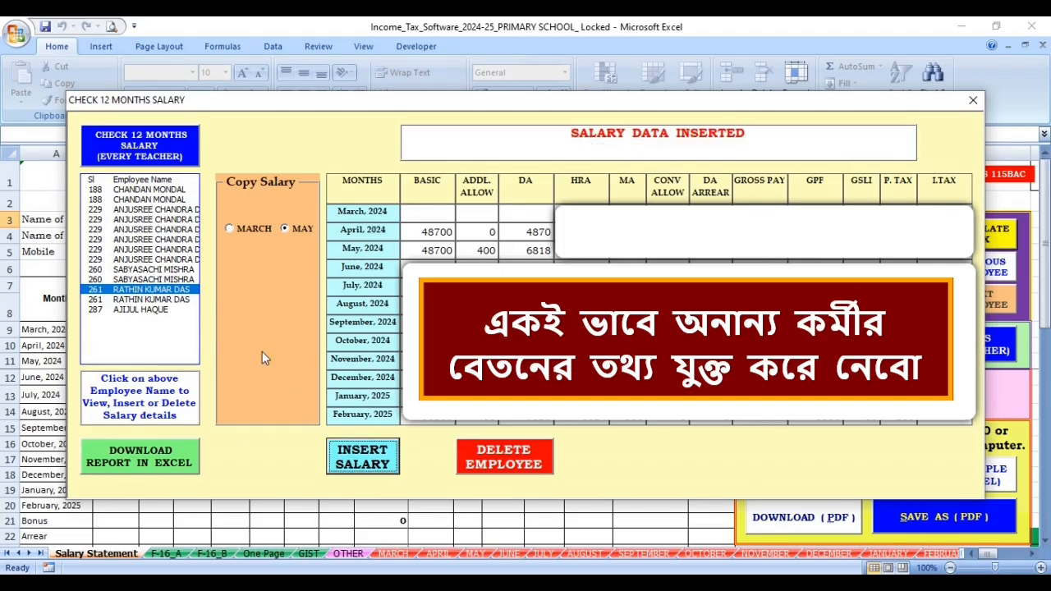
Step: Open the second serial 261 entry, copy its April salary into March, and insert the salary data
{"action": "left_click", "coordinate": [185, 302]}
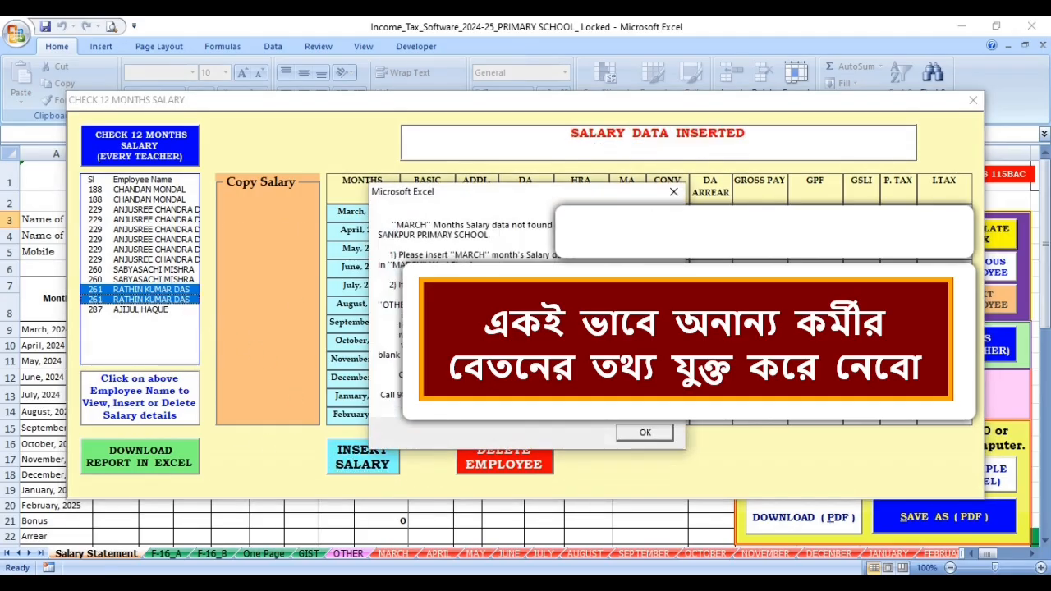
{"action": "left_click", "coordinate": [641, 433]}
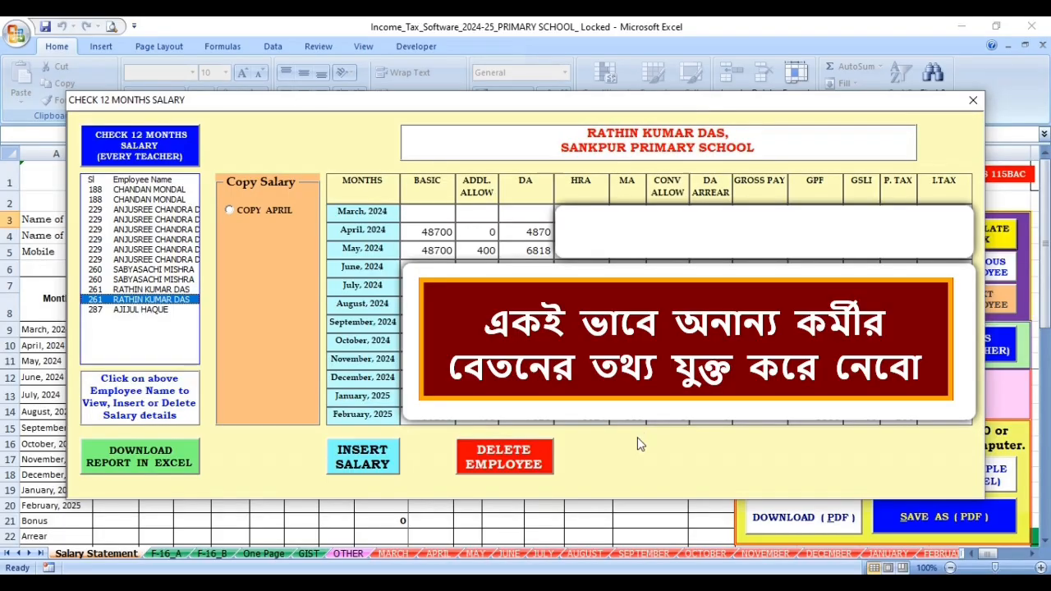
{"action": "left_click", "coordinate": [258, 211]}
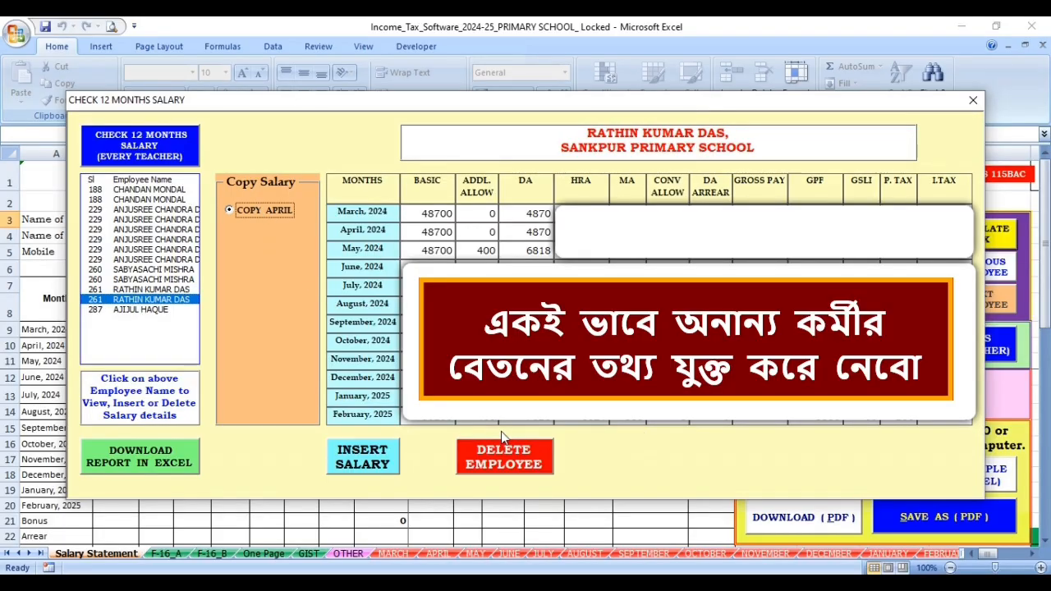
{"action": "left_click", "coordinate": [359, 462]}
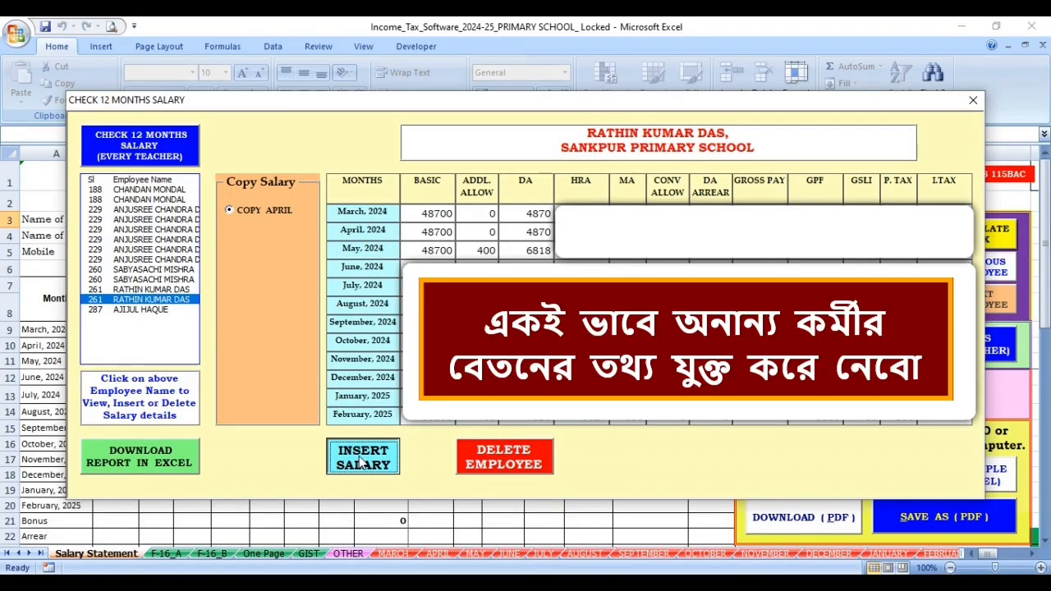
Step: Open the serial 287 employee, copy the April salary into March, and insert the salary data
{"action": "left_click", "coordinate": [130, 310]}
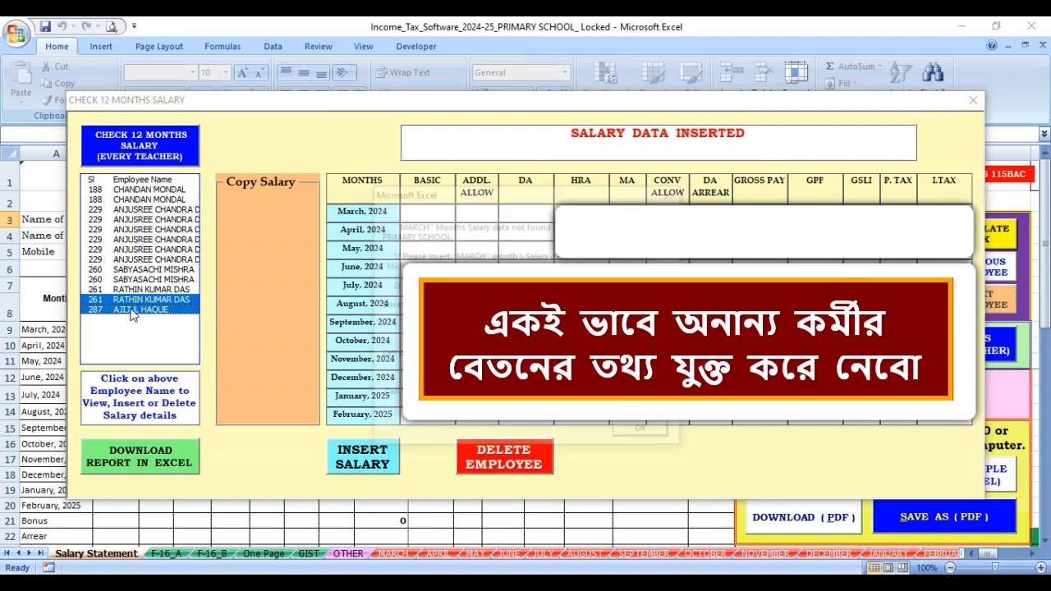
{"action": "left_click", "coordinate": [647, 433]}
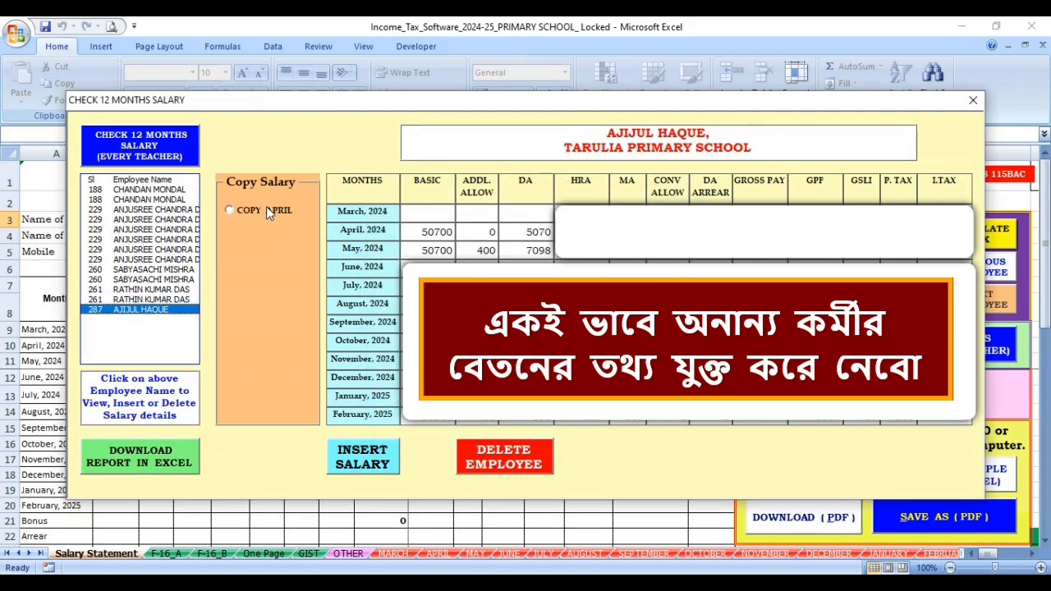
{"action": "left_click", "coordinate": [266, 210]}
{"action": "left_click", "coordinate": [367, 465]}
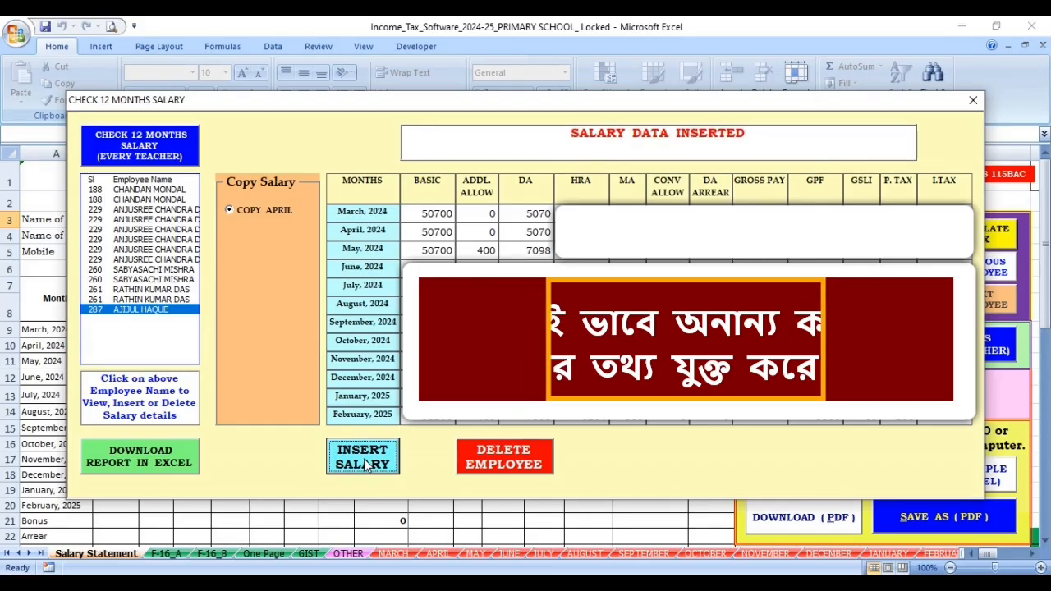
Step: Delete the serial 229 employee from the OTHER sheet and rerun the 12-month salary check for every teacher
{"action": "left_click", "coordinate": [168, 211]}
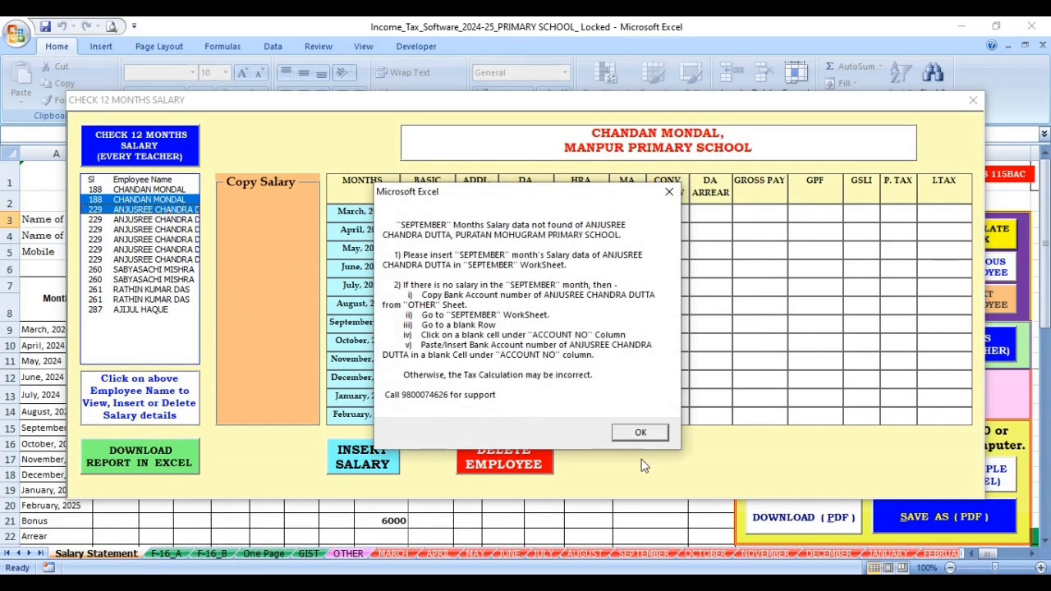
{"action": "left_click", "coordinate": [651, 434]}
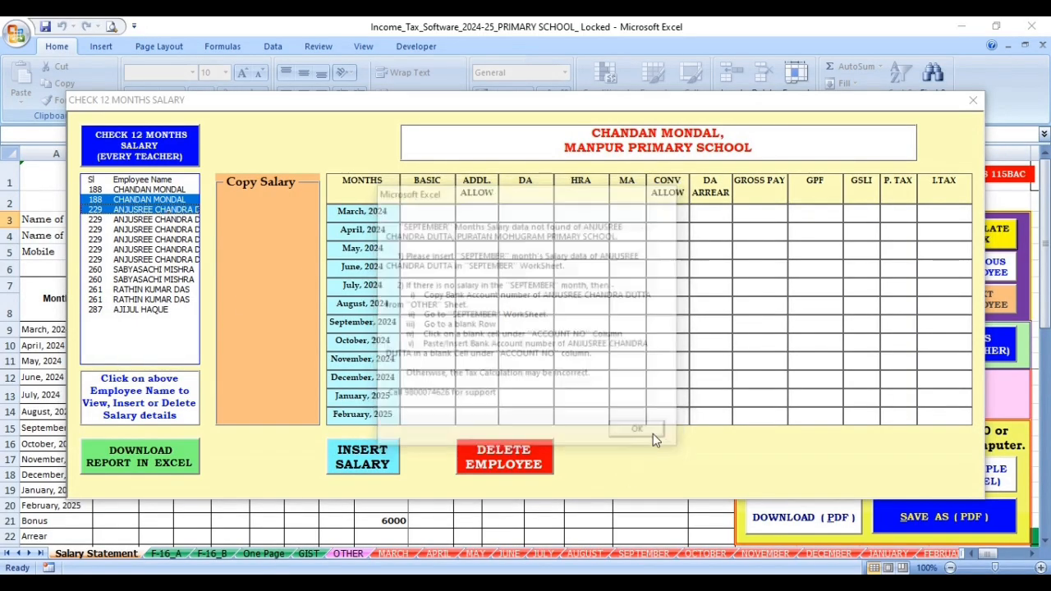
{"action": "left_click", "coordinate": [653, 434]}
{"action": "left_click", "coordinate": [653, 435]}
{"action": "left_click", "coordinate": [650, 434]}
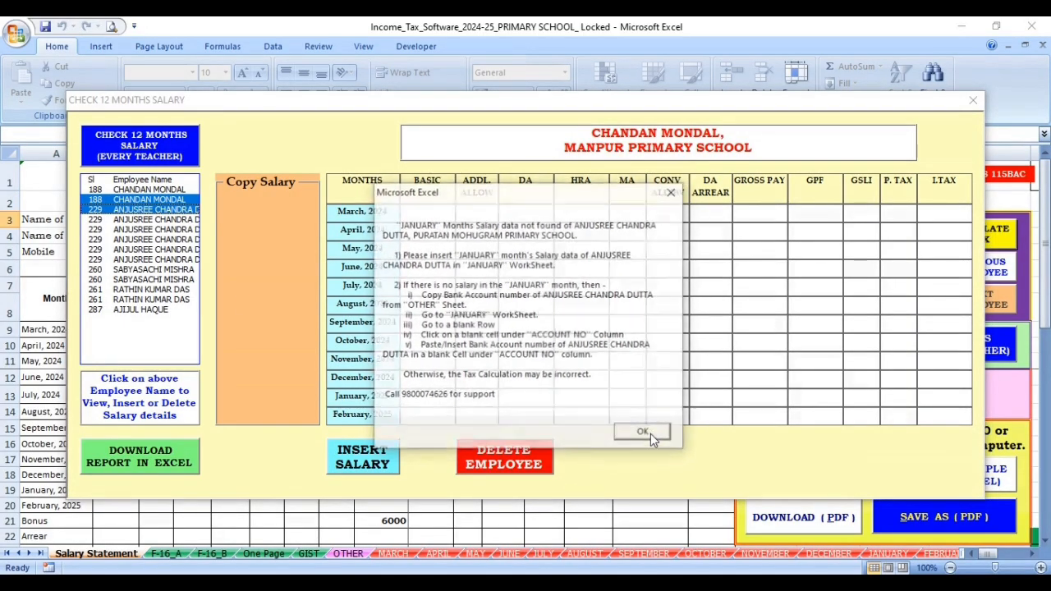
{"action": "left_click", "coordinate": [650, 434]}
{"action": "left_click", "coordinate": [651, 433]}
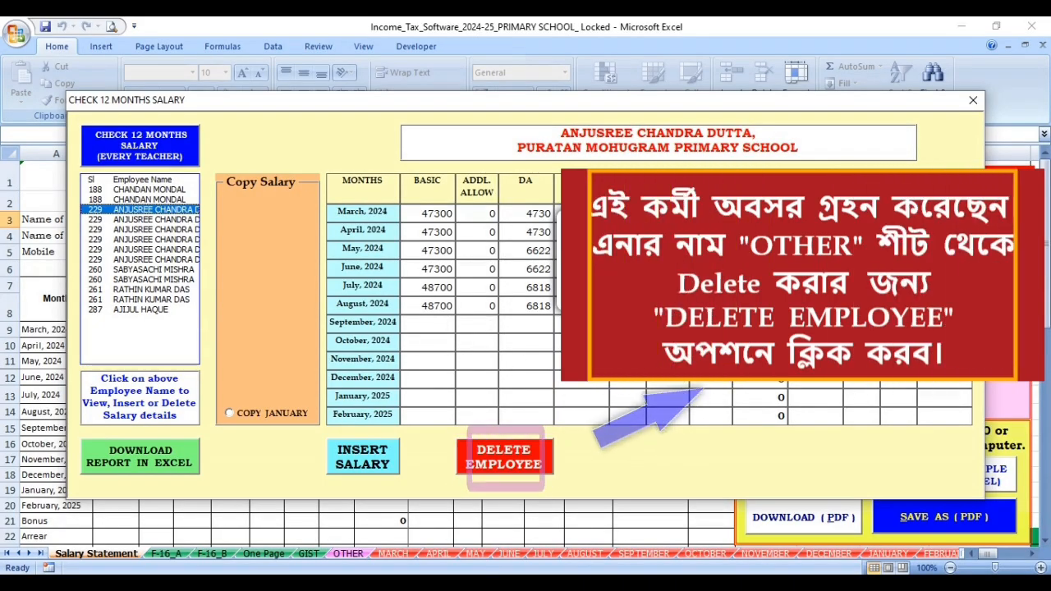
{"action": "left_click", "coordinate": [505, 458]}
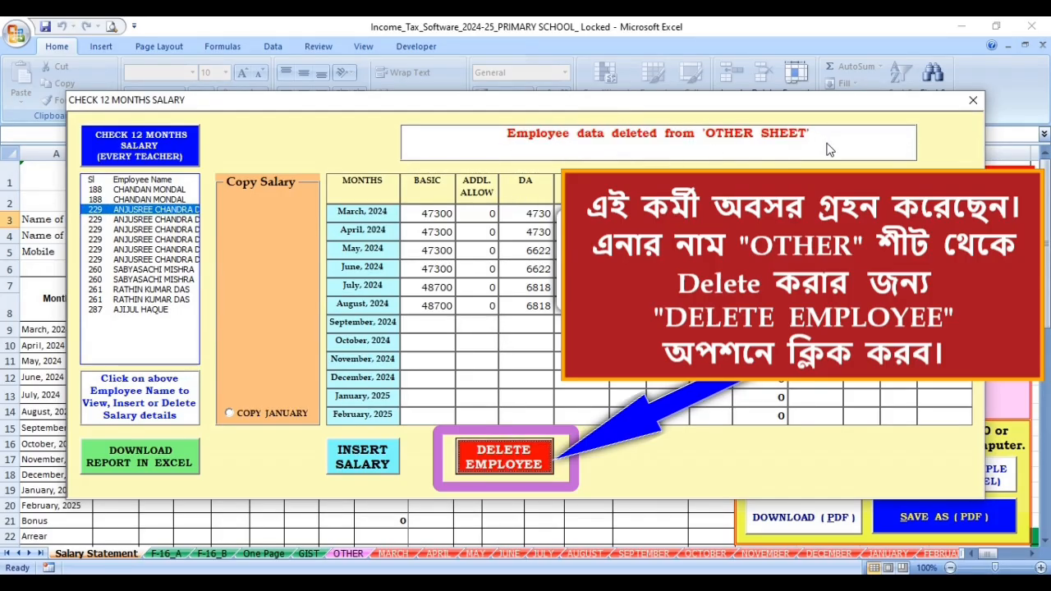
{"action": "left_click", "coordinate": [138, 230]}
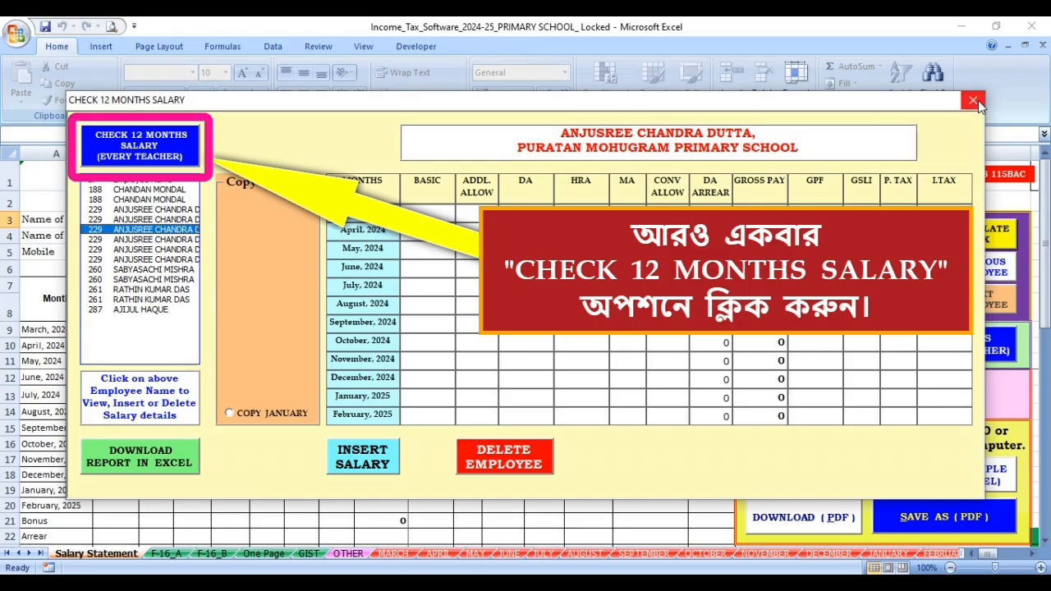
{"action": "left_click", "coordinate": [148, 154]}
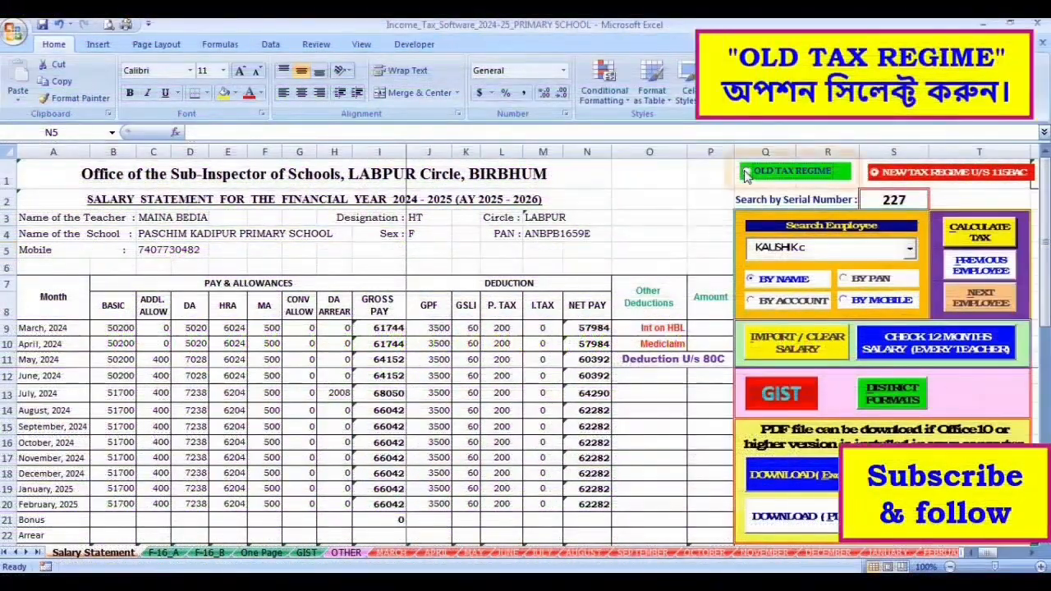
Step: Select the old tax regime on the Salary Statement and calculate every teacher's old-regime tax in the GIST sheet
{"action": "left_click", "coordinate": [760, 174]}
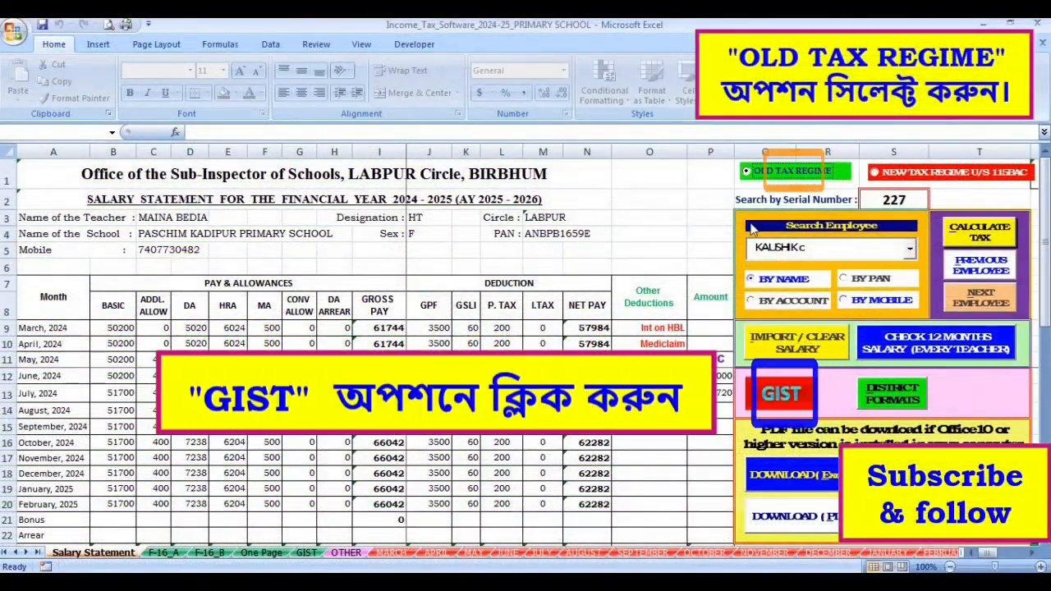
{"action": "left_click", "coordinate": [782, 396]}
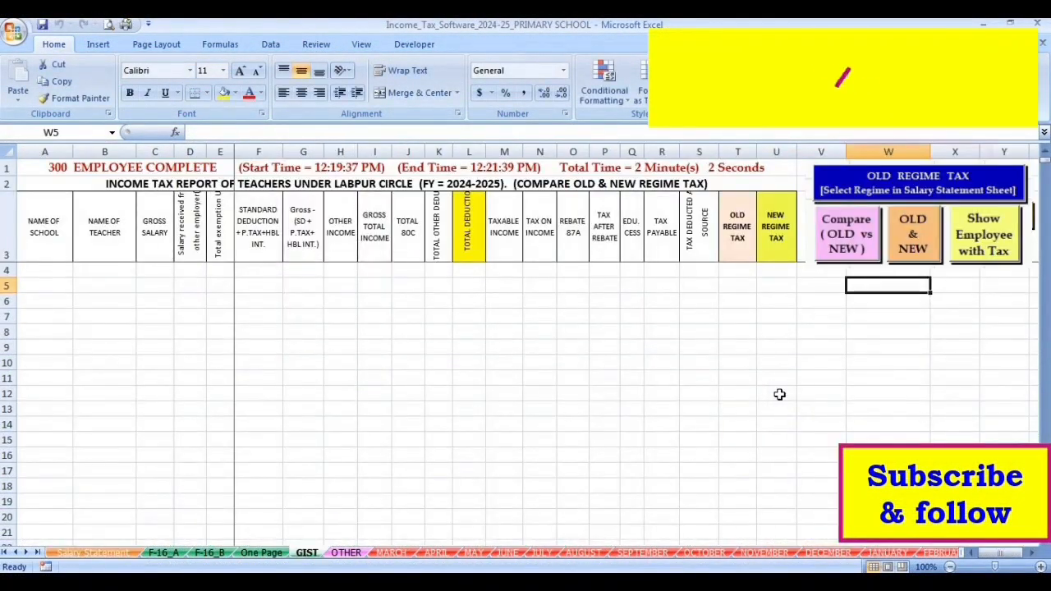
{"action": "left_click", "coordinate": [912, 234]}
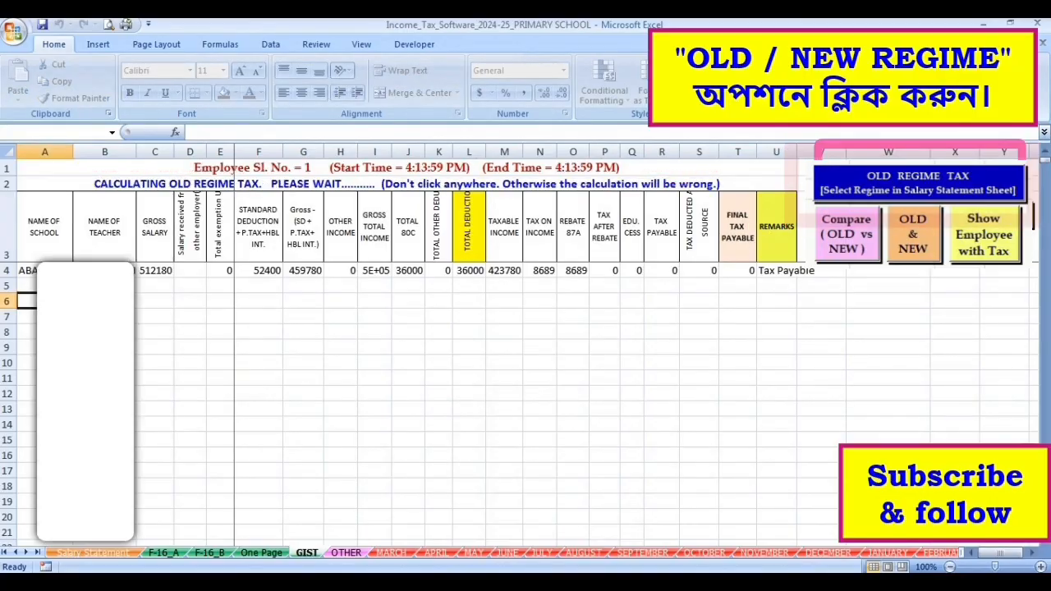